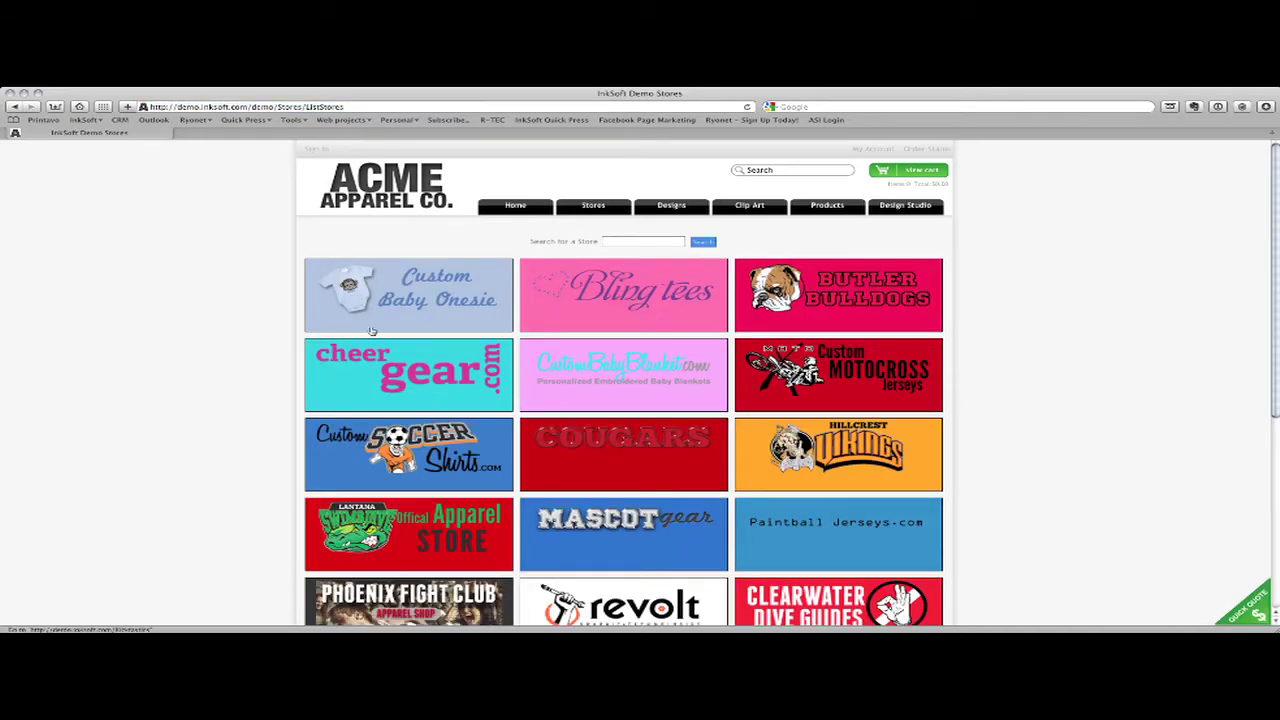
- Open the Hillcrest Vikings store and look over its home page, including the banner, design, product and footer sections
{"action": "left_click", "coordinate": [822, 465]}
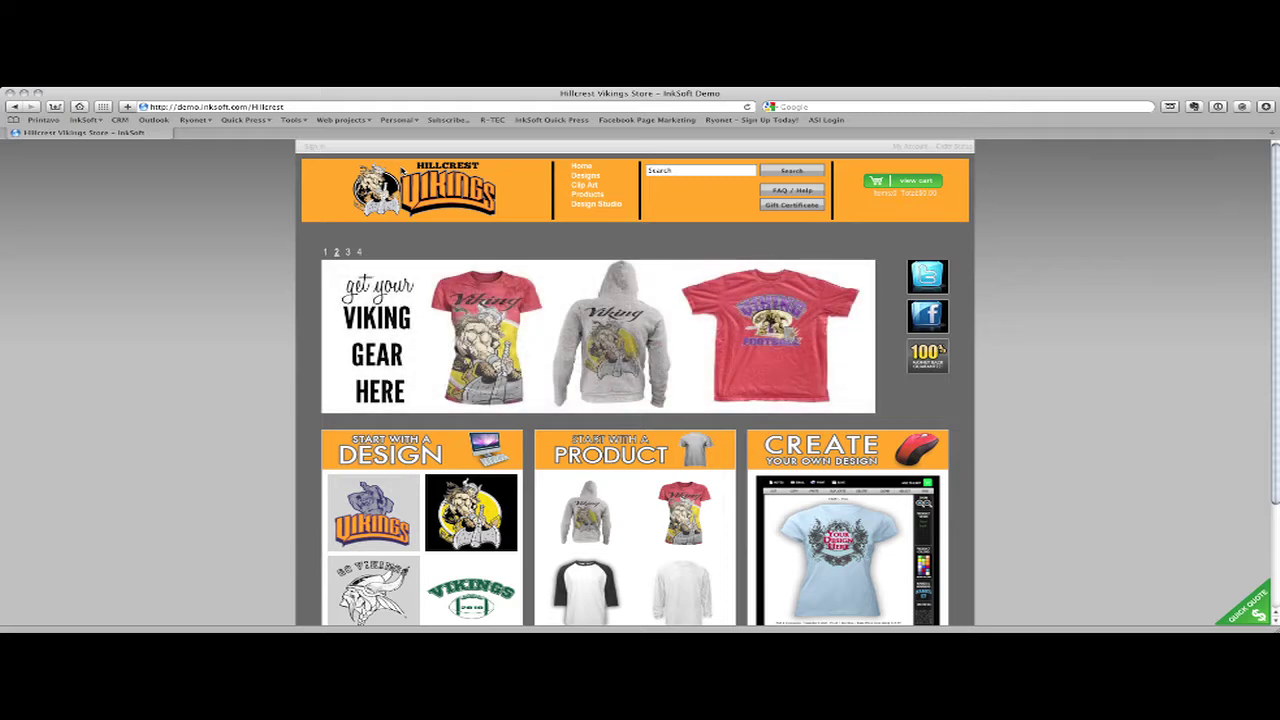
{"action": "scroll", "coordinate": [433, 195], "scroll_direction": "down", "scroll_amount": 2}
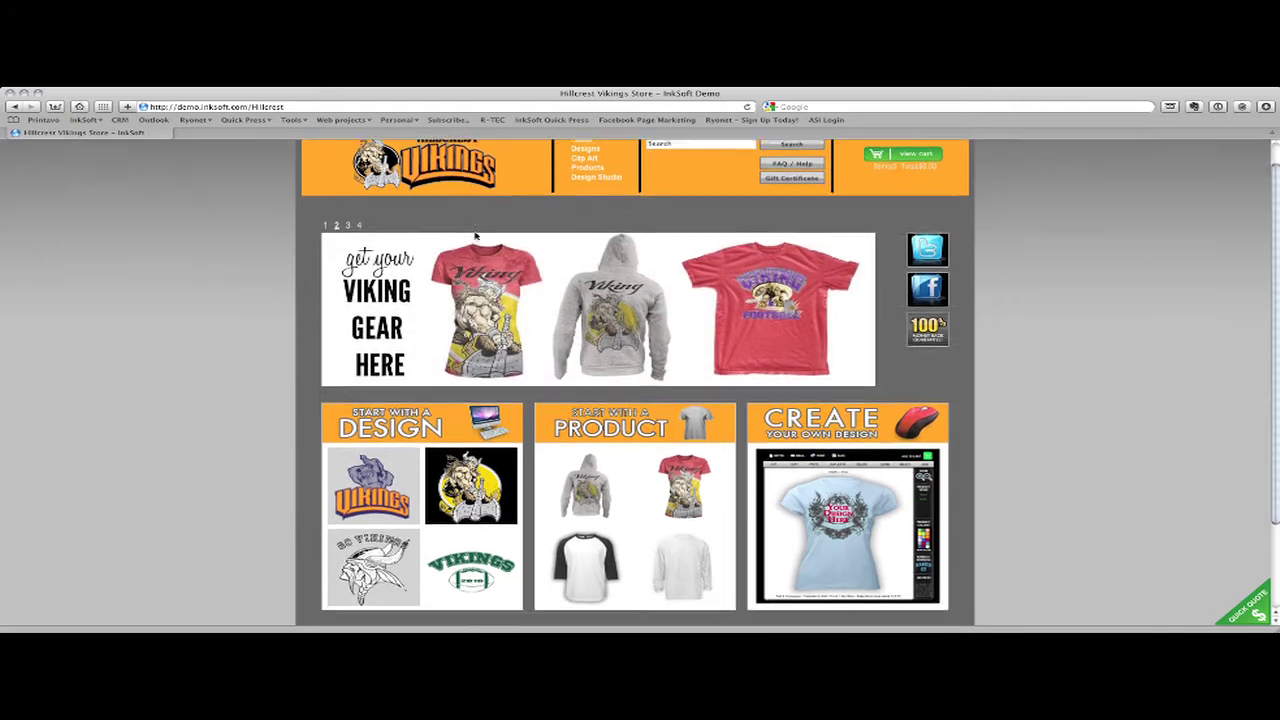
{"action": "left_click", "coordinate": [326, 204]}
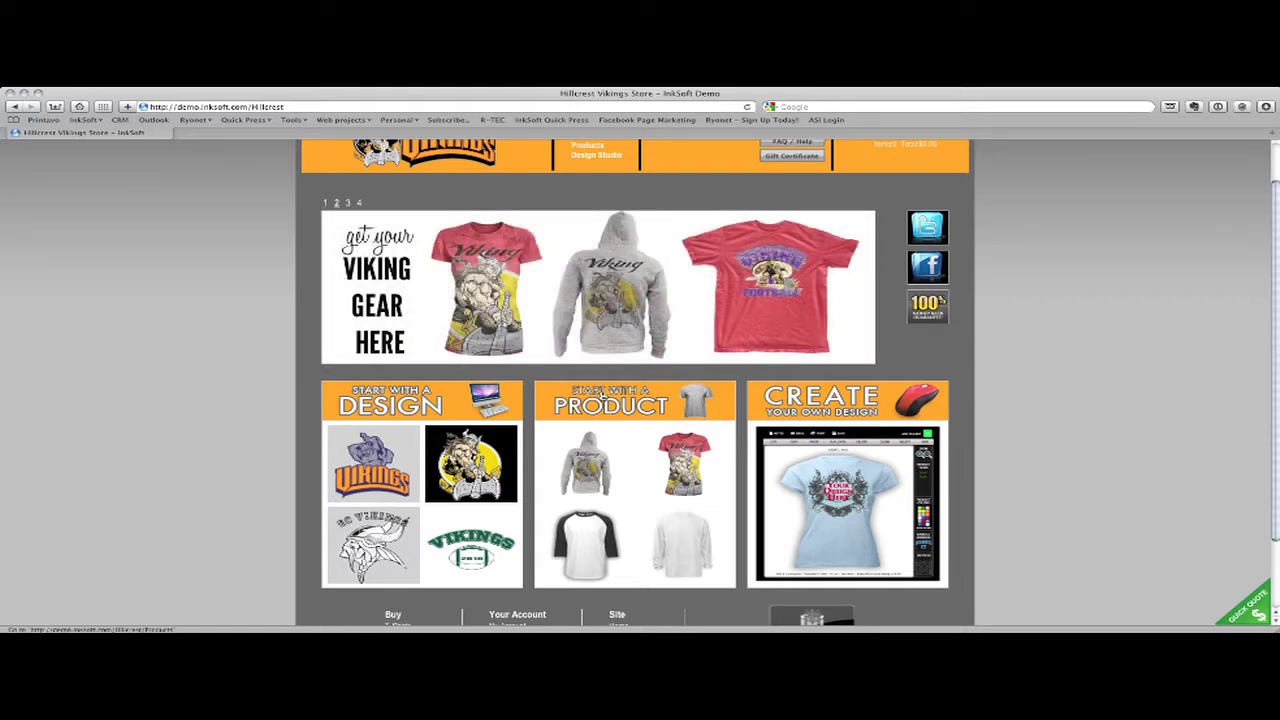
{"action": "scroll", "coordinate": [626, 380], "scroll_direction": "down", "scroll_amount": 3}
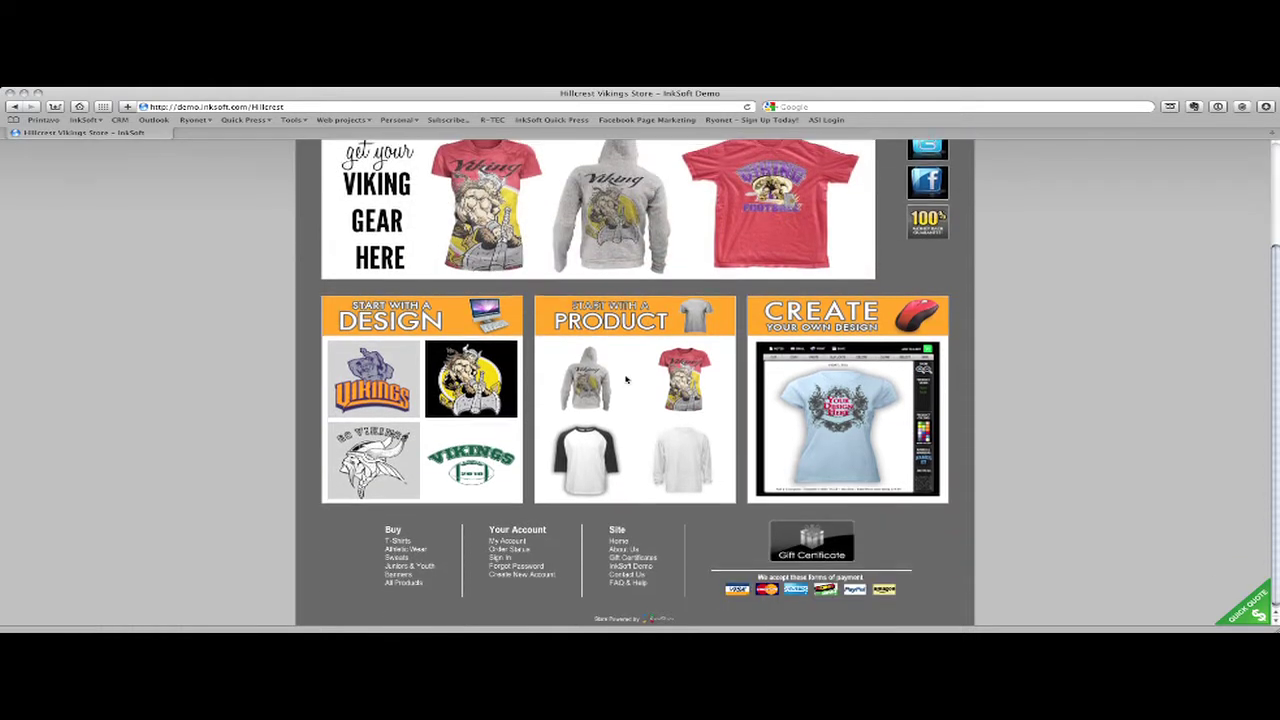
{"action": "scroll", "coordinate": [626, 380], "scroll_direction": "up", "scroll_amount": 5}
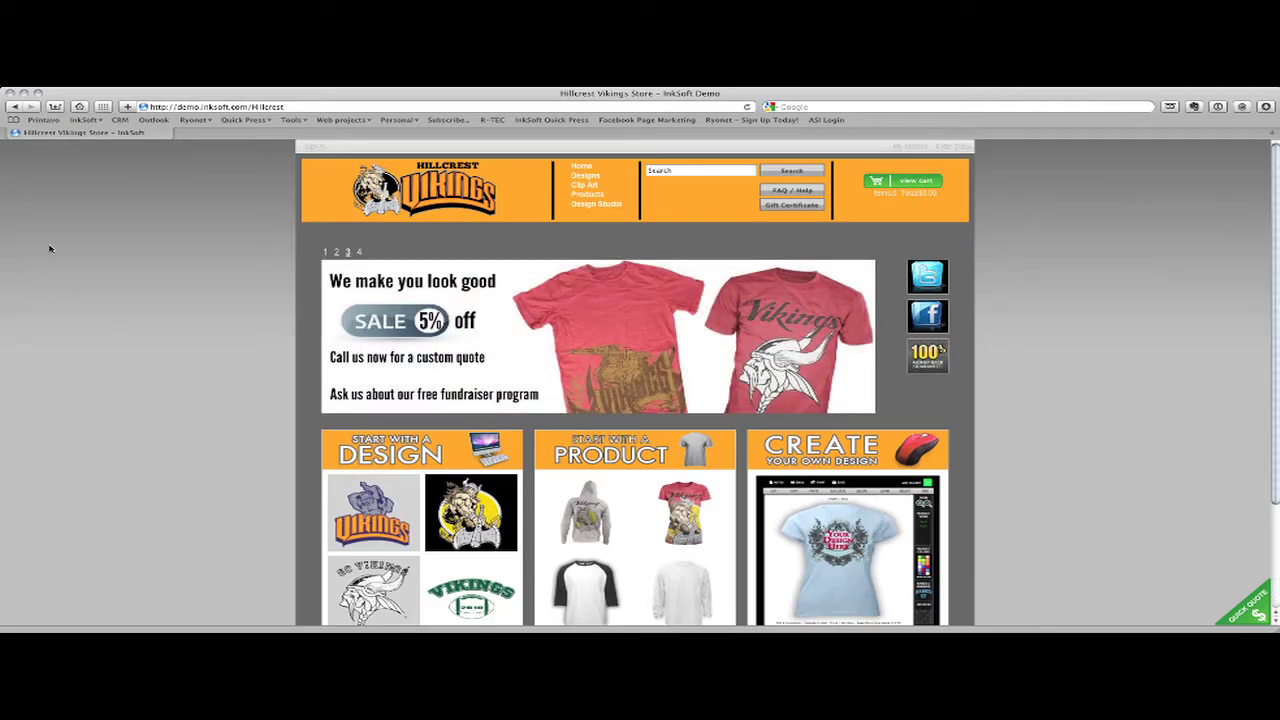
- Return to the main ACME Apparel Co. store, sign in with the prefilled account details and open its configuration control panel
{"action": "left_click", "coordinate": [13, 106]}
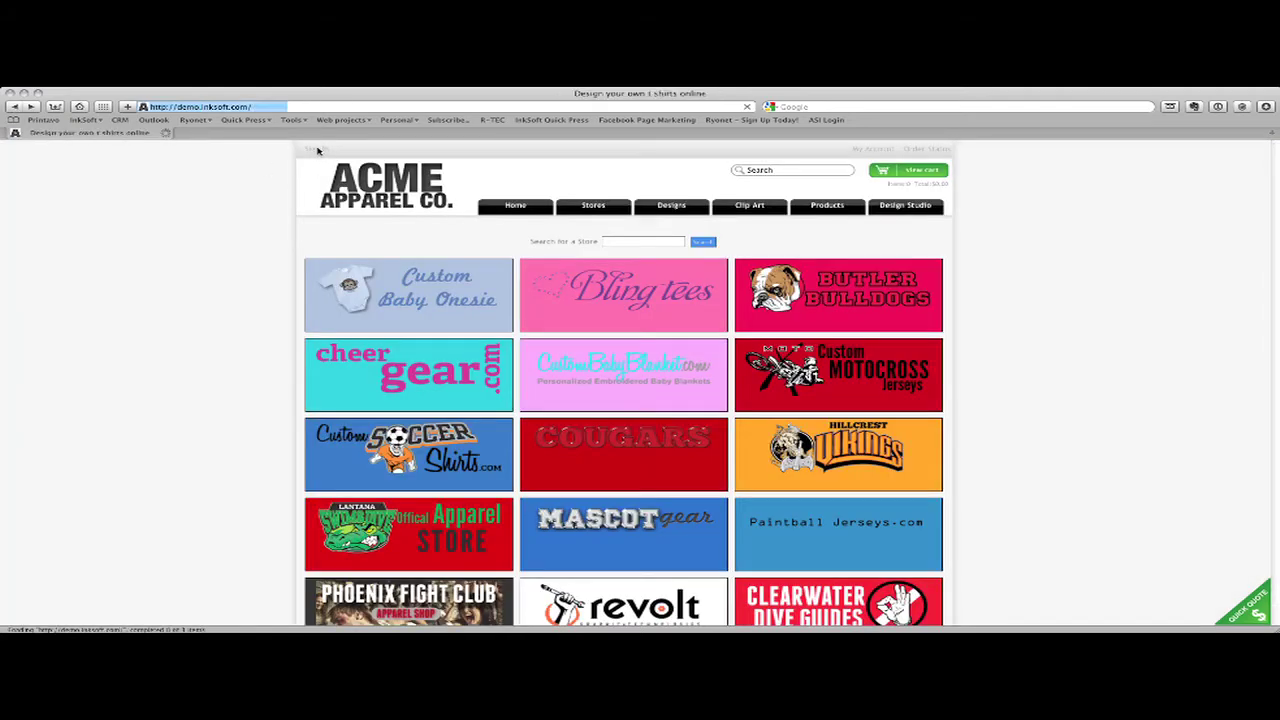
{"action": "left_click", "coordinate": [317, 149]}
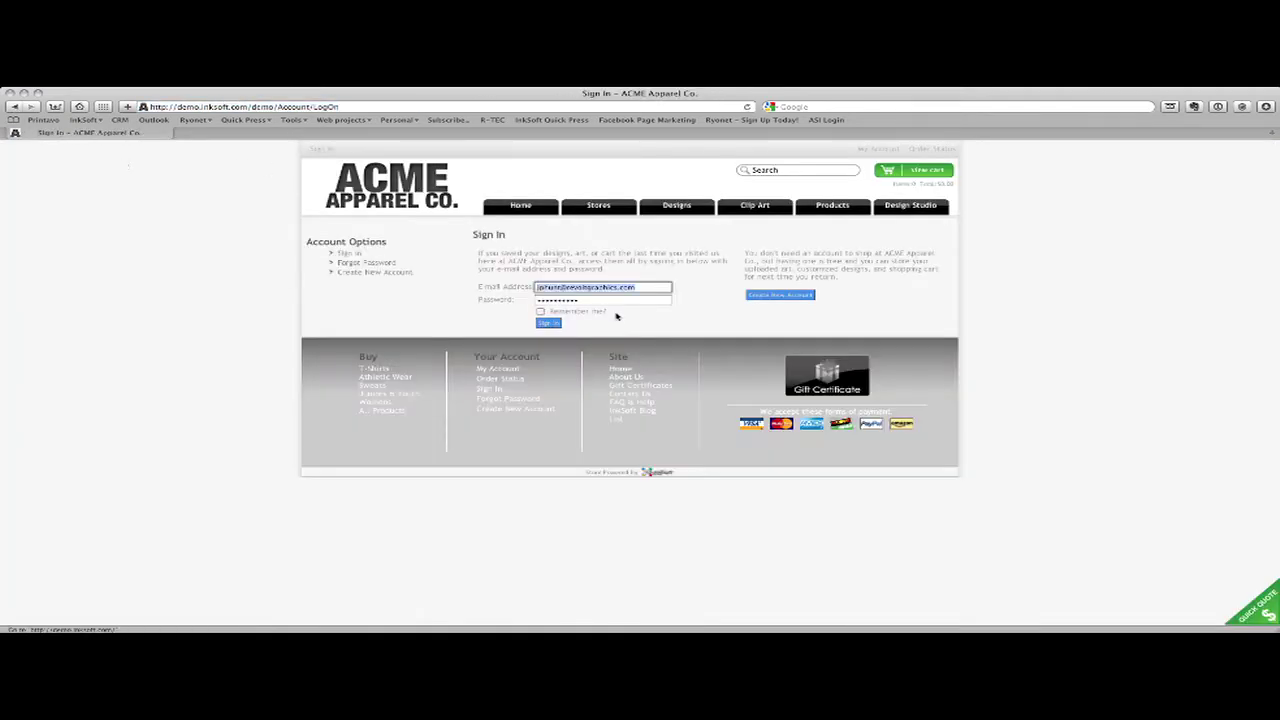
{"action": "left_click", "coordinate": [556, 323]}
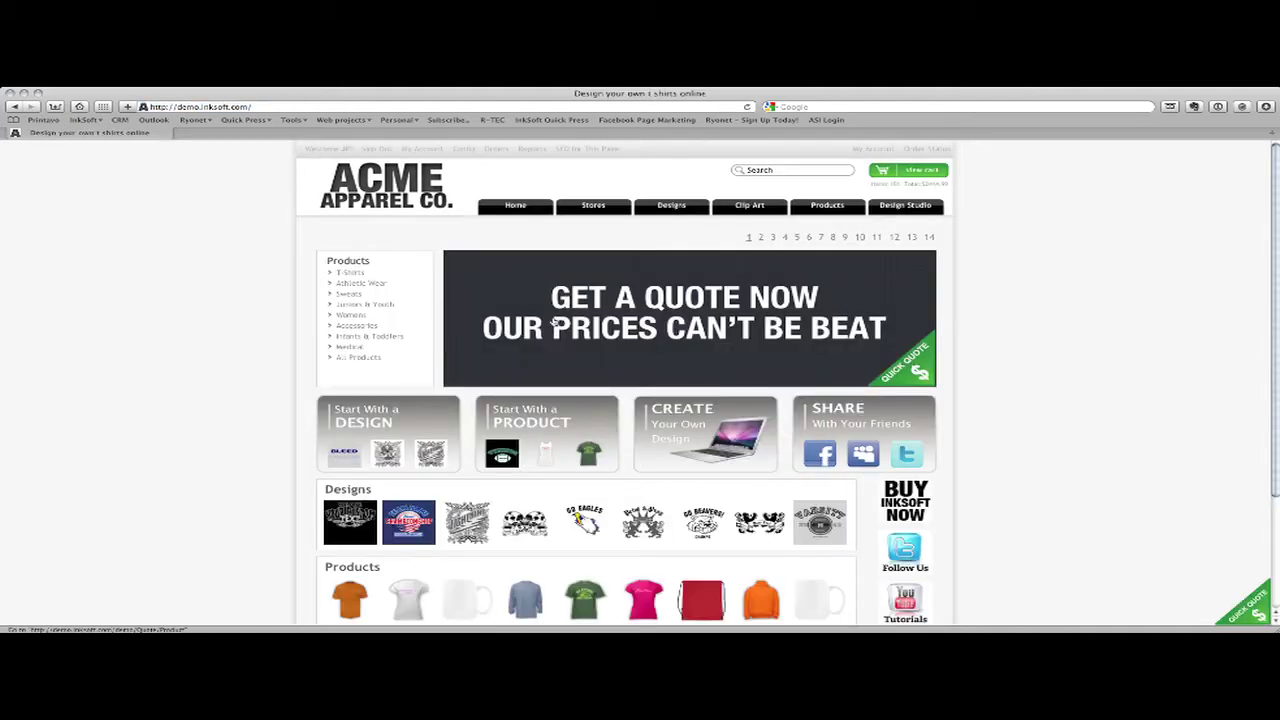
{"action": "left_click", "coordinate": [465, 150]}
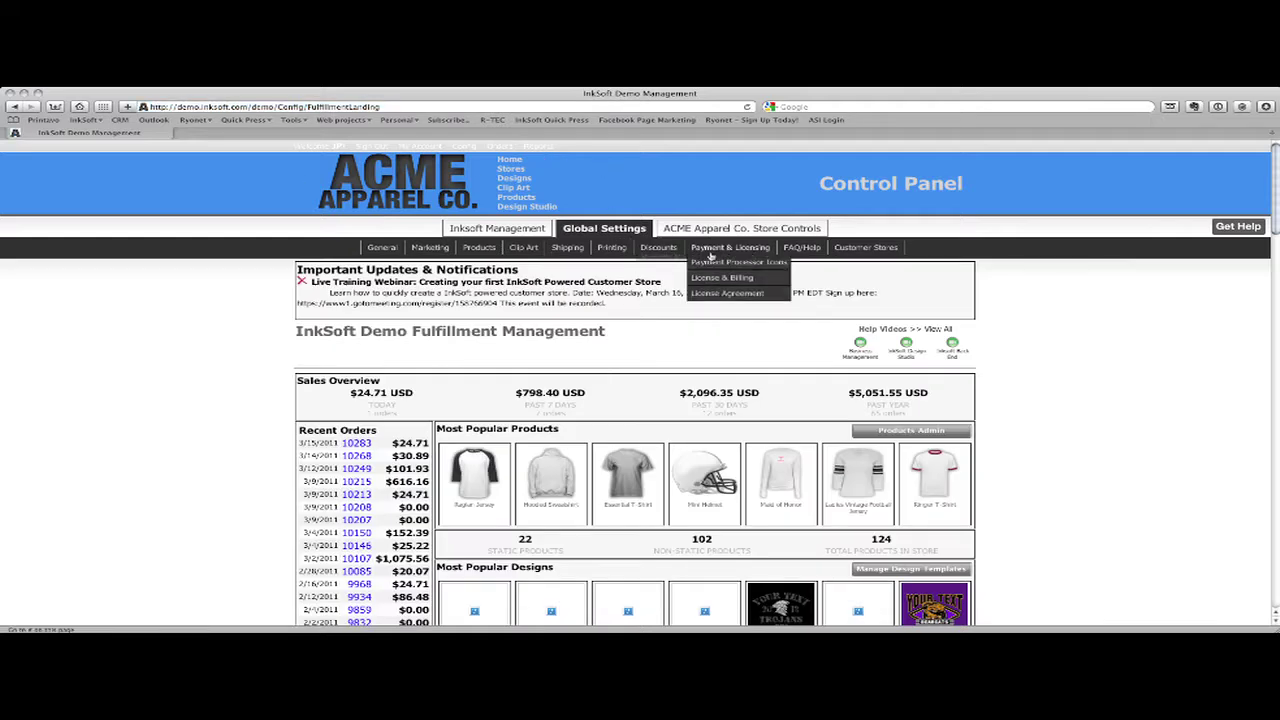
- Open the Butler Bulldogs customer store's configuration dashboard to view its store admin options
{"action": "mouse_move", "coordinate": [829, 254]}
{"action": "mouse_move", "coordinate": [870, 248]}
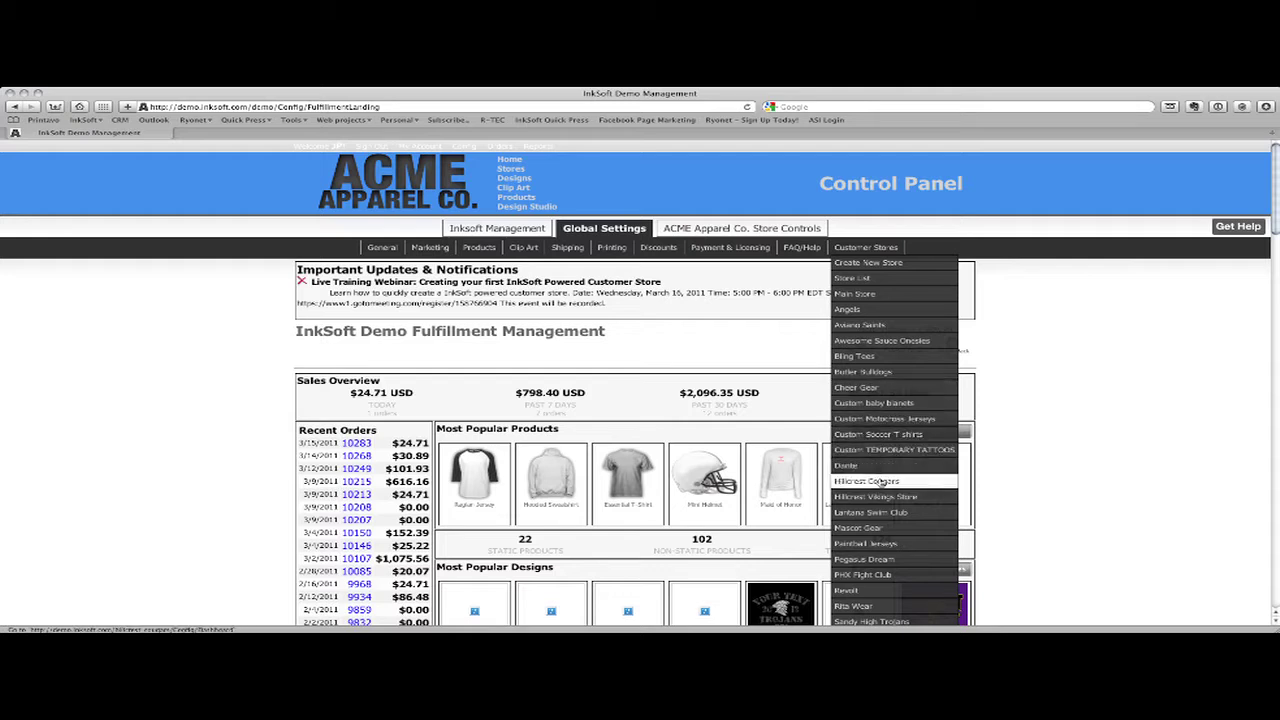
{"action": "left_click", "coordinate": [866, 373]}
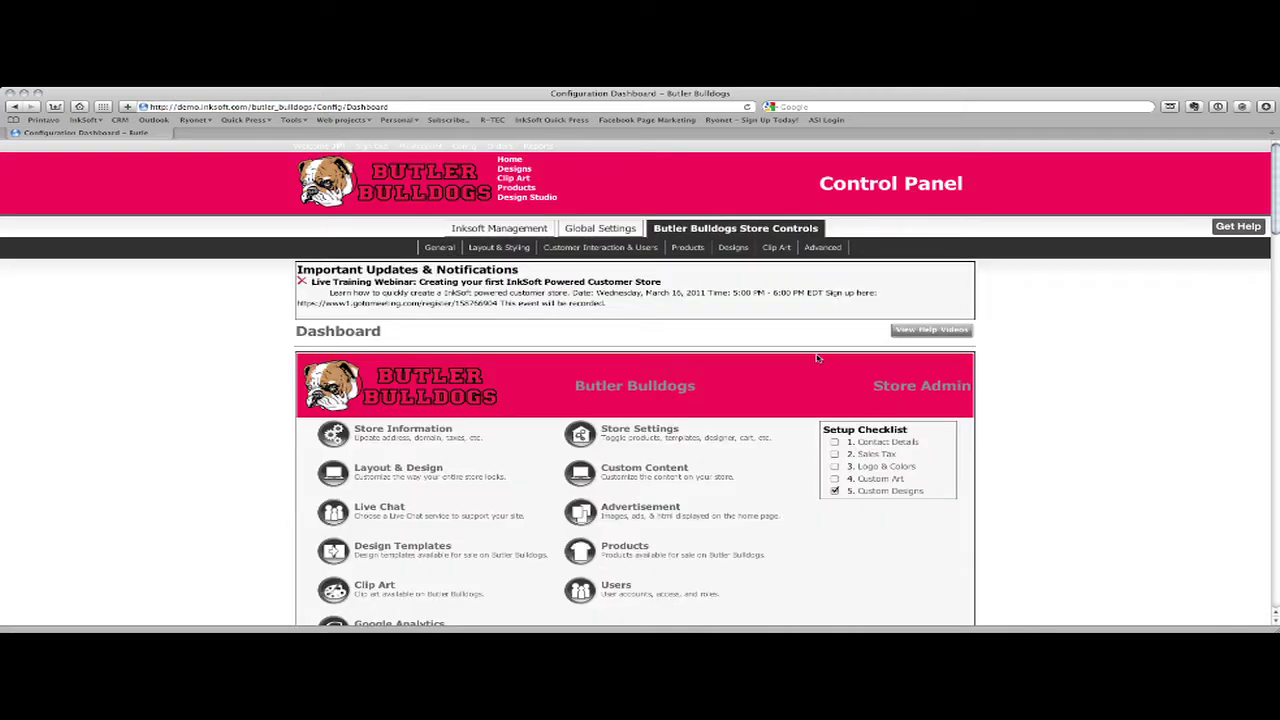
- Go back to the global settings and examine the full list of customer stores with its edit, configure and delete options
{"action": "left_click", "coordinate": [14, 106]}
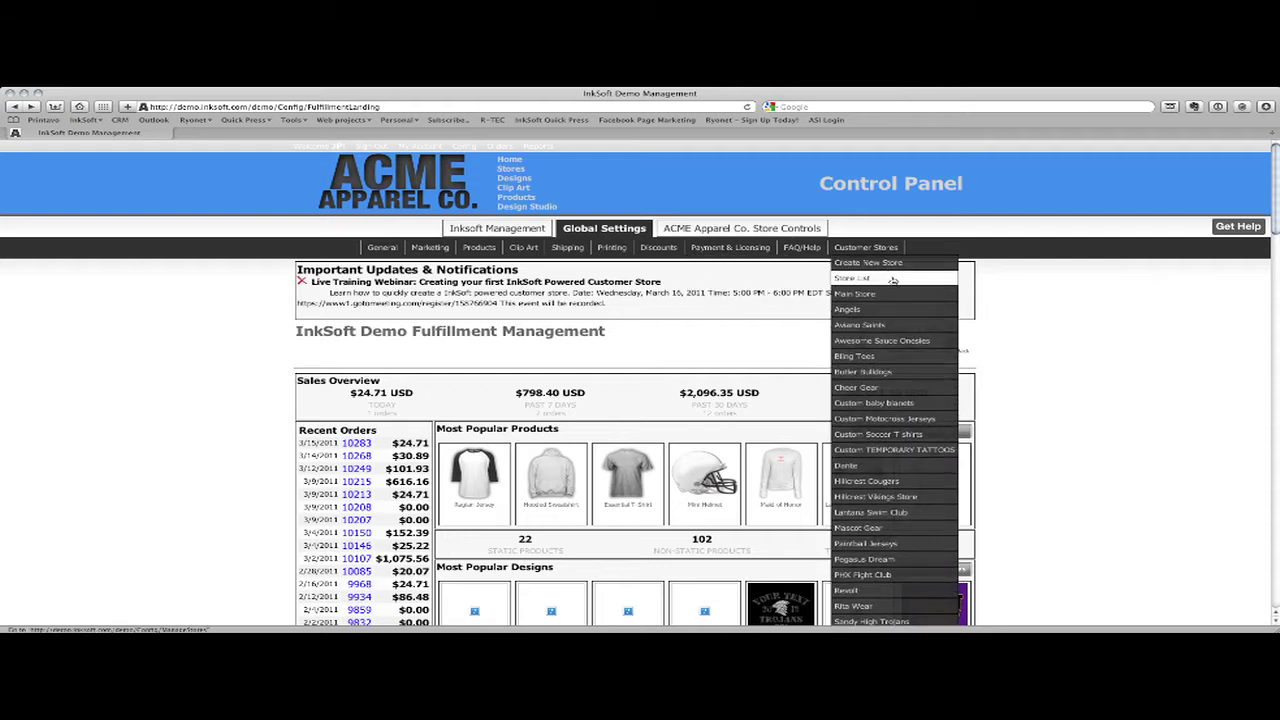
{"action": "left_click", "coordinate": [893, 280]}
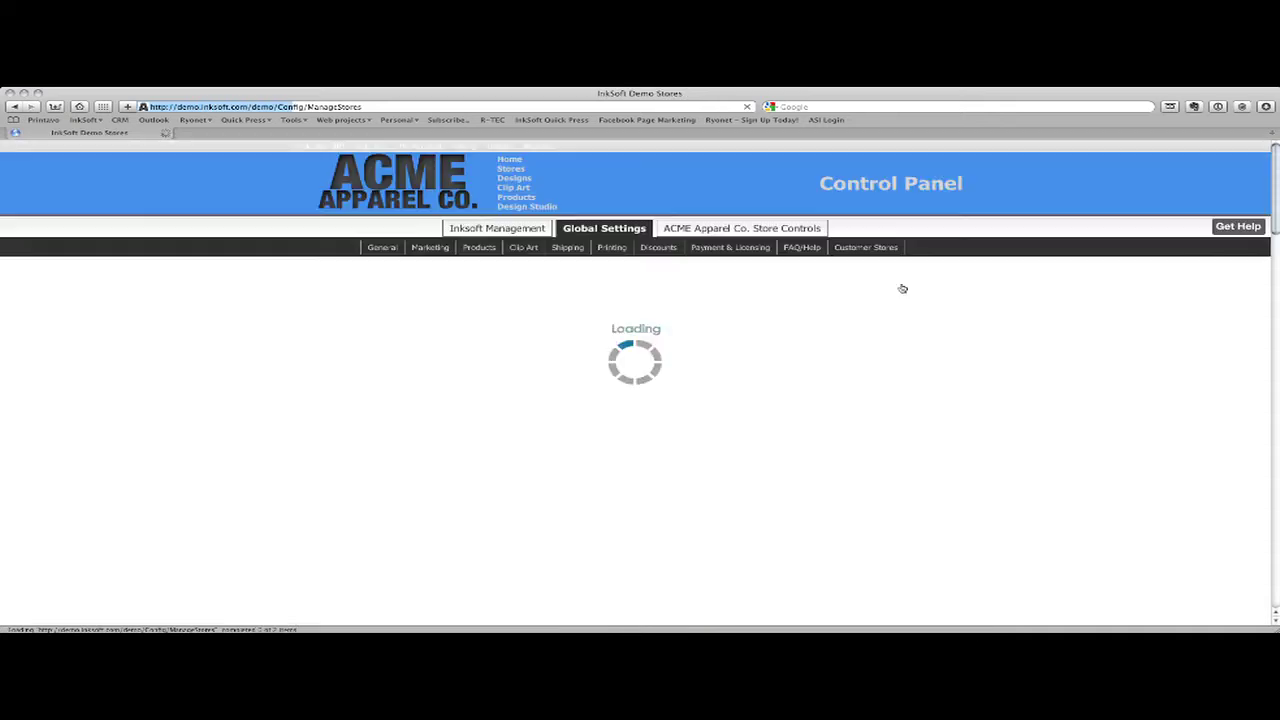
{"action": "scroll", "coordinate": [902, 289], "scroll_direction": "down", "scroll_amount": 5}
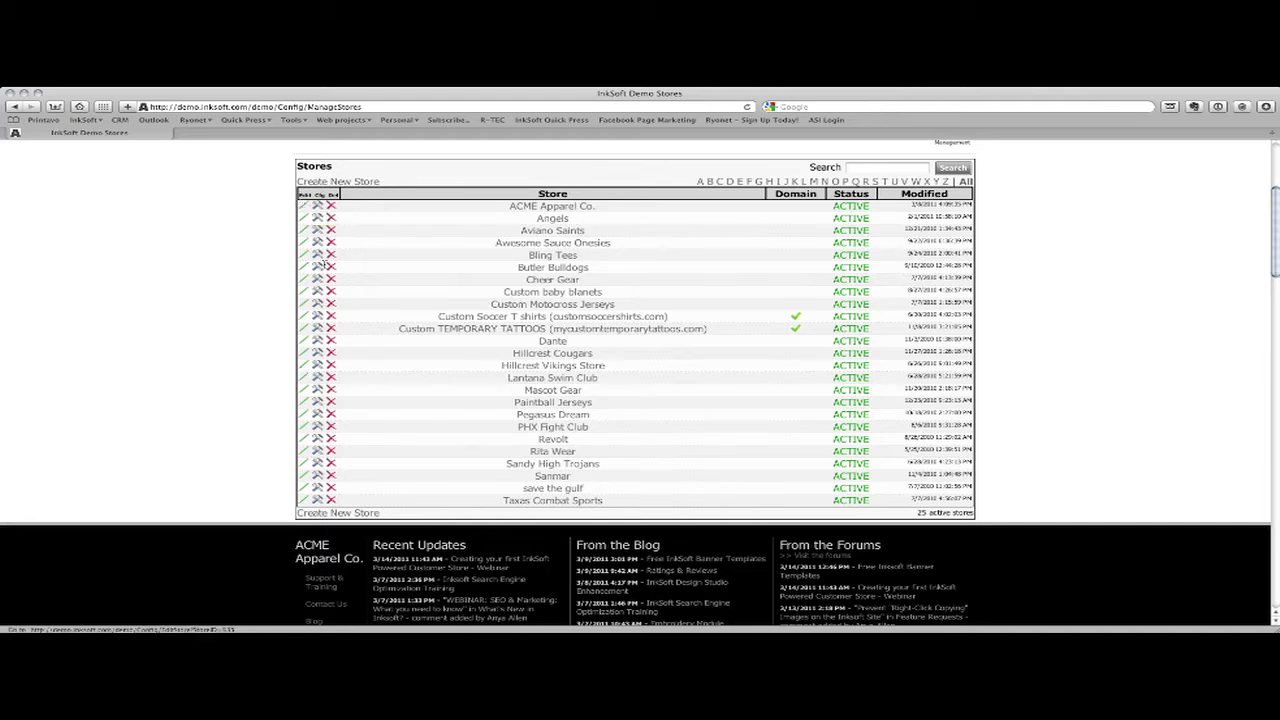
{"action": "scroll", "coordinate": [300, 250], "scroll_direction": "up", "scroll_amount": 2}
{"action": "scroll", "coordinate": [298, 252], "scroll_direction": "up", "scroll_amount": 4}
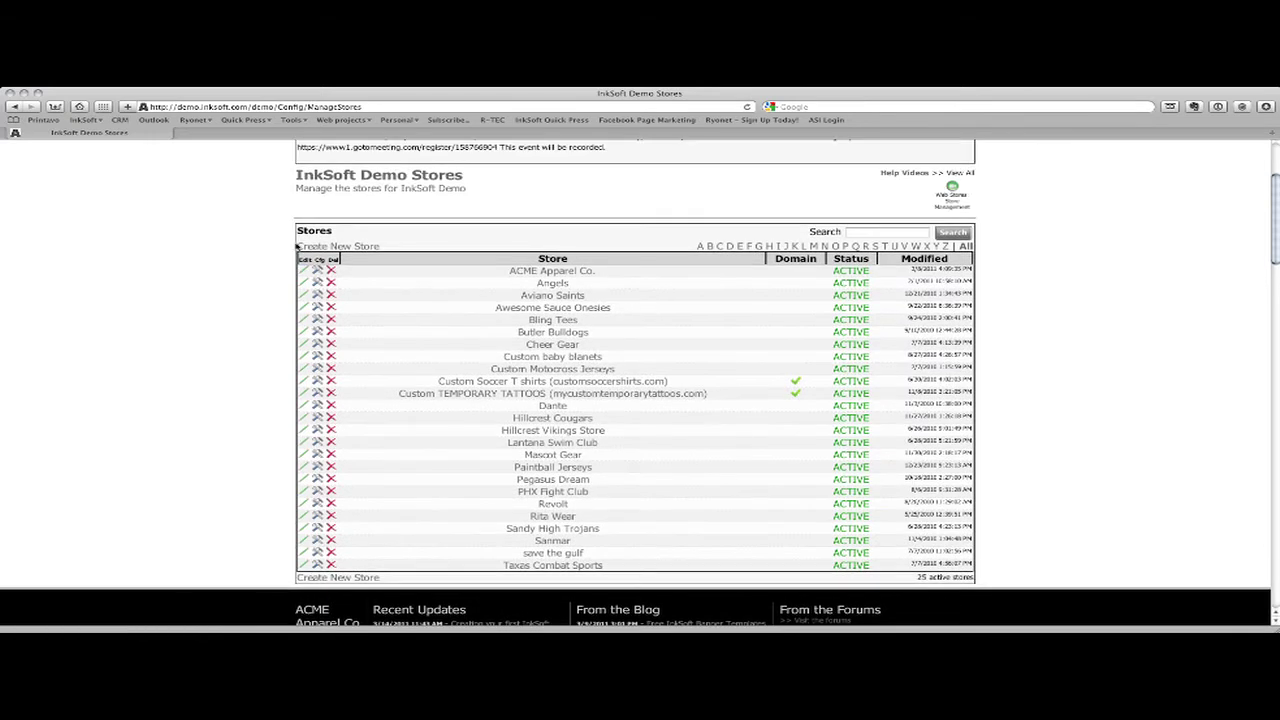
- Open the form for creating a new customer store and bring up its Store Information section
{"action": "mouse_move", "coordinate": [900, 248]}
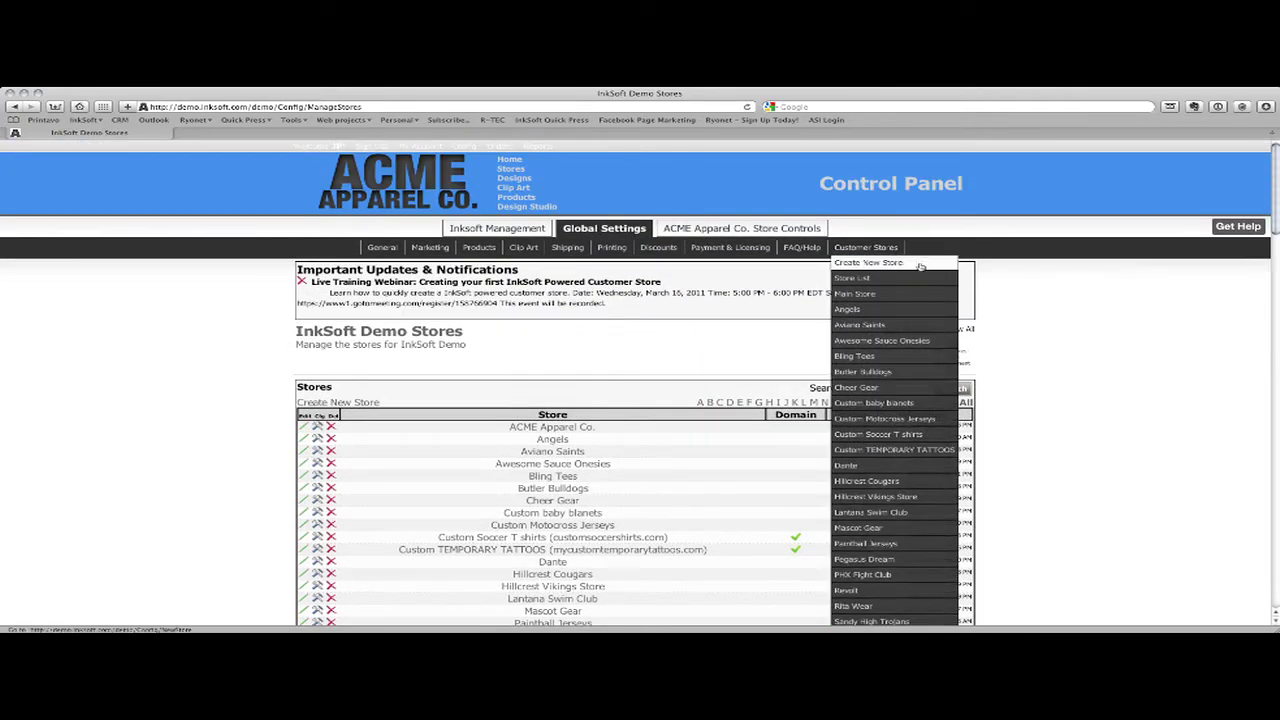
{"action": "left_click", "coordinate": [921, 265]}
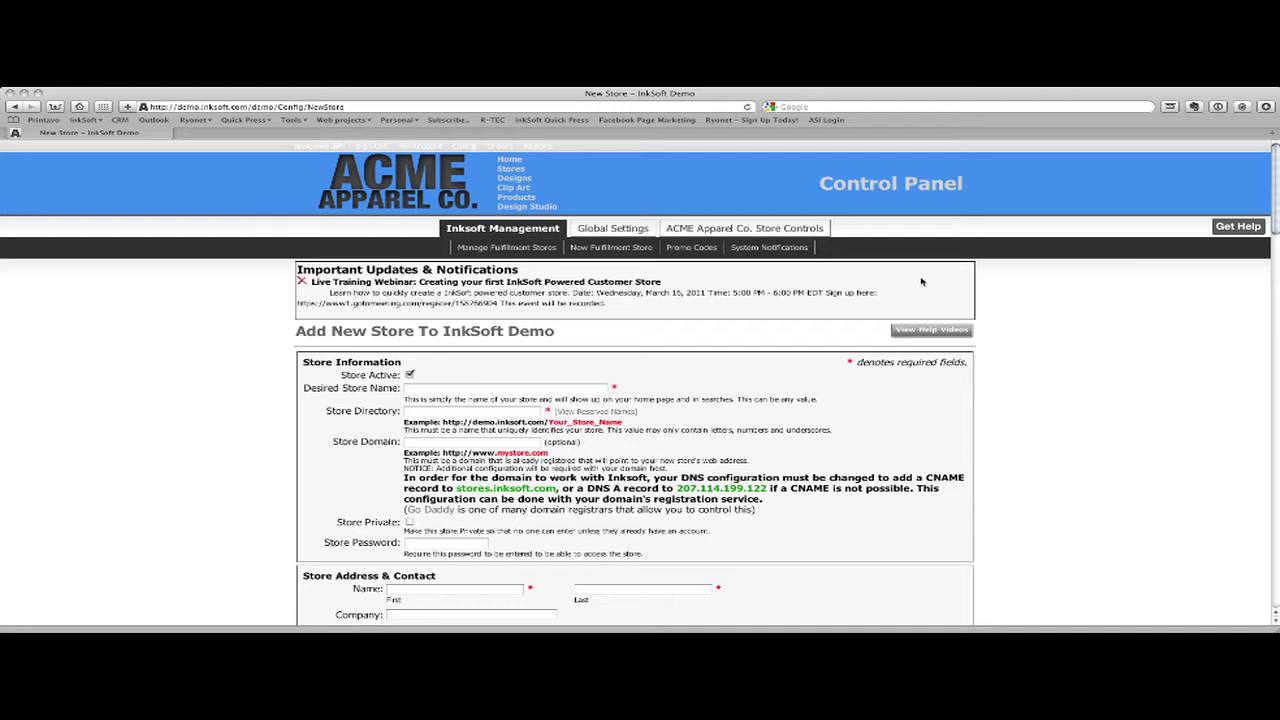
{"action": "scroll", "coordinate": [716, 395], "scroll_direction": "down", "scroll_amount": 2}
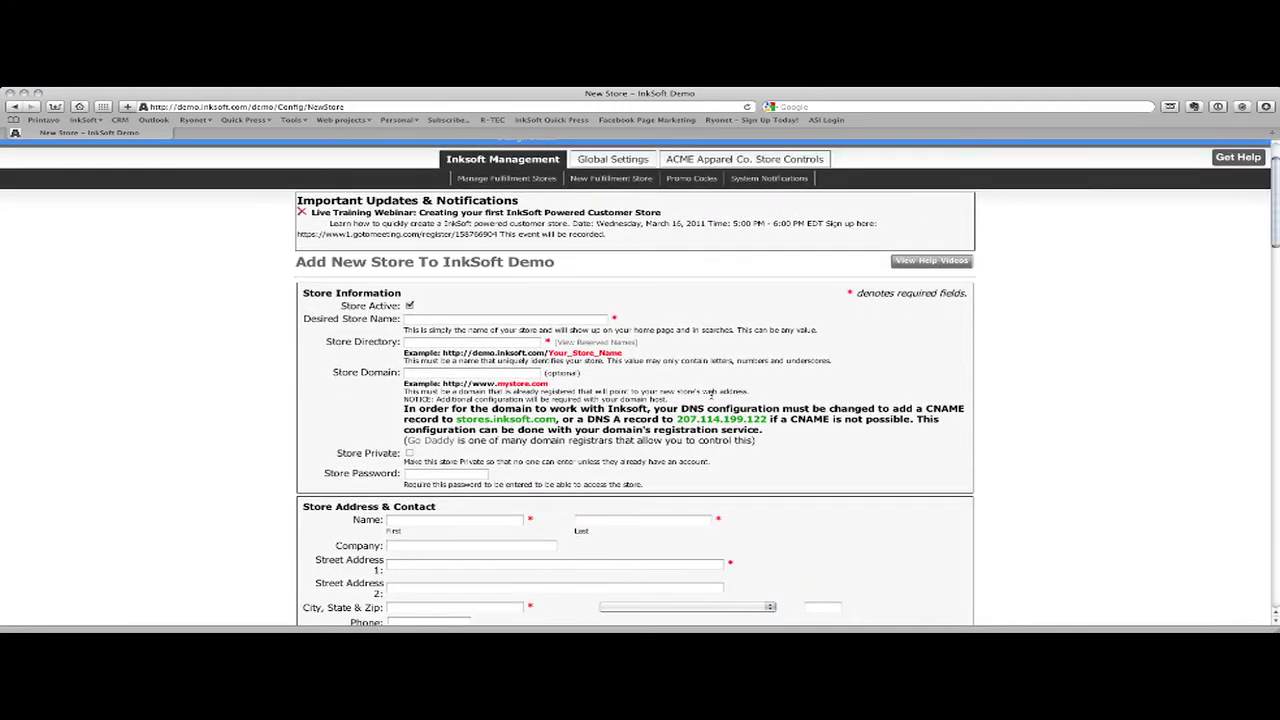
{"action": "scroll", "coordinate": [437, 346], "scroll_direction": "down", "scroll_amount": 1}
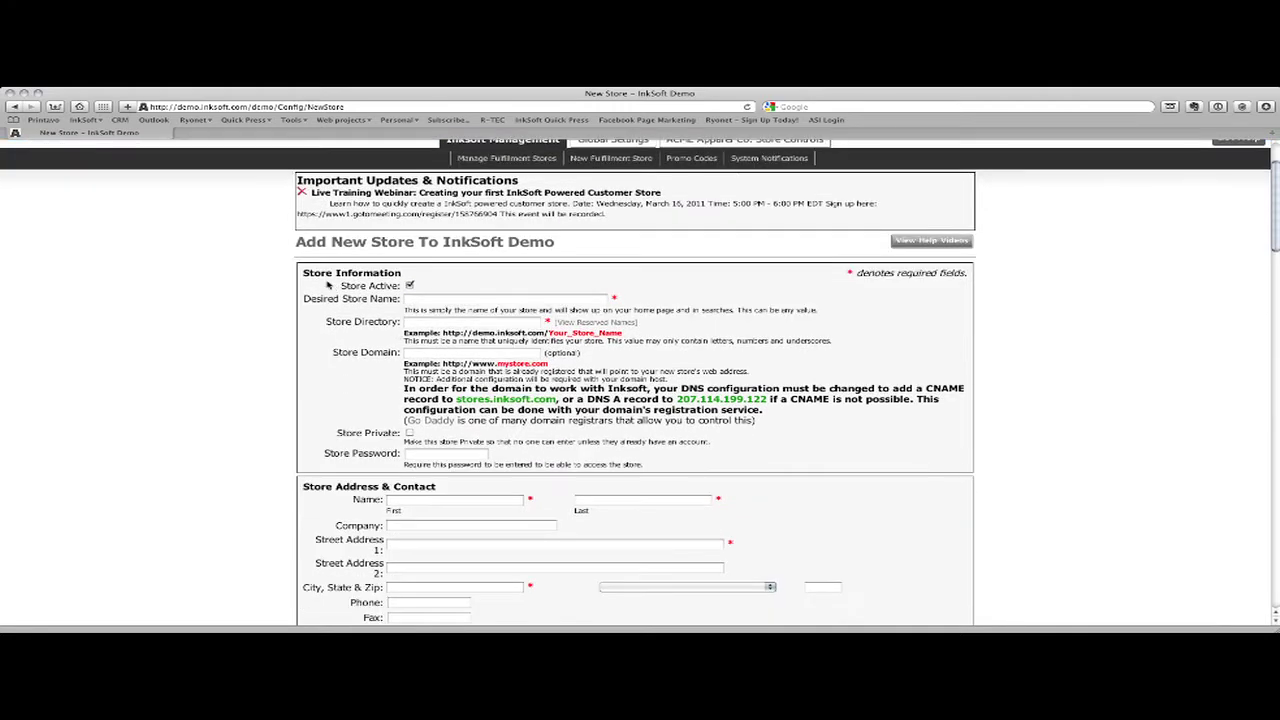
- Review the Store Information fields, including the store directory, store domain, private option and store password
{"action": "left_click_drag", "start_coordinate": [302, 272], "coordinate": [403, 276]}
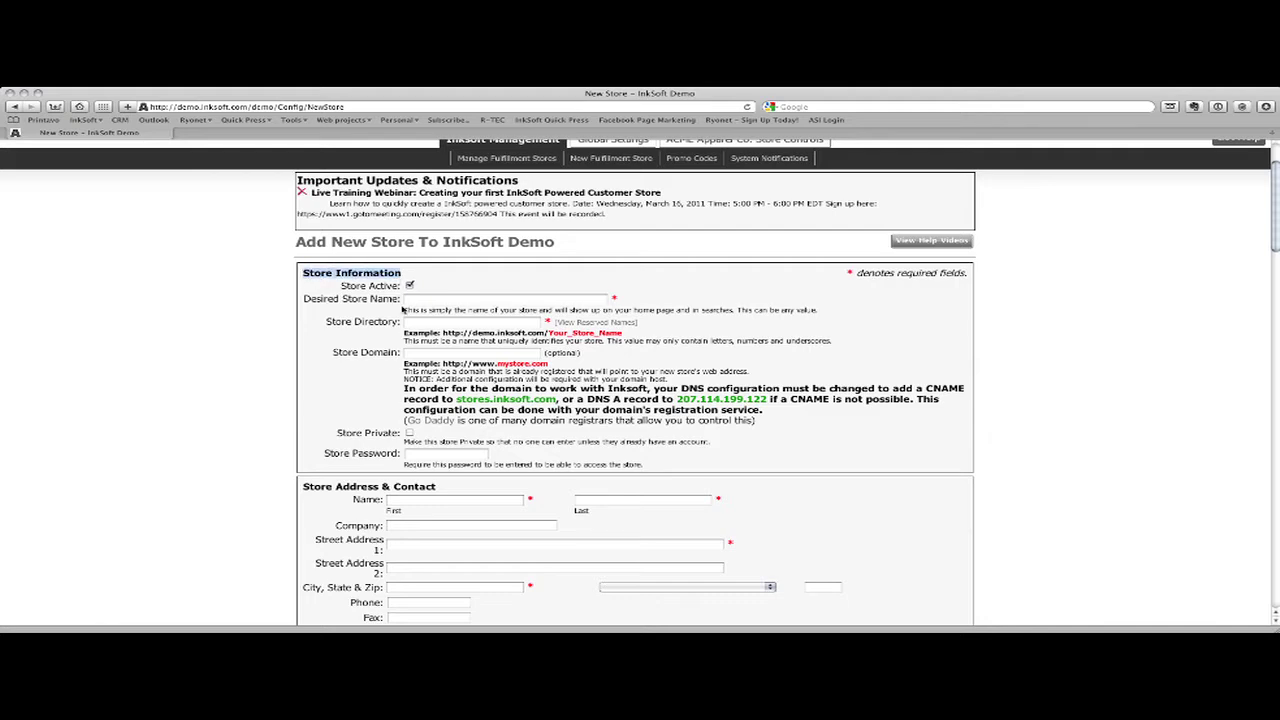
{"action": "scroll", "coordinate": [404, 315], "scroll_direction": "down", "scroll_amount": 3}
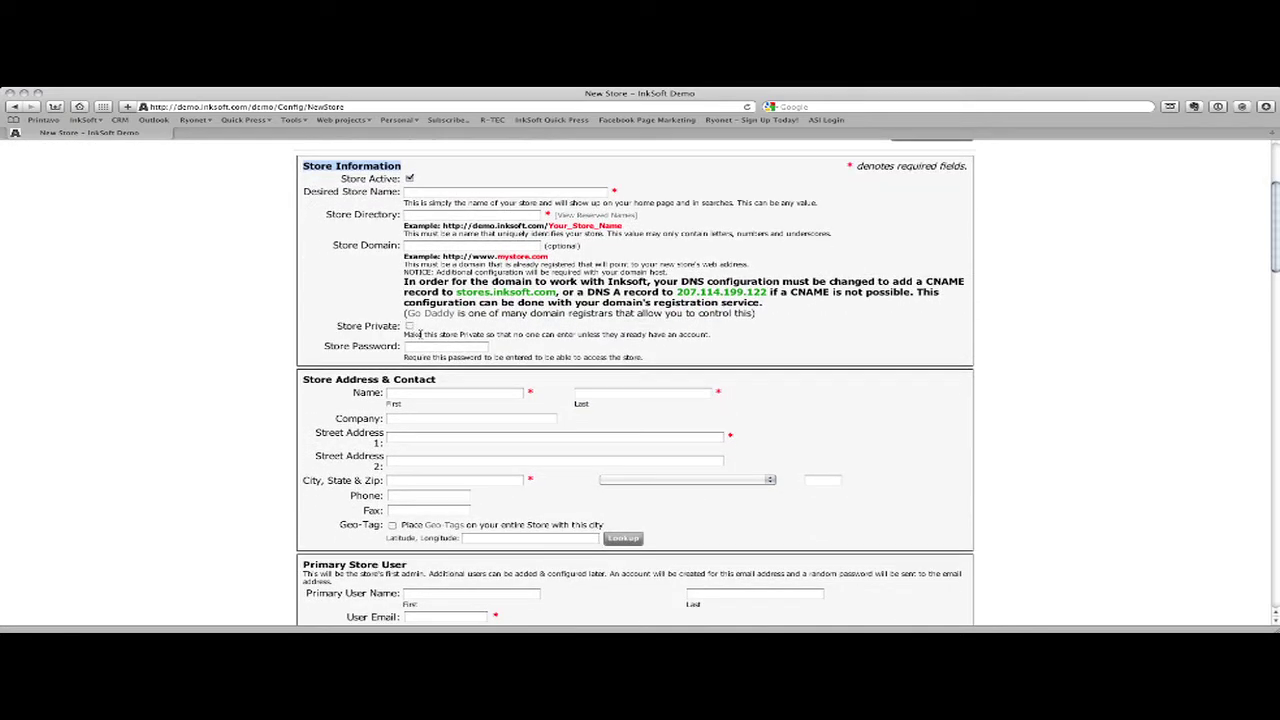
{"action": "left_click", "coordinate": [407, 216]}
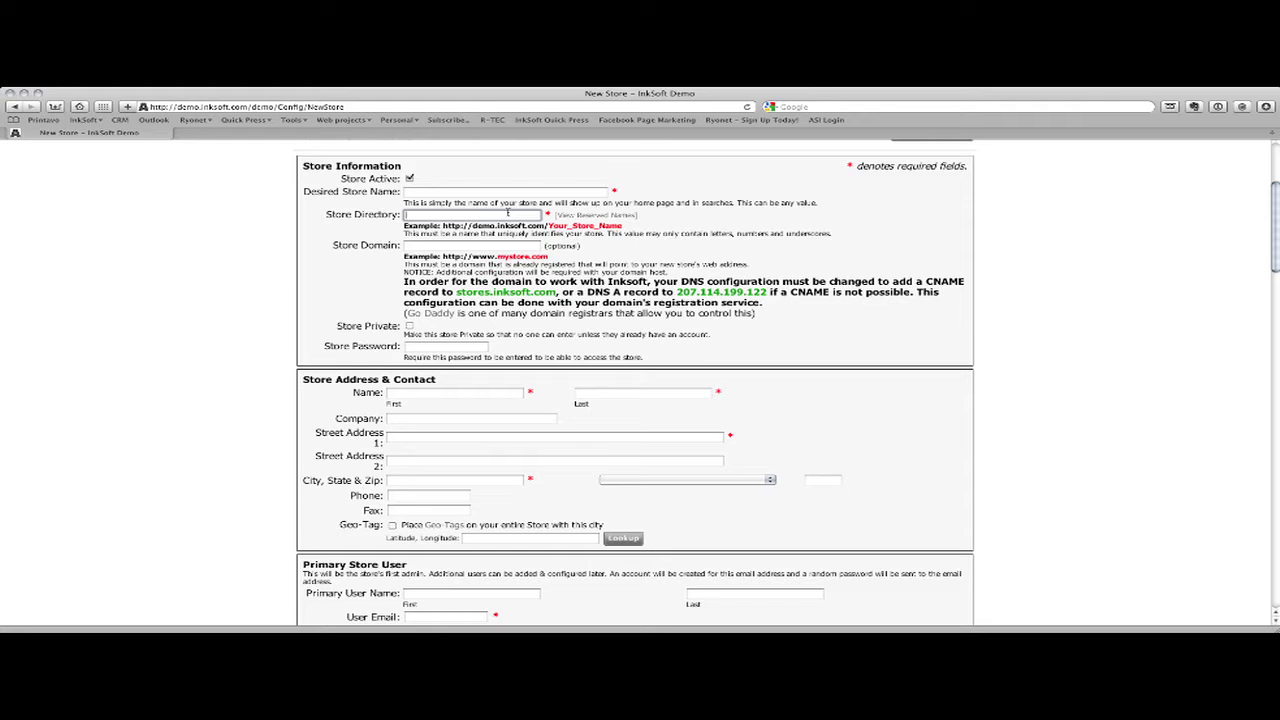
{"action": "left_click", "coordinate": [442, 245]}
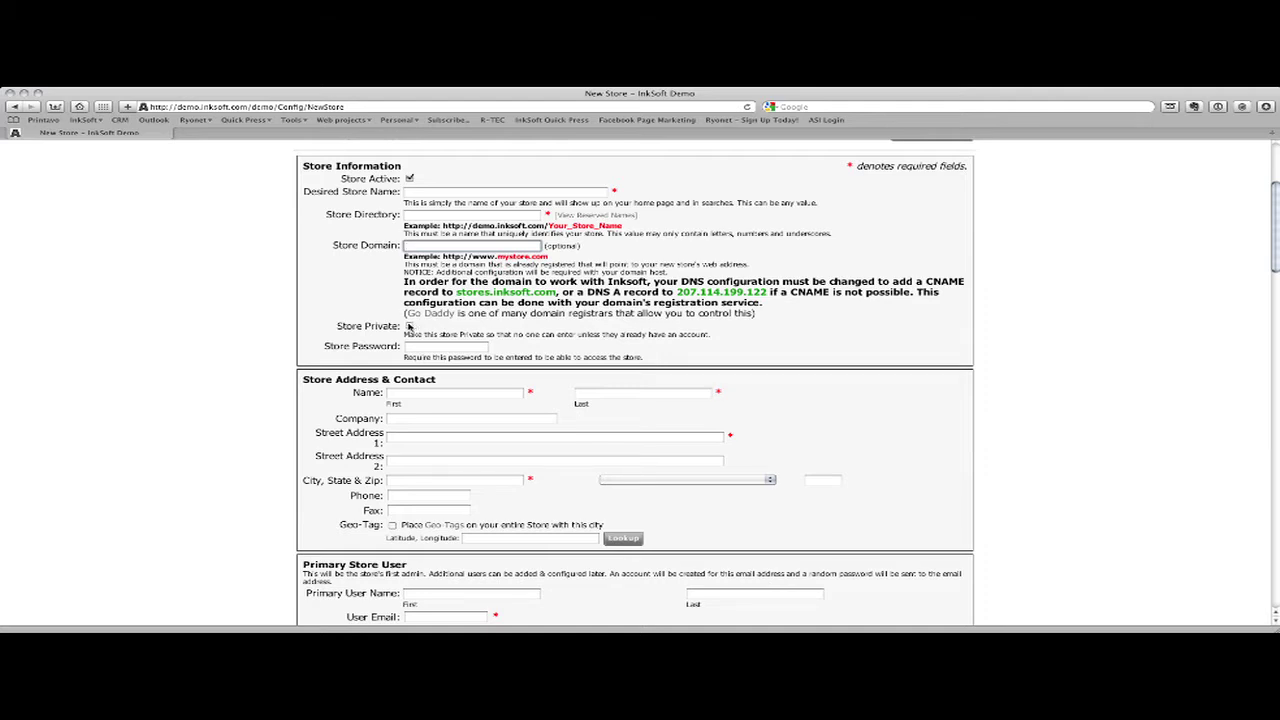
{"action": "left_click", "coordinate": [436, 348]}
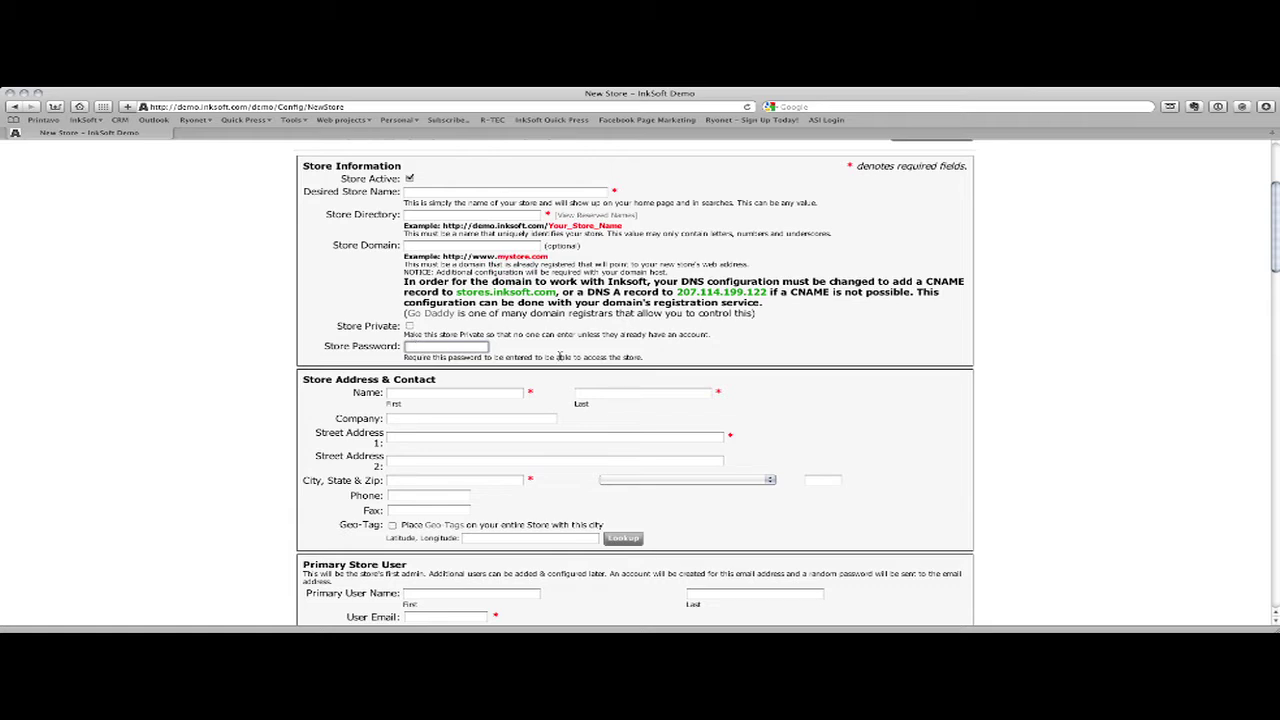
- Review the Store Address & Contact, Primary Store User and Social Networks sections of the new store form
{"action": "scroll", "coordinate": [540, 370], "scroll_direction": "down", "scroll_amount": 2}
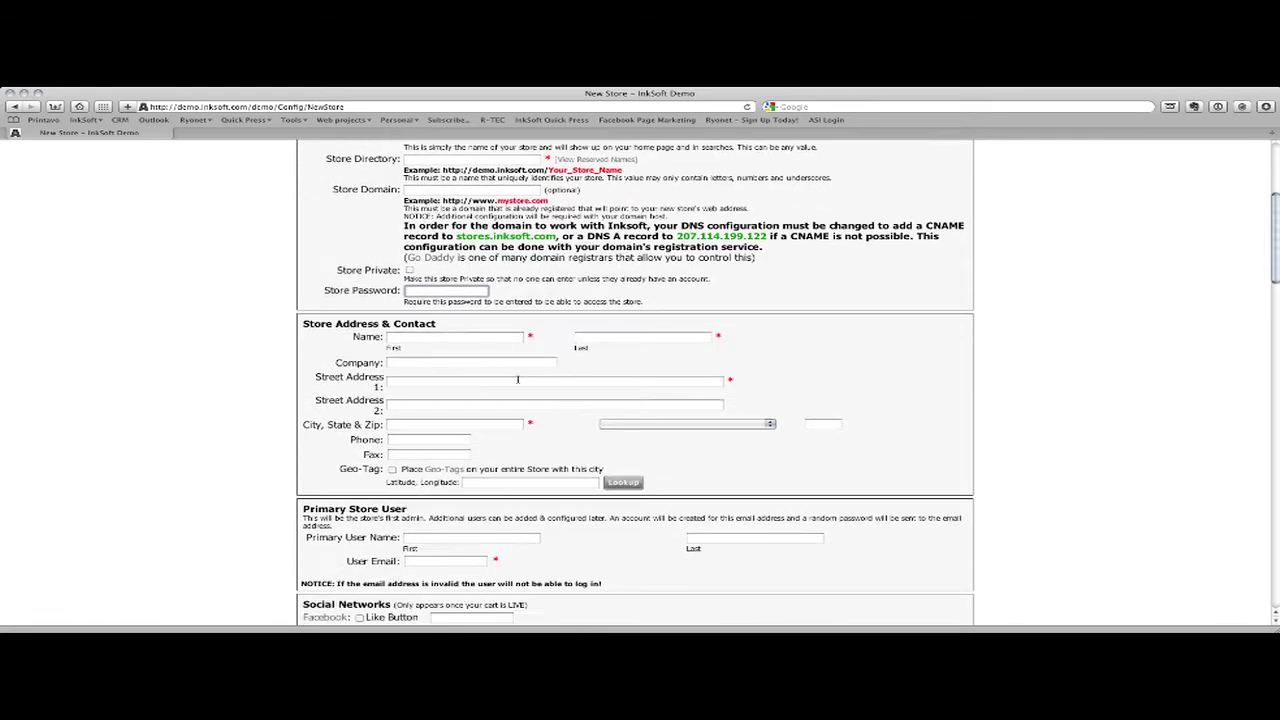
{"action": "left_click_drag", "start_coordinate": [303, 323], "coordinate": [448, 326]}
{"action": "scroll", "coordinate": [440, 320], "scroll_direction": "down", "scroll_amount": 1}
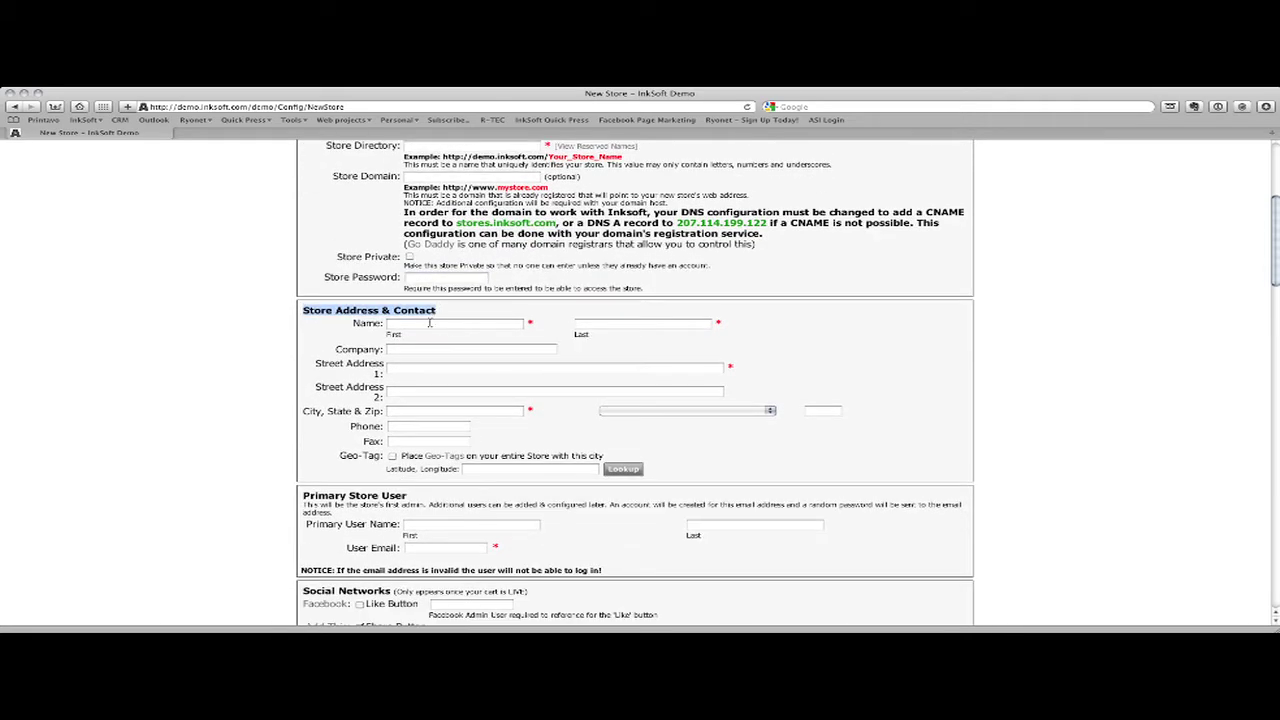
{"action": "left_click", "coordinate": [430, 323]}
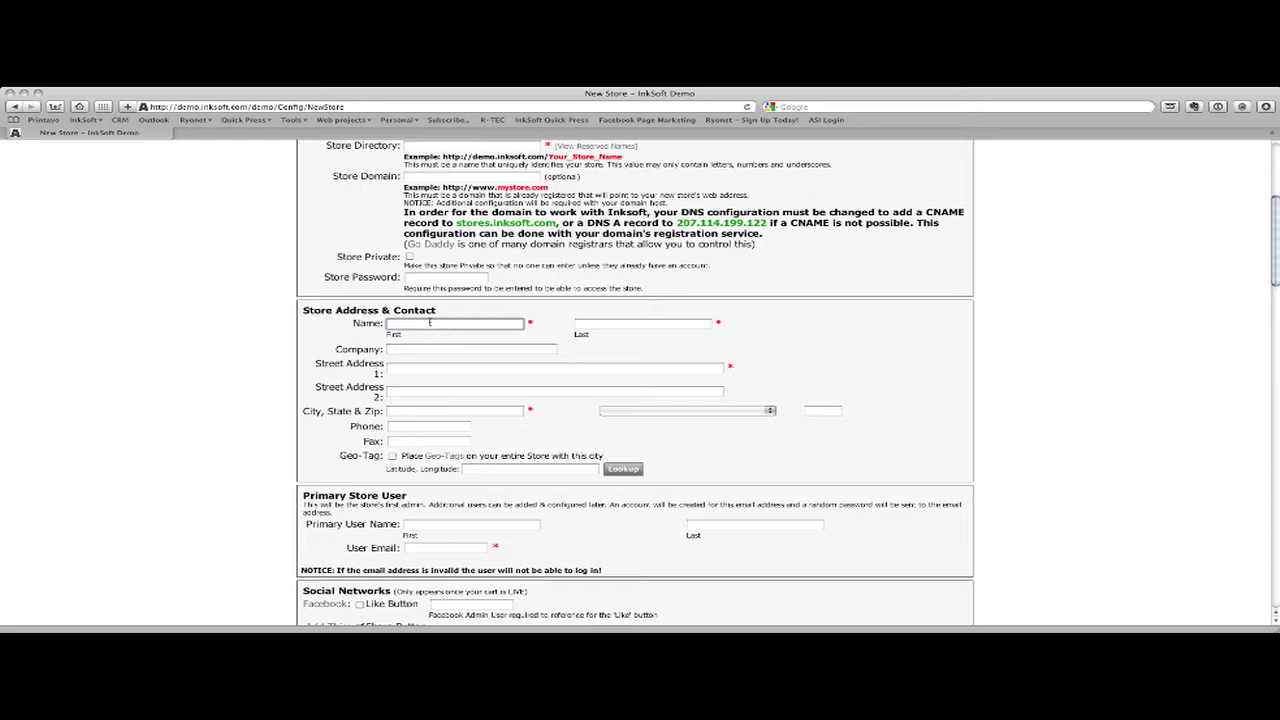
{"action": "scroll", "coordinate": [418, 372], "scroll_direction": "down", "scroll_amount": 3}
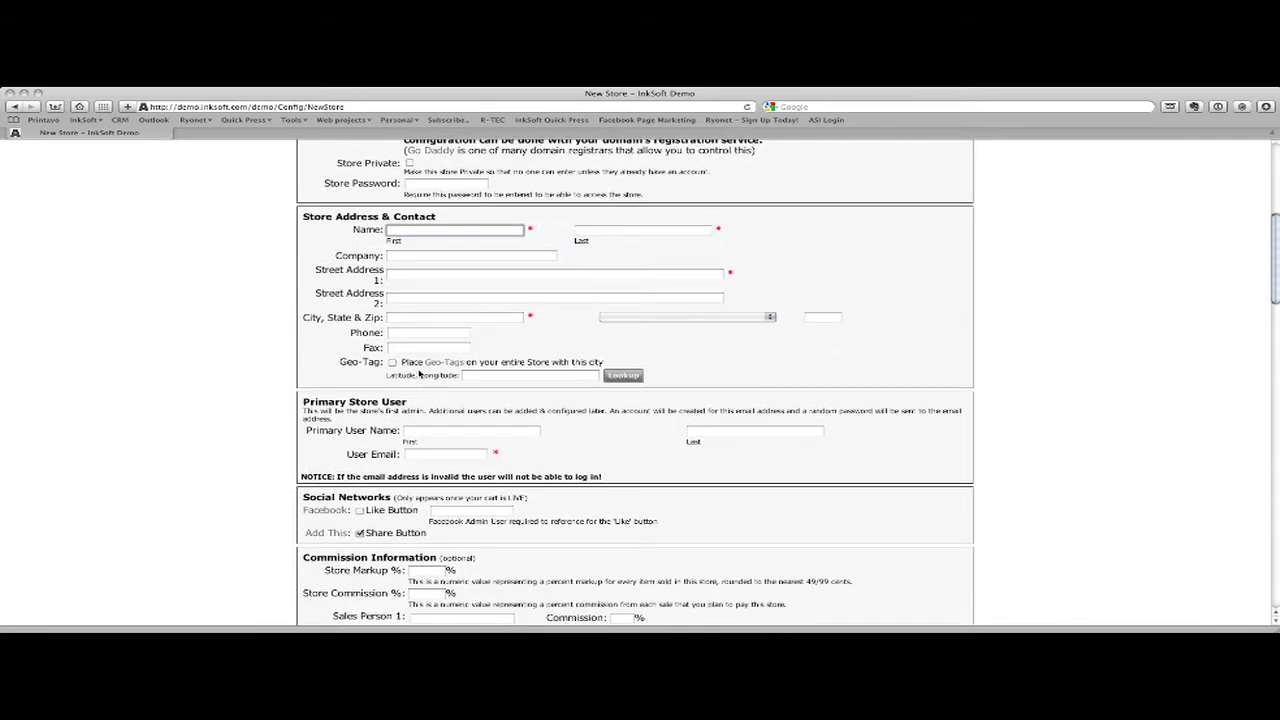
{"action": "scroll", "coordinate": [393, 408], "scroll_direction": "down", "scroll_amount": 2}
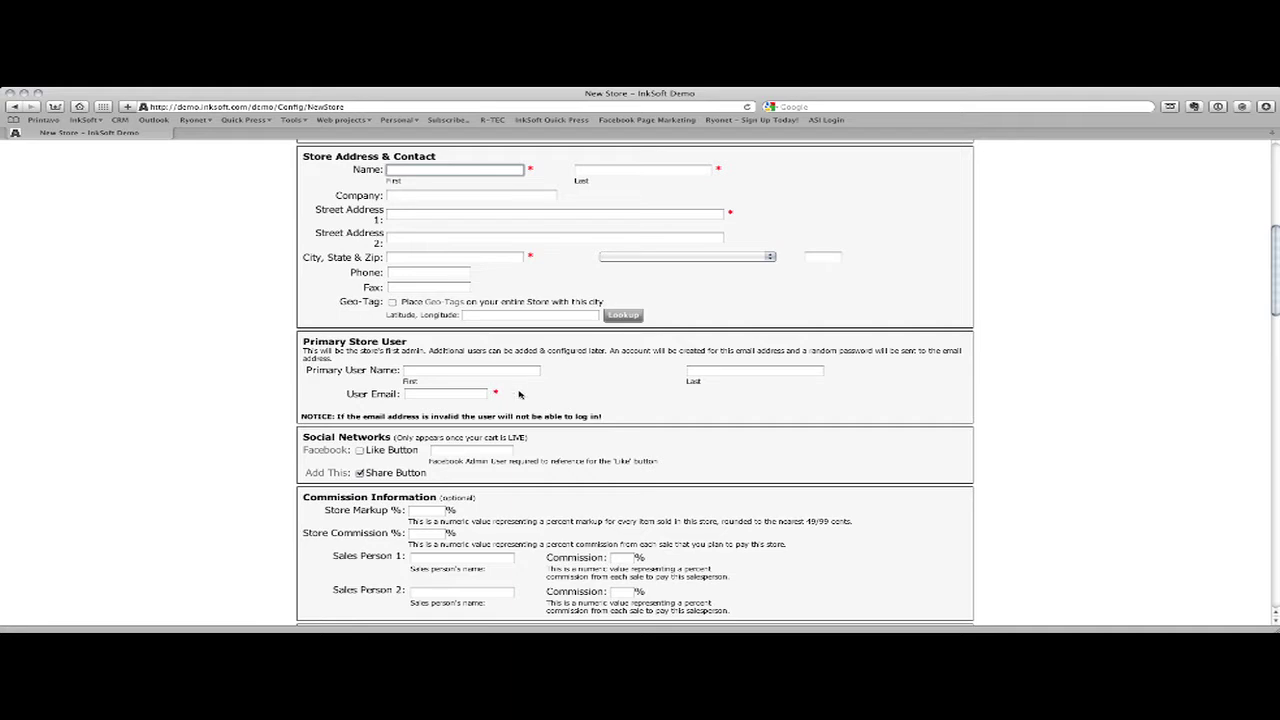
{"action": "scroll", "coordinate": [520, 395], "scroll_direction": "down", "scroll_amount": 2}
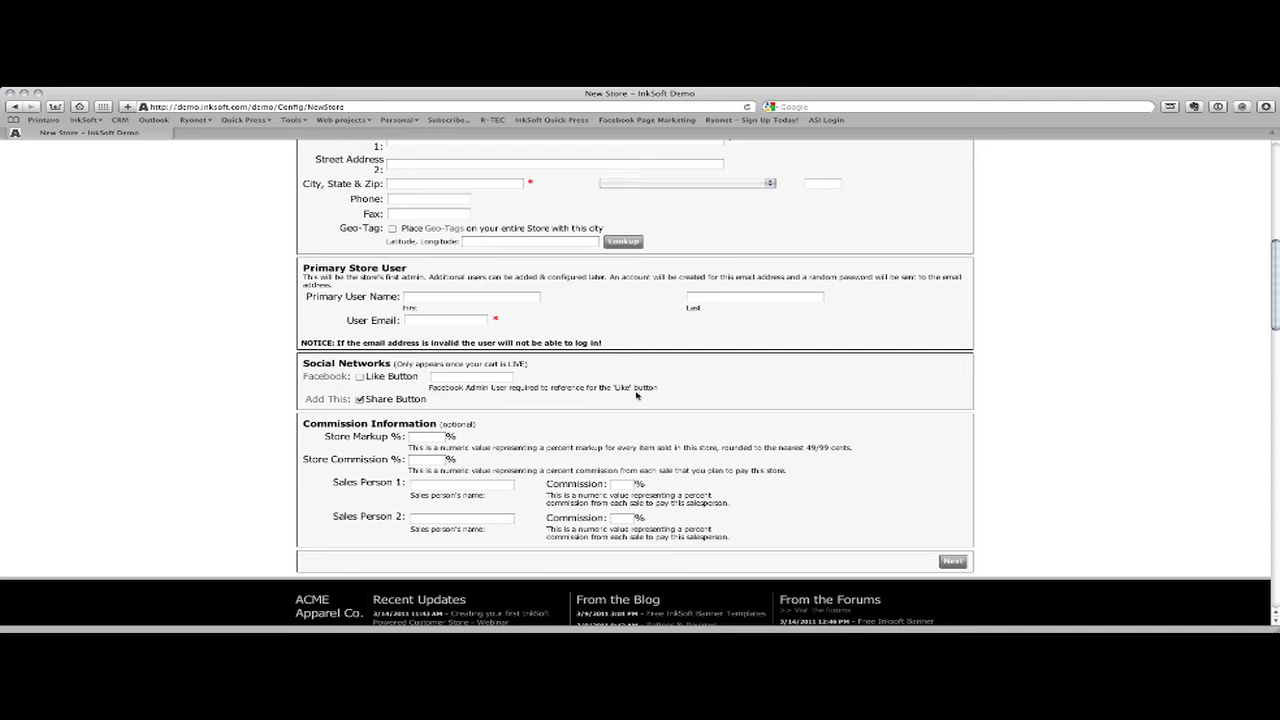
- Leave the store markup empty and set the store commission to 12% in the commission information
{"action": "left_click", "coordinate": [428, 437]}
{"action": "key", "text": "BackSpace"}
{"action": "left_click", "coordinate": [441, 461]}
{"action": "type", "text": "12"}
{"action": "left_click", "coordinate": [438, 487]}
{"action": "left_click", "coordinate": [436, 518]}
{"action": "left_click", "coordinate": [437, 488]}
{"action": "left_click", "coordinate": [440, 528]}
{"action": "left_click", "coordinate": [439, 488]}
{"action": "left_click", "coordinate": [441, 518]}
{"action": "left_click", "coordinate": [447, 486]}
{"action": "left_click", "coordinate": [845, 88]}
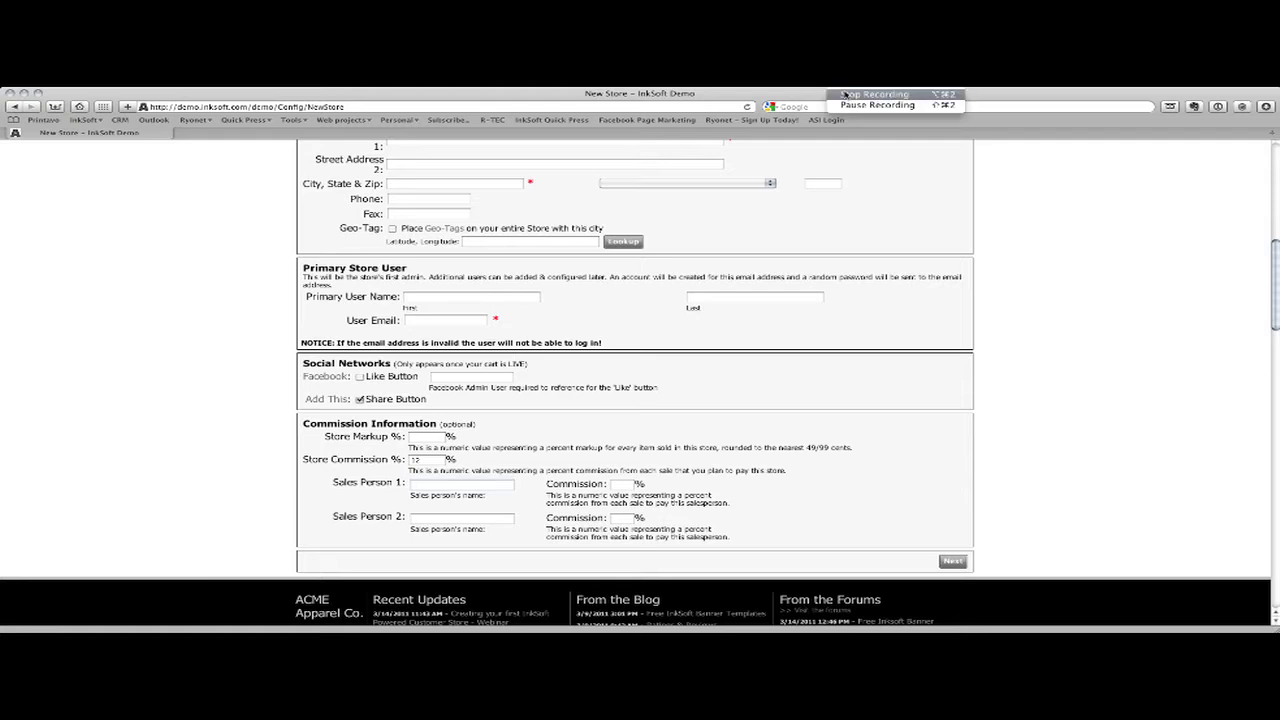
{"action": "left_click", "coordinate": [845, 94]}
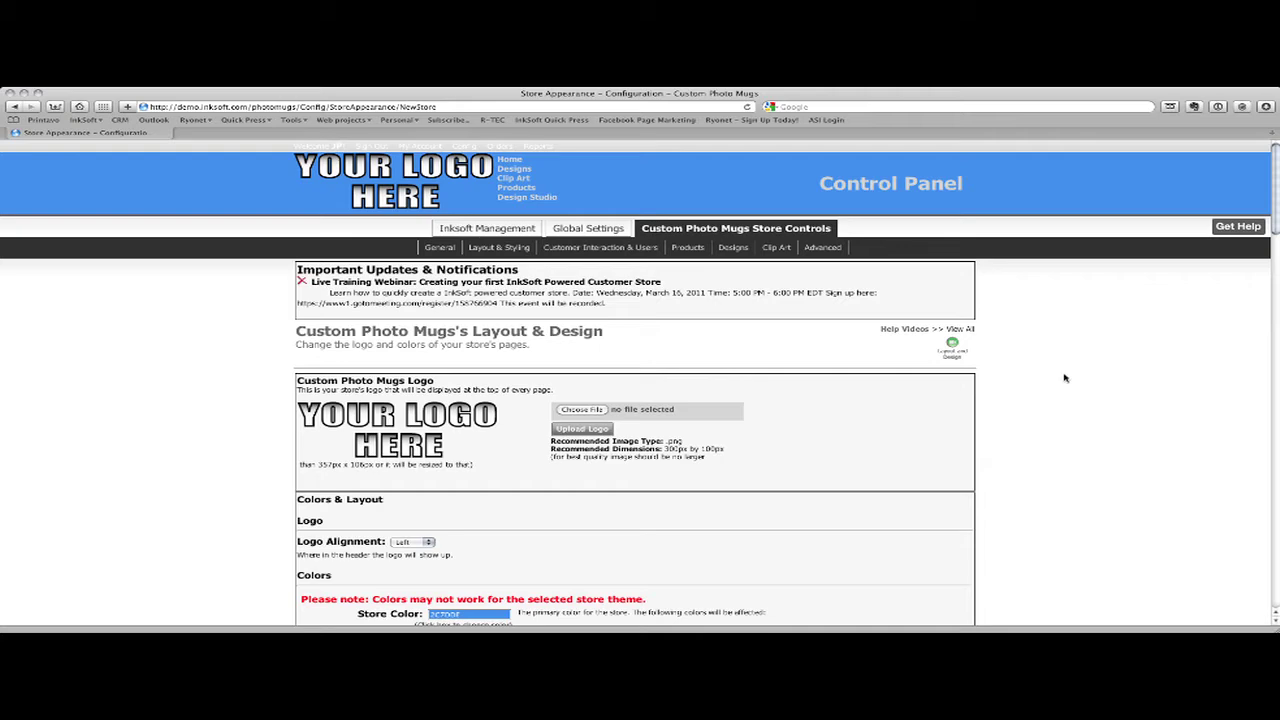
- Look over the Custom Photo Mugs store's Layout & Design page, covering the logo upload, logo alignment and color settings
{"action": "scroll", "coordinate": [866, 472], "scroll_direction": "down", "scroll_amount": 5}
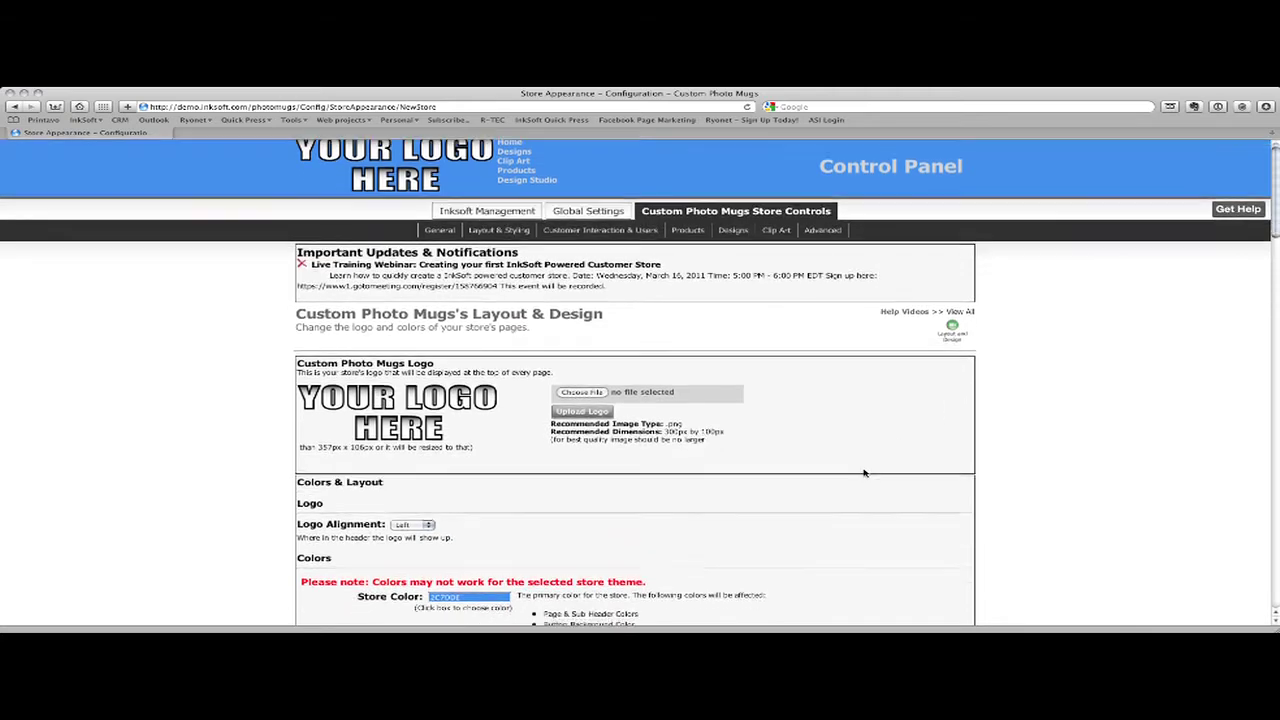
{"action": "scroll", "coordinate": [866, 472], "scroll_direction": "up", "scroll_amount": 3}
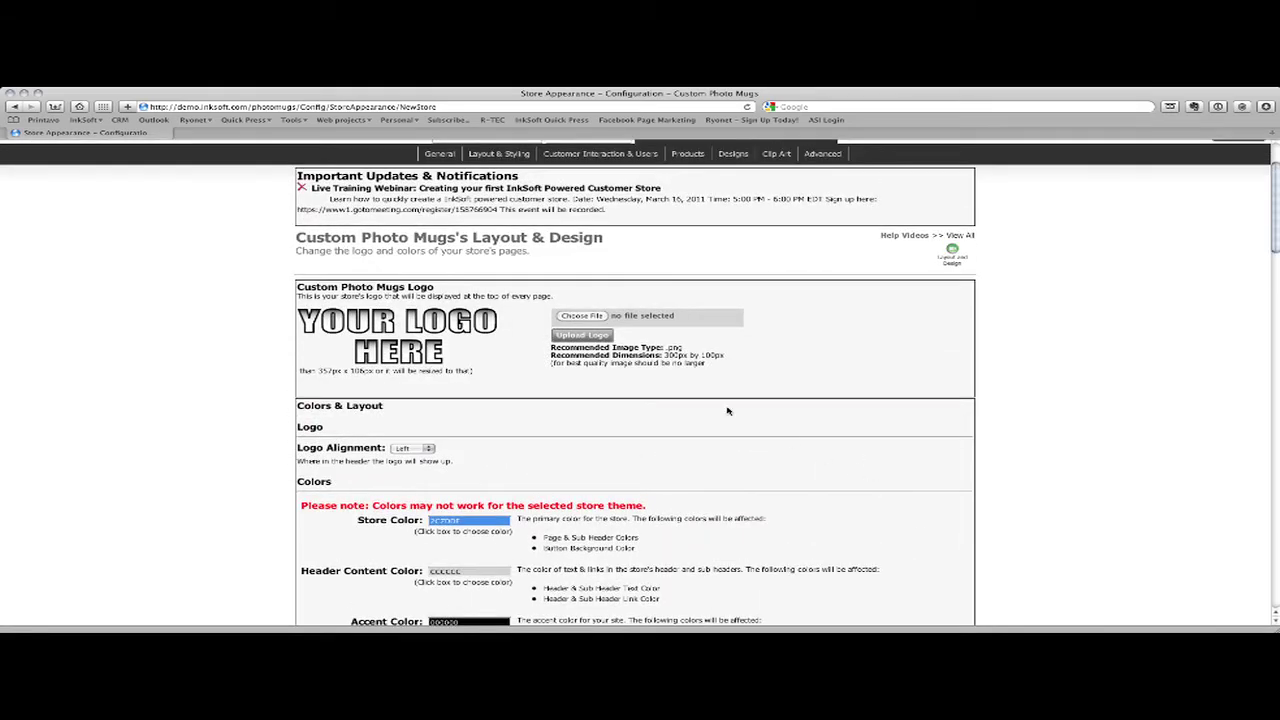
{"action": "scroll", "coordinate": [488, 341], "scroll_direction": "up", "scroll_amount": 1}
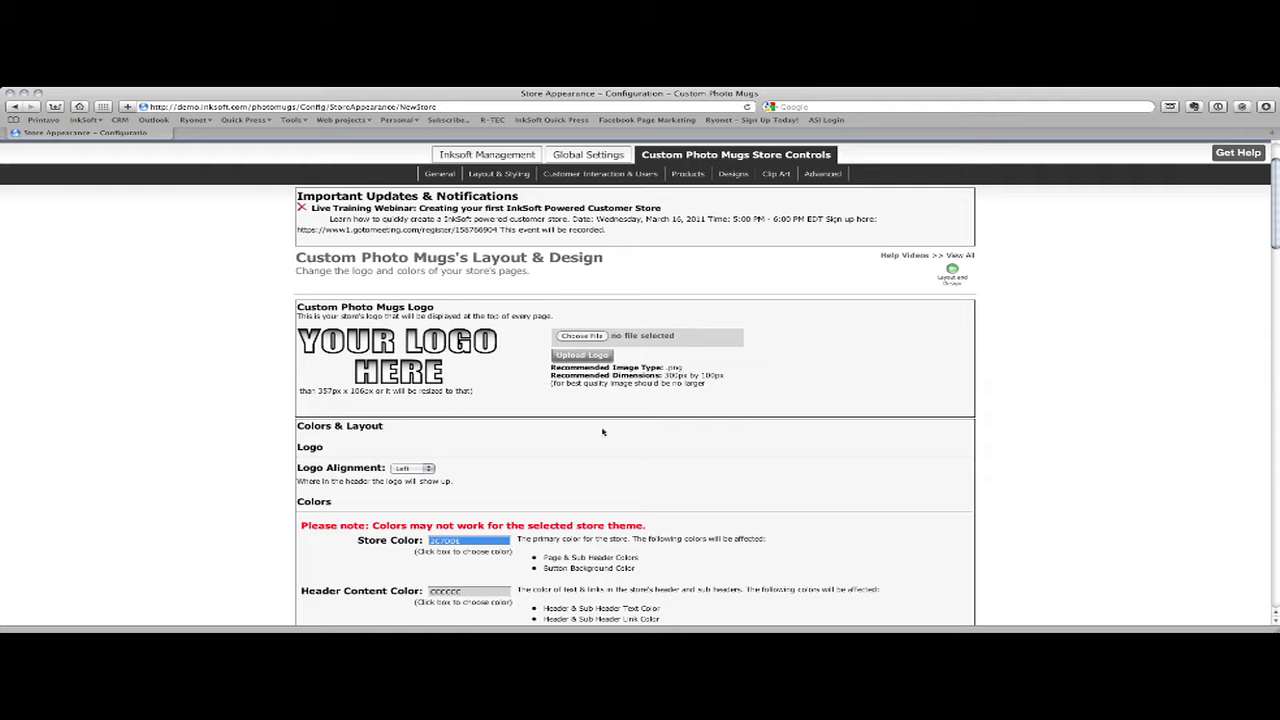
- Switch to Adobe Illustrator and create a new web document 300 px wide and 100 px high, with units in pixels
{"action": "left_click", "coordinate": [376, 625]}
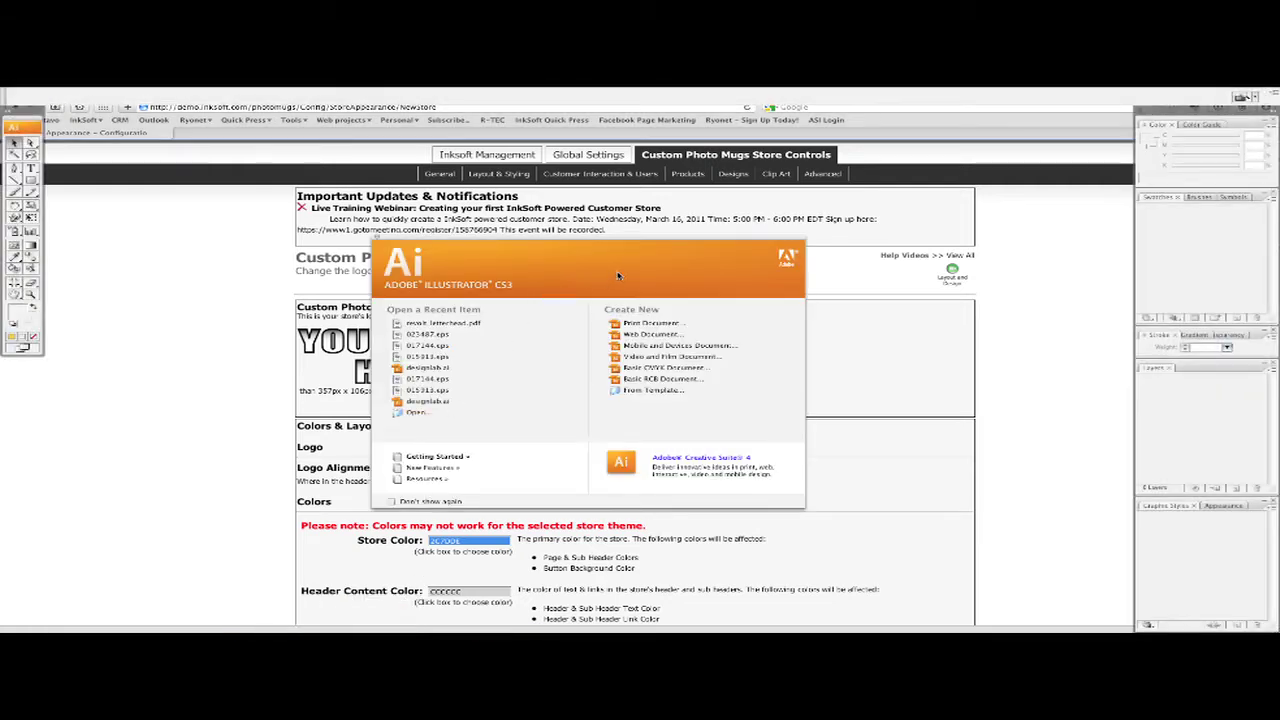
{"action": "left_click", "coordinate": [650, 335]}
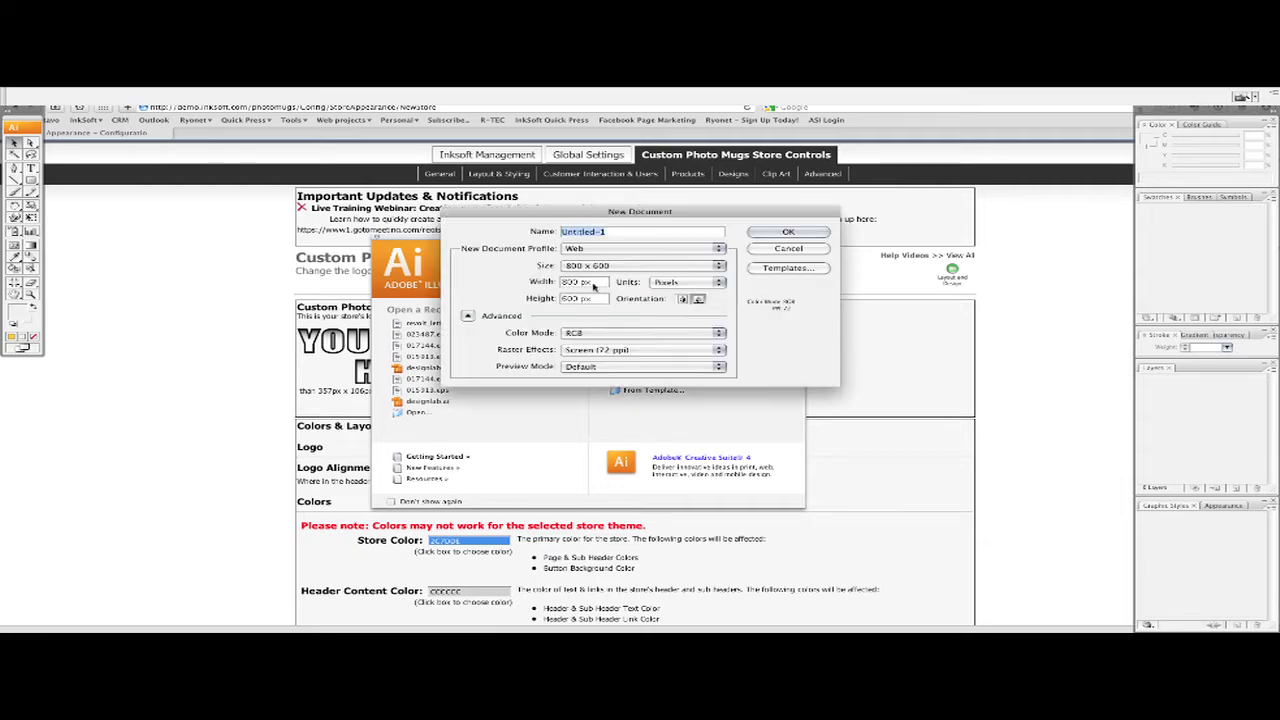
{"action": "left_click_drag", "start_coordinate": [593, 285], "coordinate": [531, 281]}
{"action": "type", "text": "300"}
{"action": "key", "text": "Tab"}
{"action": "type", "text": "100"}
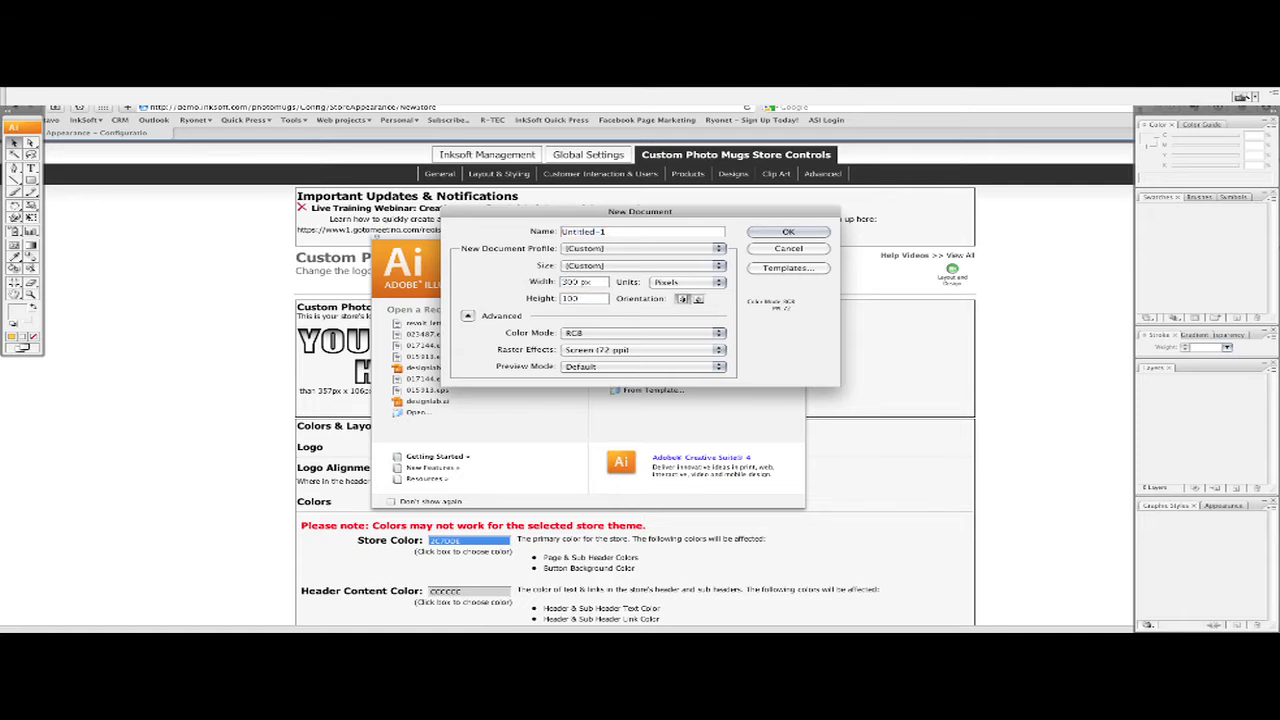
{"action": "left_click", "coordinate": [666, 283]}
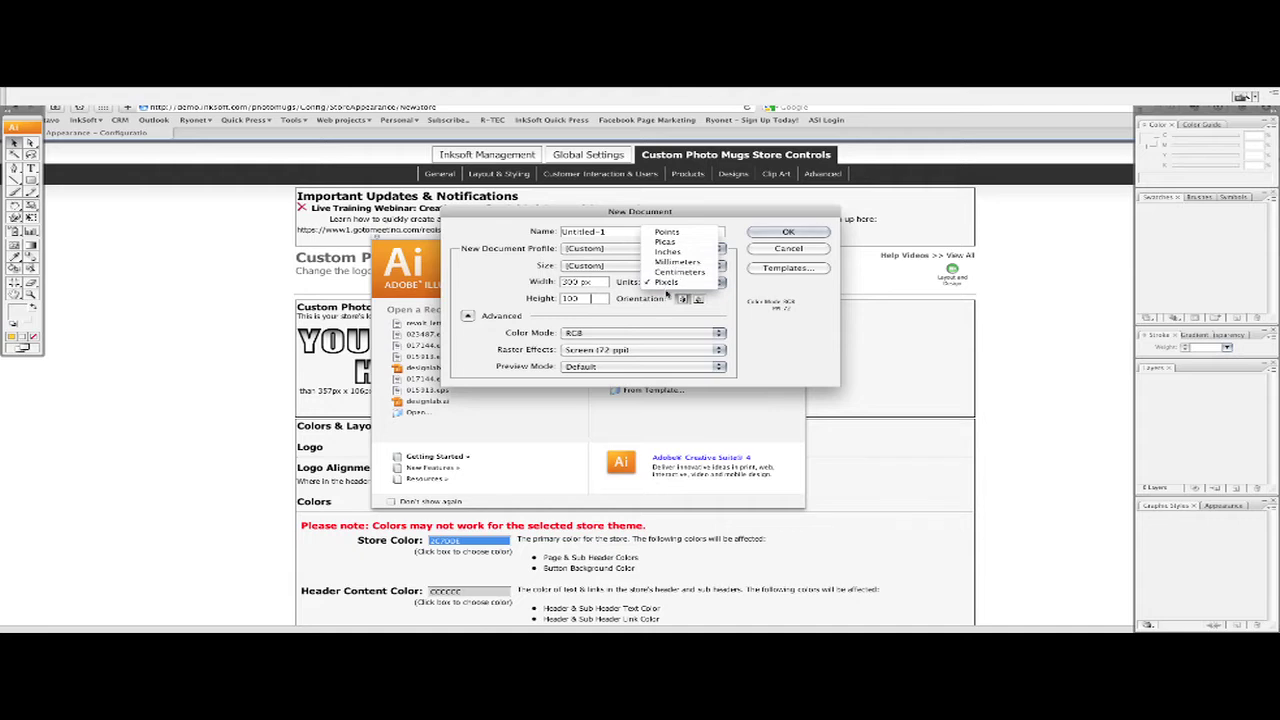
{"action": "left_click", "coordinate": [666, 282]}
{"action": "left_click", "coordinate": [767, 237]}
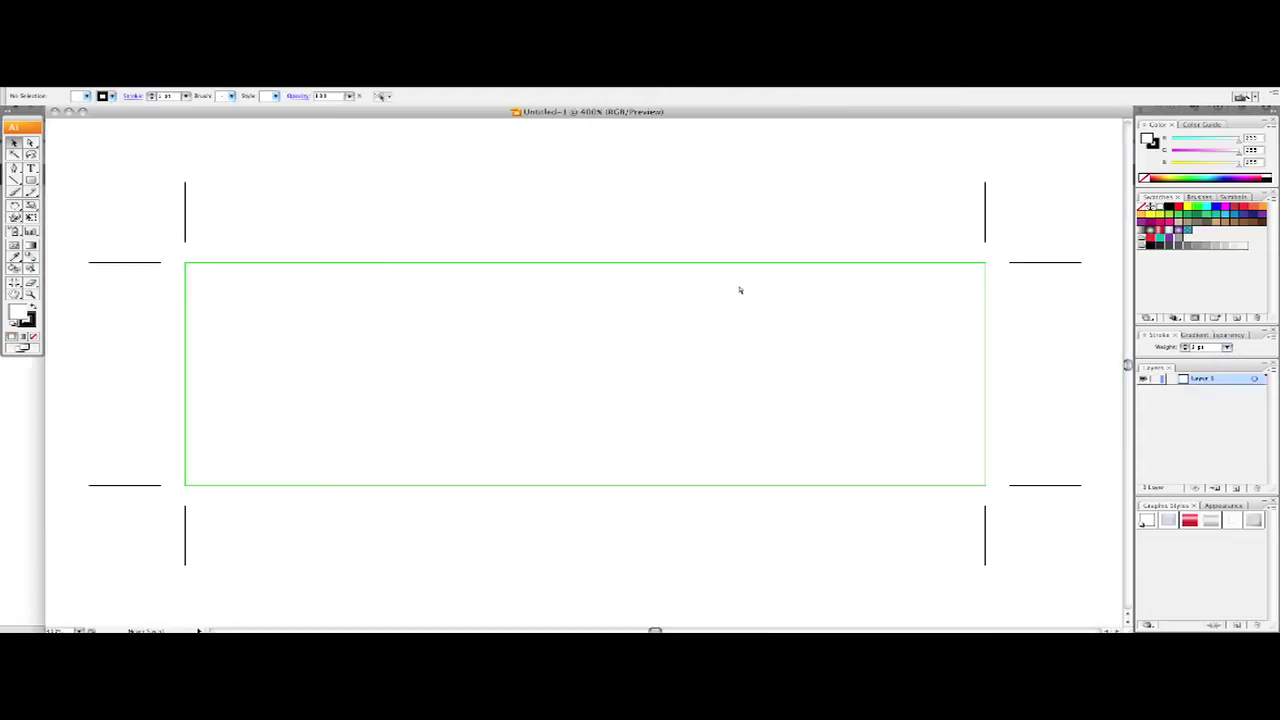
{"action": "key", "text": "ctrl+minus"}
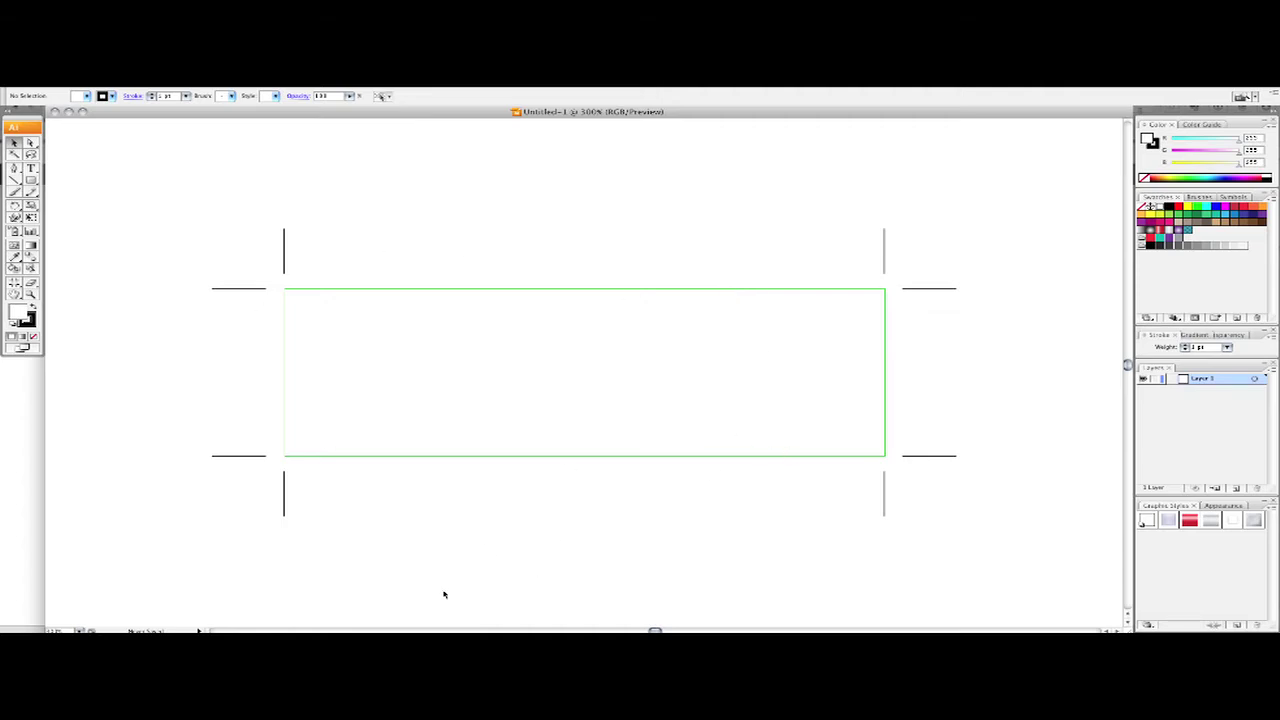
- Switch to Photoshop and move the PHOTOMUGHQ .com logo text slightly upward on its transparent canvas
{"action": "left_click", "coordinate": [400, 624]}
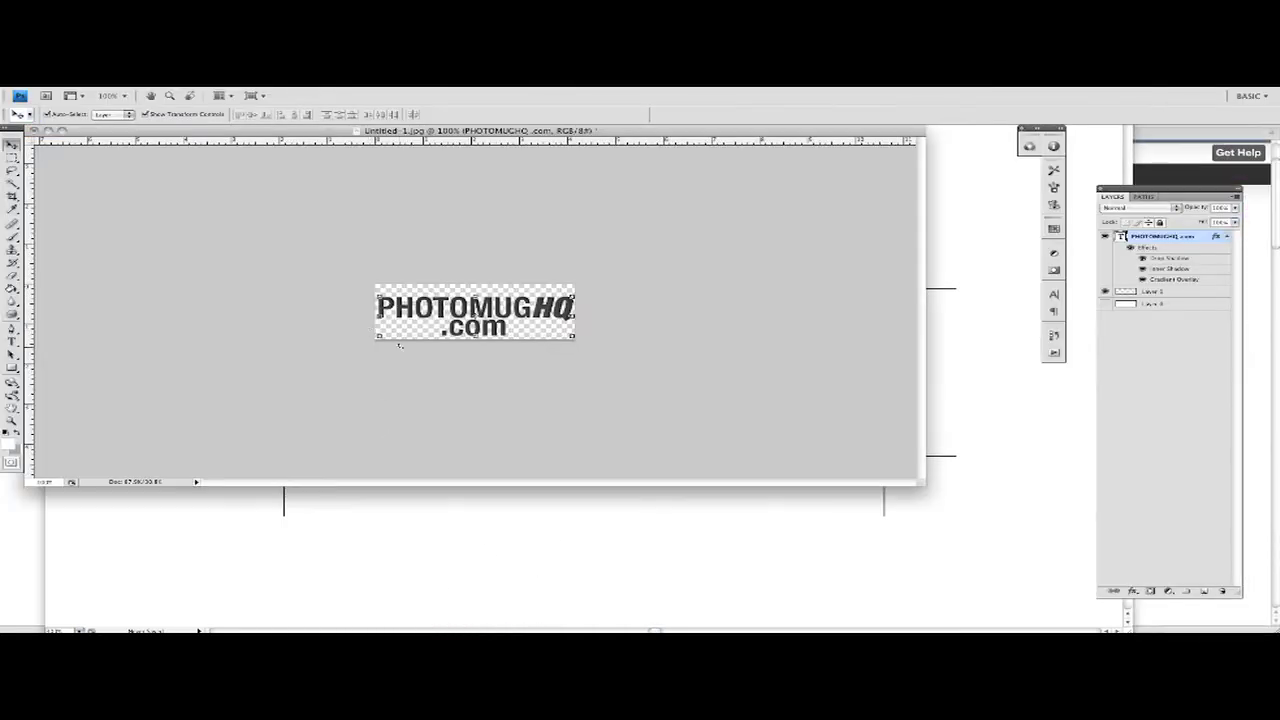
{"action": "key", "text": "ctrl+plus"}
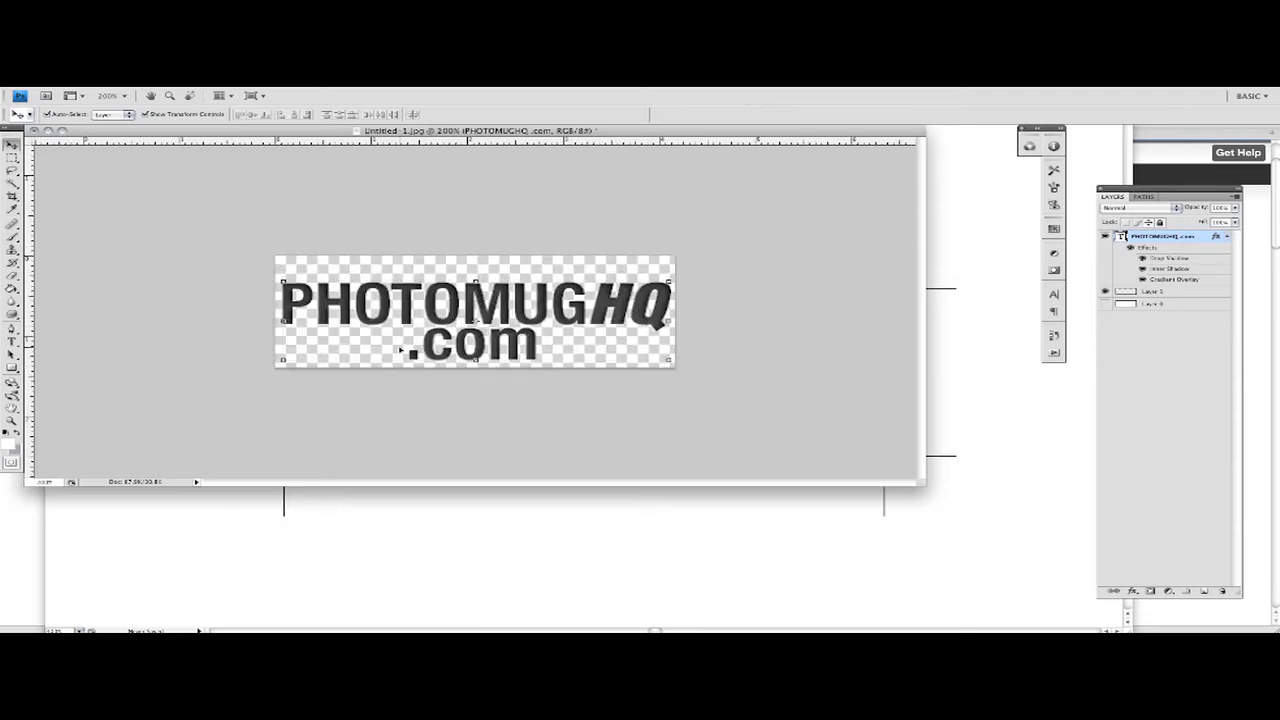
{"action": "left_click_drag", "start_coordinate": [404, 290], "coordinate": [402, 281]}
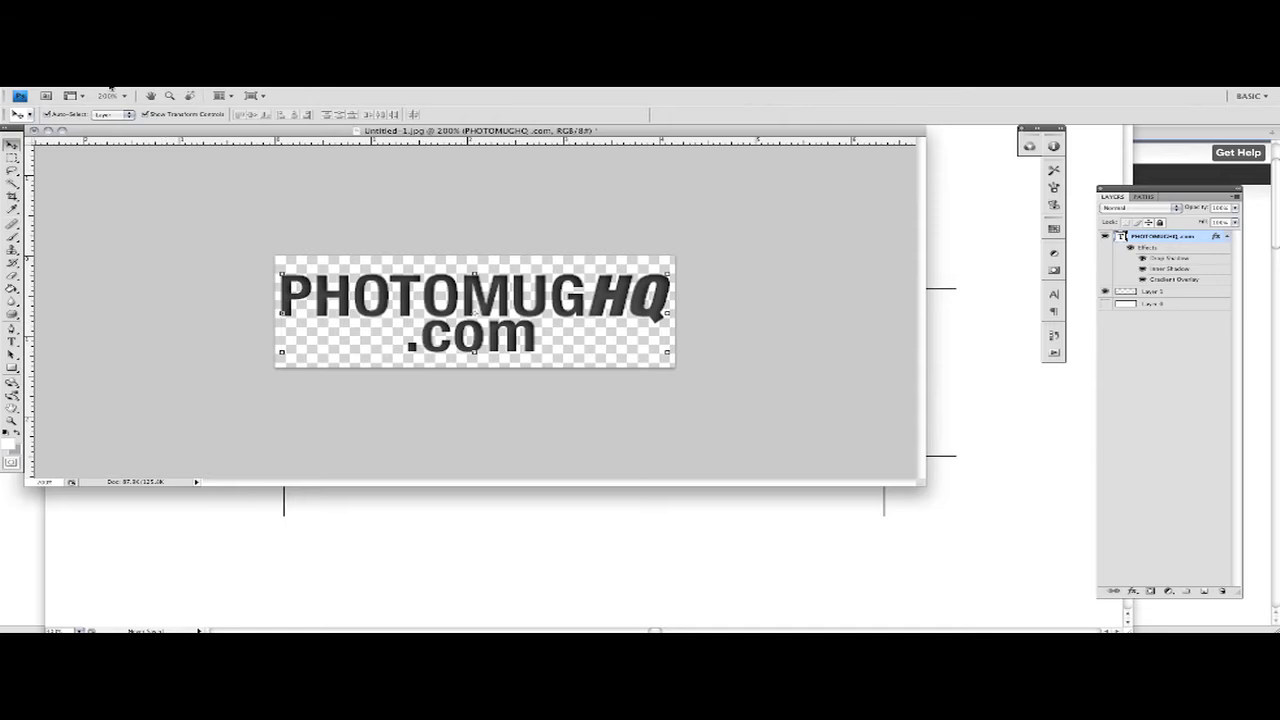
- Start a Save for Web & Devices export of the logo and set its format to PNG-24 with transparency
{"action": "left_click", "coordinate": [111, 87]}
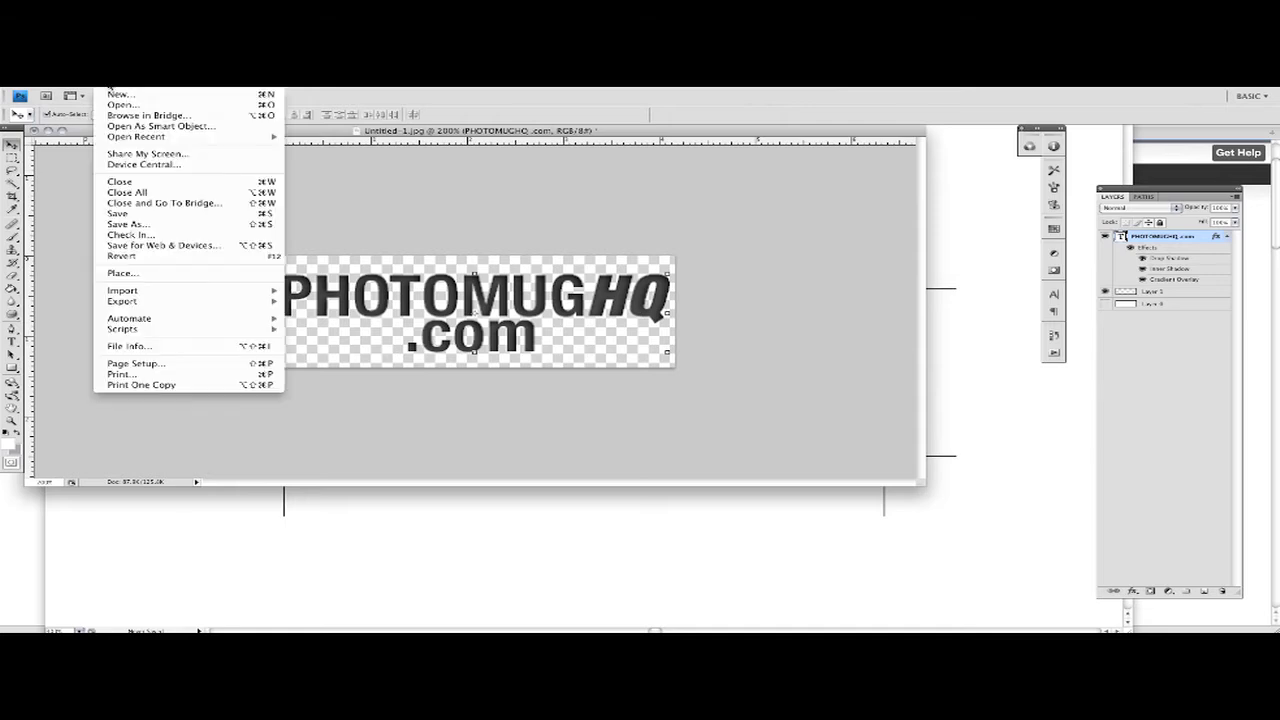
{"action": "left_click", "coordinate": [159, 246]}
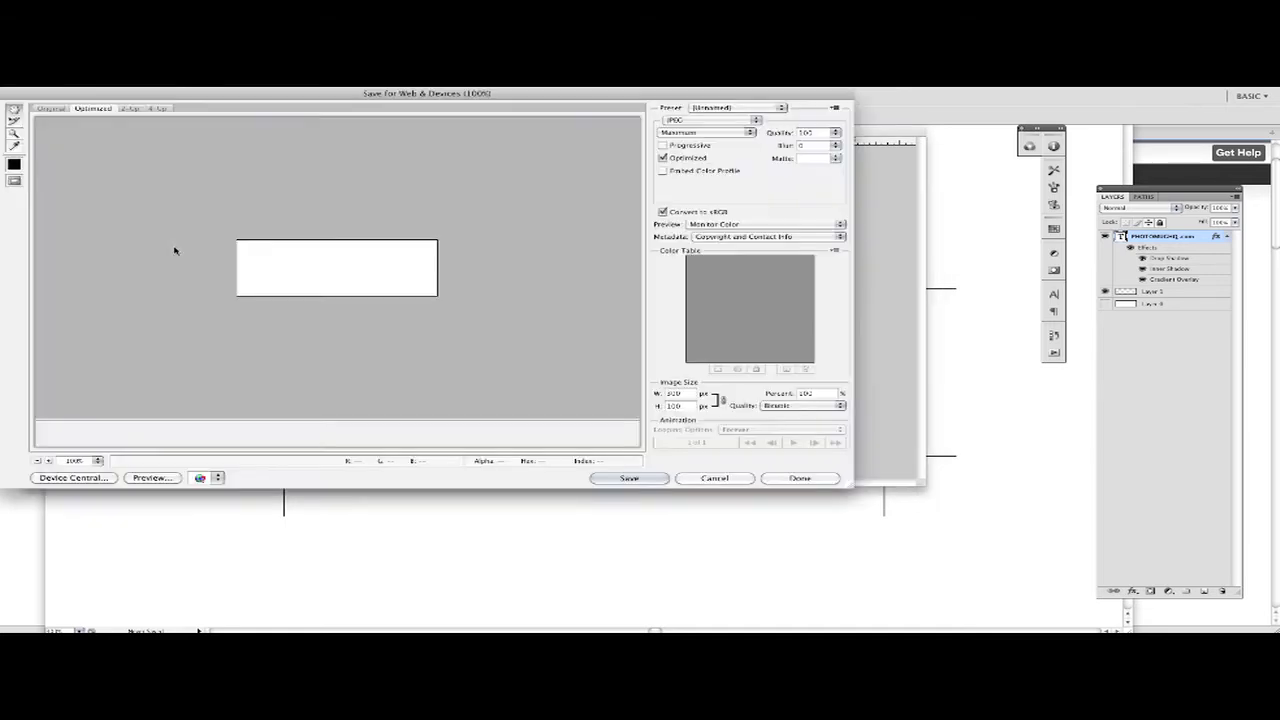
{"action": "left_click", "coordinate": [676, 123]}
{"action": "left_click", "coordinate": [678, 139]}
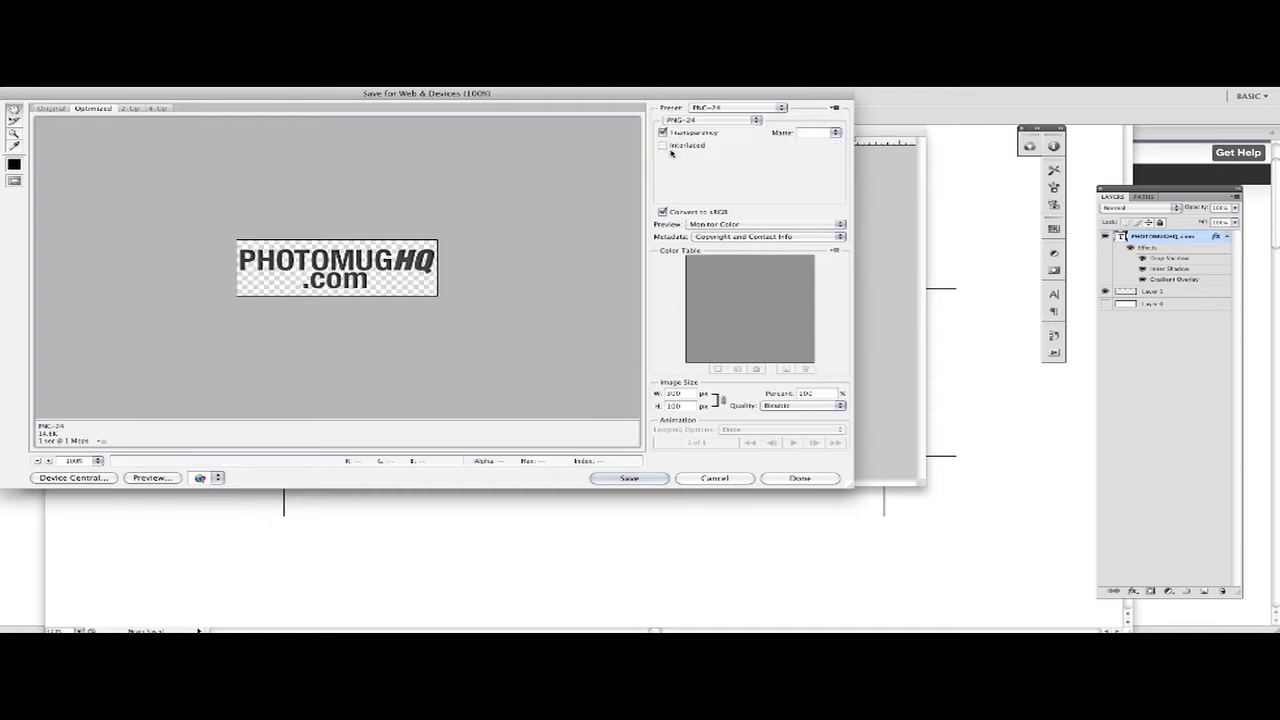
{"action": "left_click", "coordinate": [464, 259], "text": "super"}
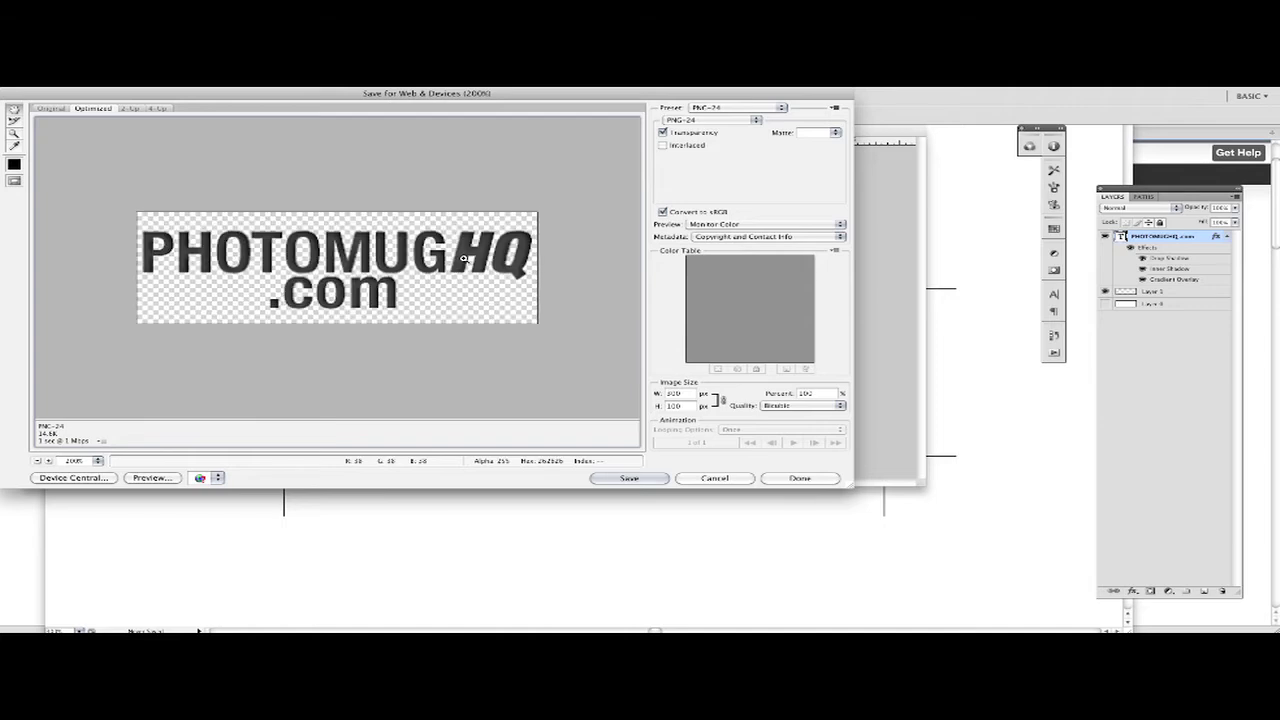
- Compare the logo export preview in PNG-8 and JPEG, and return the format to PNG-24
{"action": "left_click", "coordinate": [684, 121]}
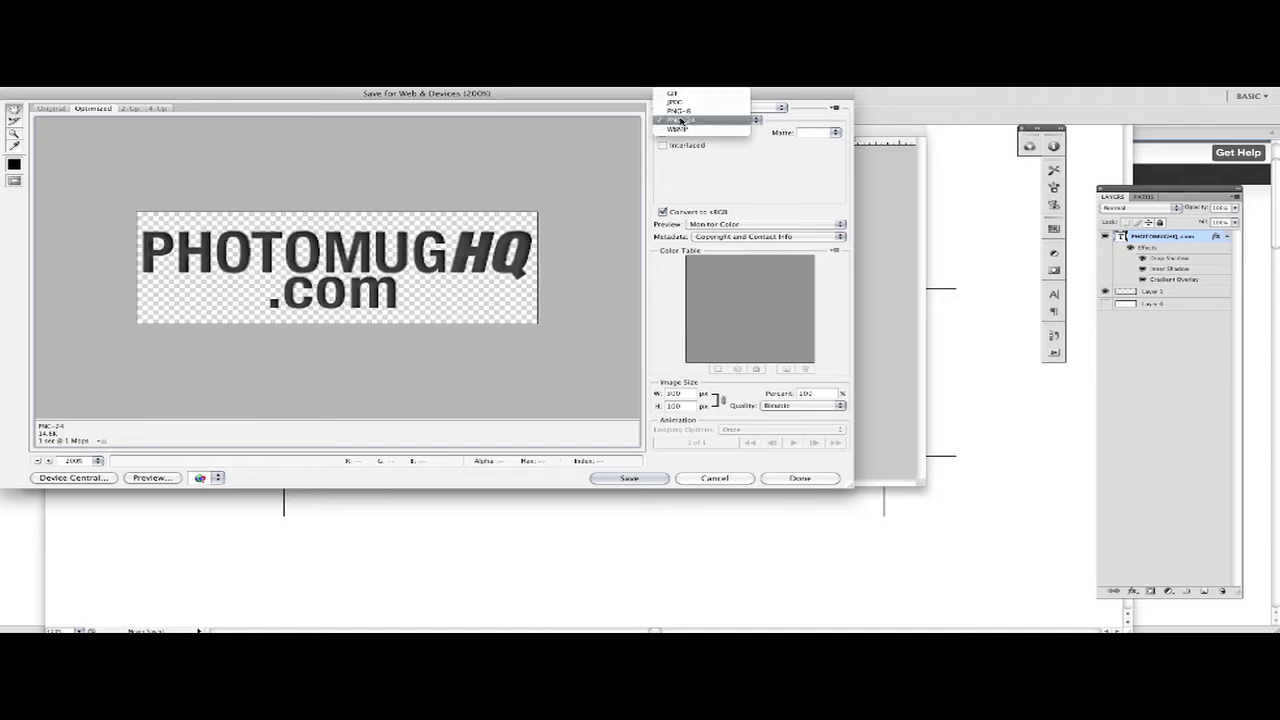
{"action": "left_click", "coordinate": [680, 111]}
{"action": "left_click", "coordinate": [684, 121]}
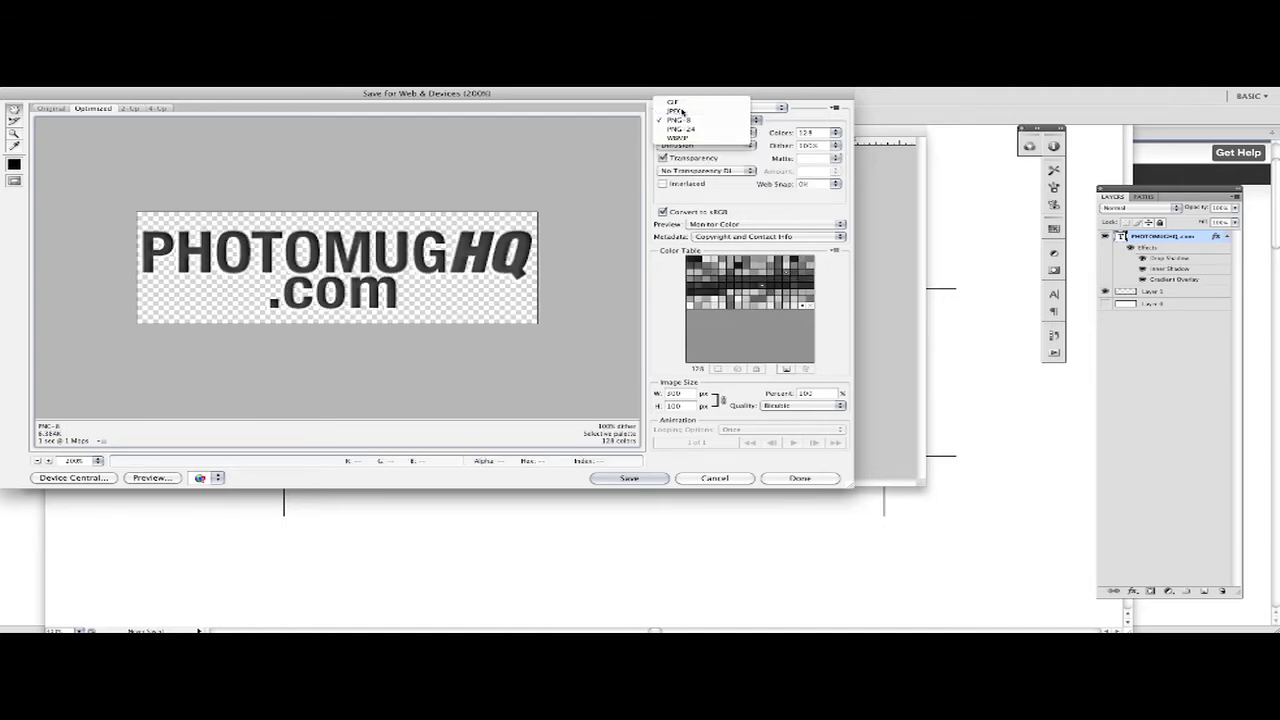
{"action": "left_click", "coordinate": [680, 111]}
{"action": "left_click", "coordinate": [449, 228], "text": "super"}
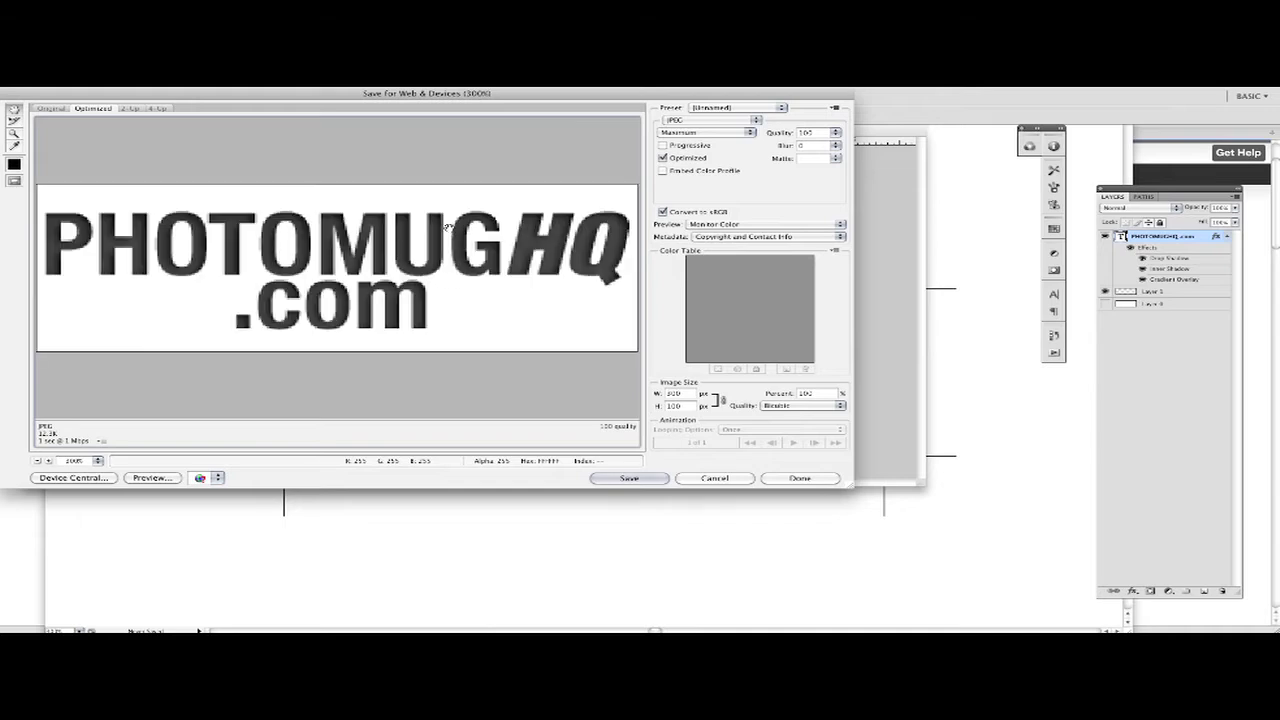
{"action": "left_click", "coordinate": [680, 121]}
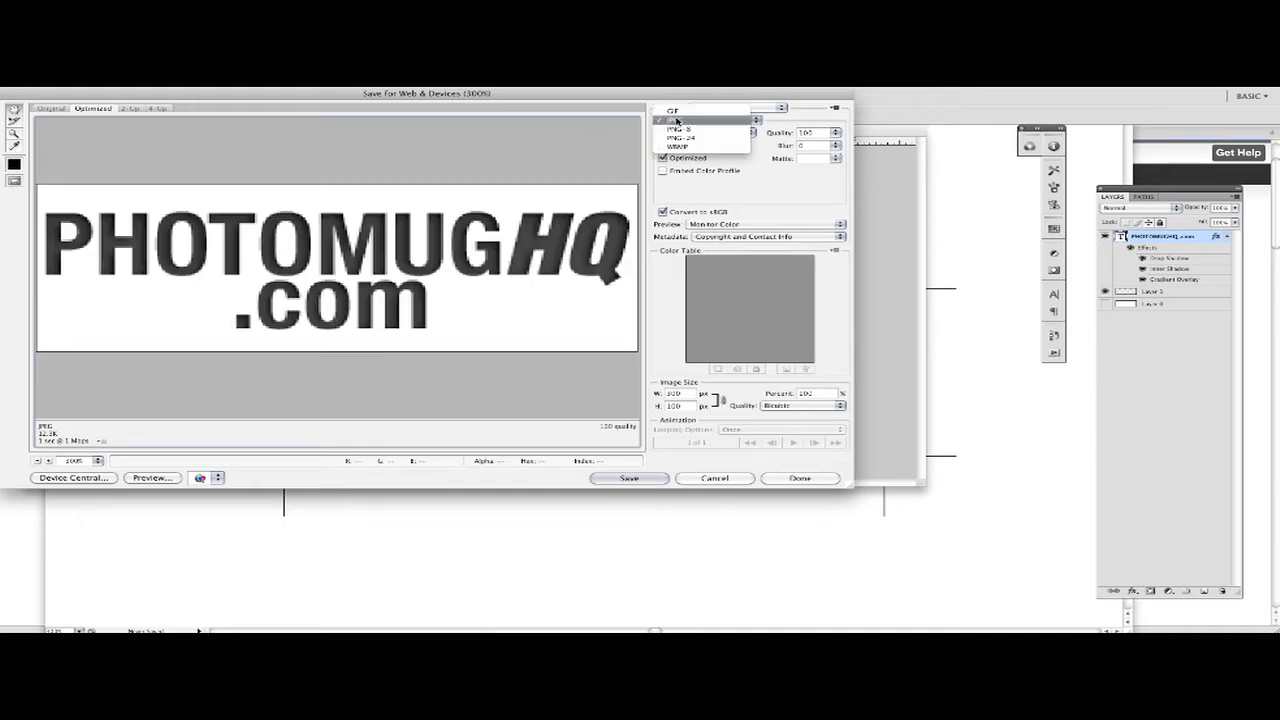
{"action": "left_click", "coordinate": [678, 137]}
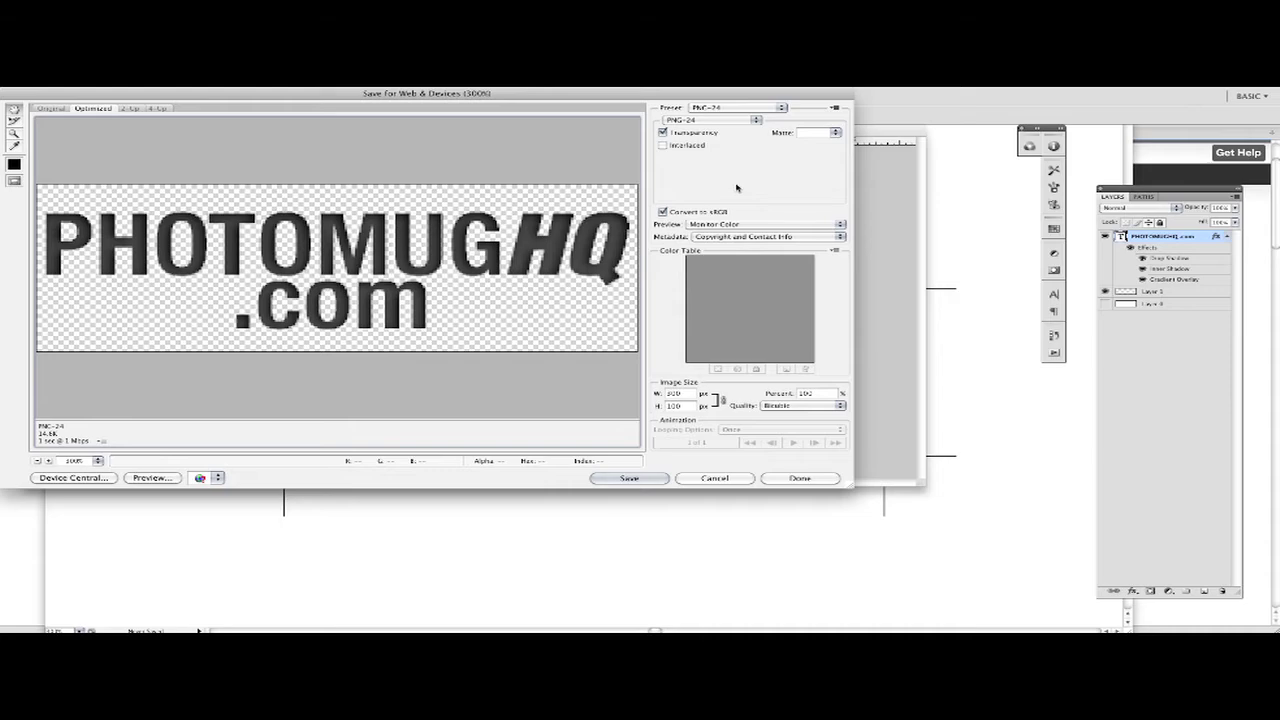
- Save the optimized logo image to the Desktop as pmhq.png
{"action": "left_click", "coordinate": [653, 479]}
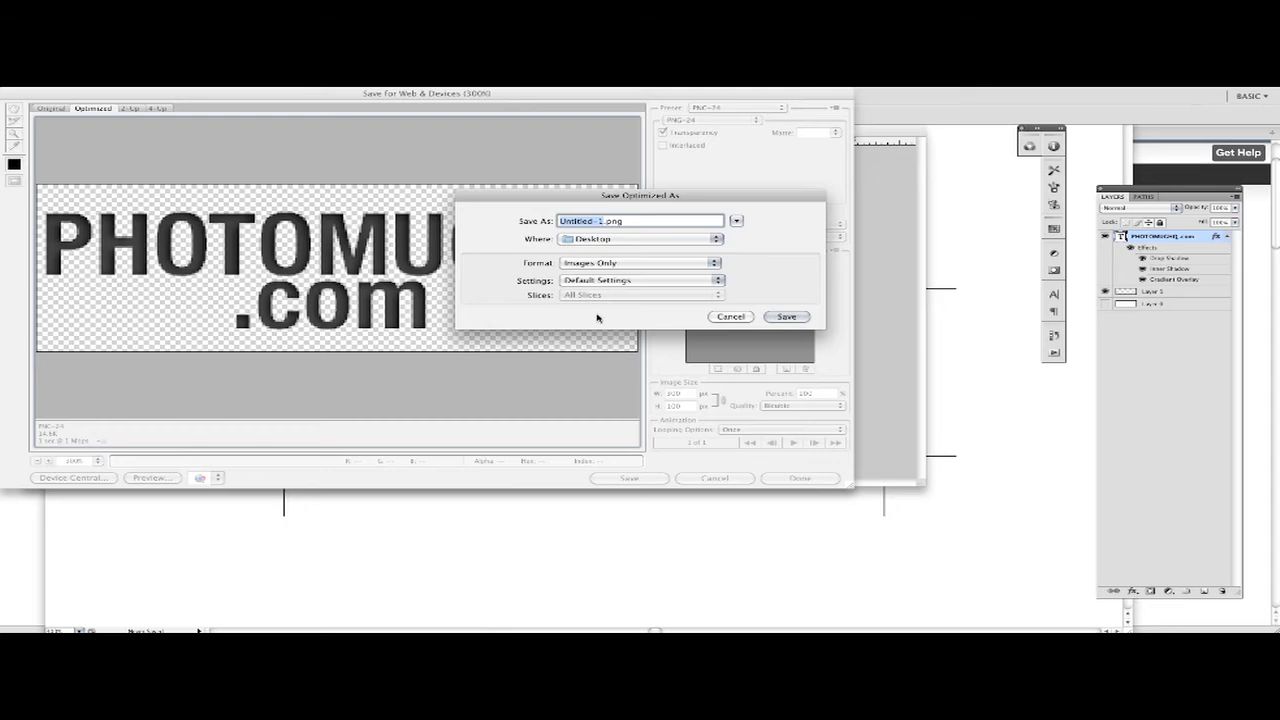
{"action": "type", "text": "pmhq"}
{"action": "left_click", "coordinate": [780, 316]}
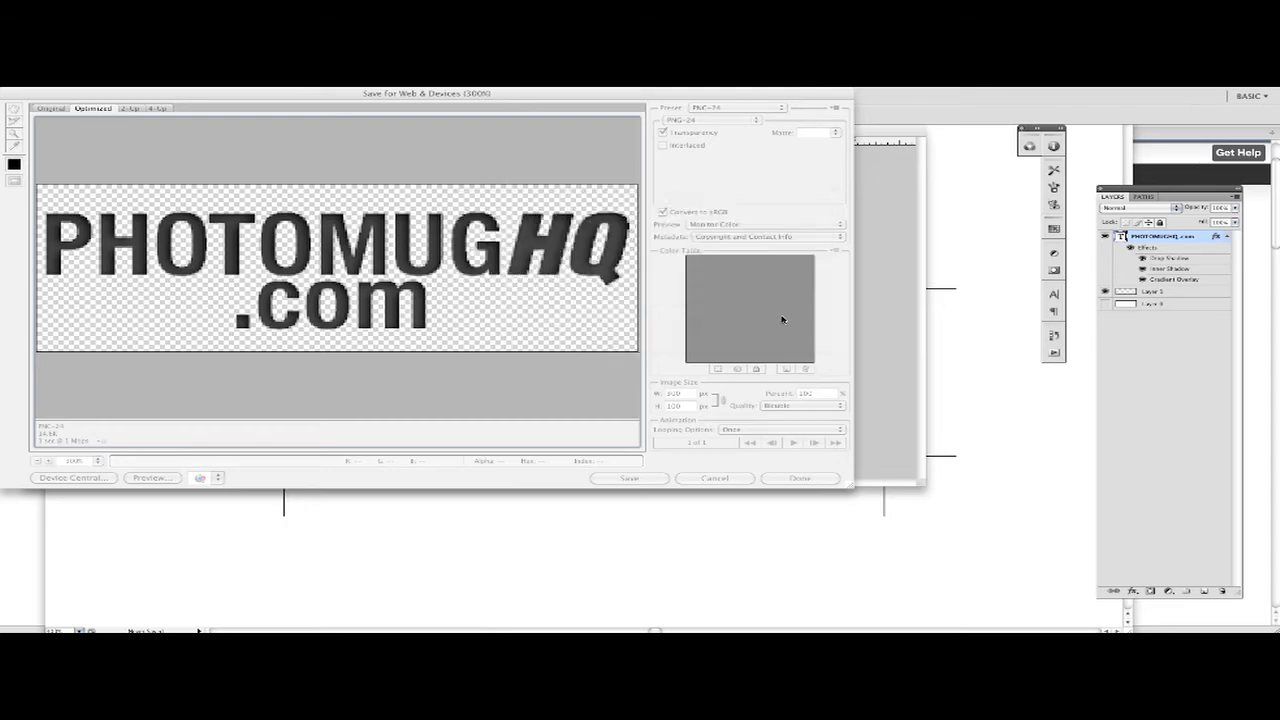
- Switch to Safari and upload pmhq.png from the Desktop as the Custom Photo Mugs store logo
{"action": "left_click", "coordinate": [66, 626]}
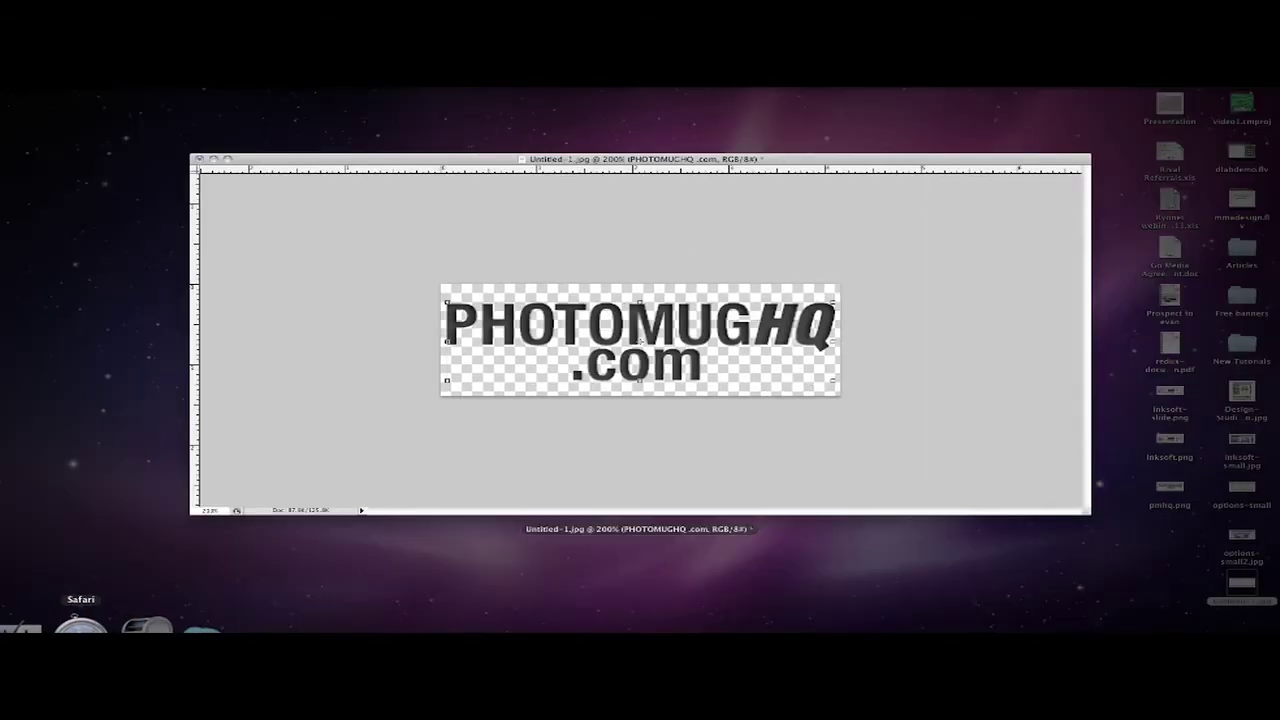
{"action": "key", "text": "Tab"}
{"action": "left_click", "coordinate": [215, 358]}
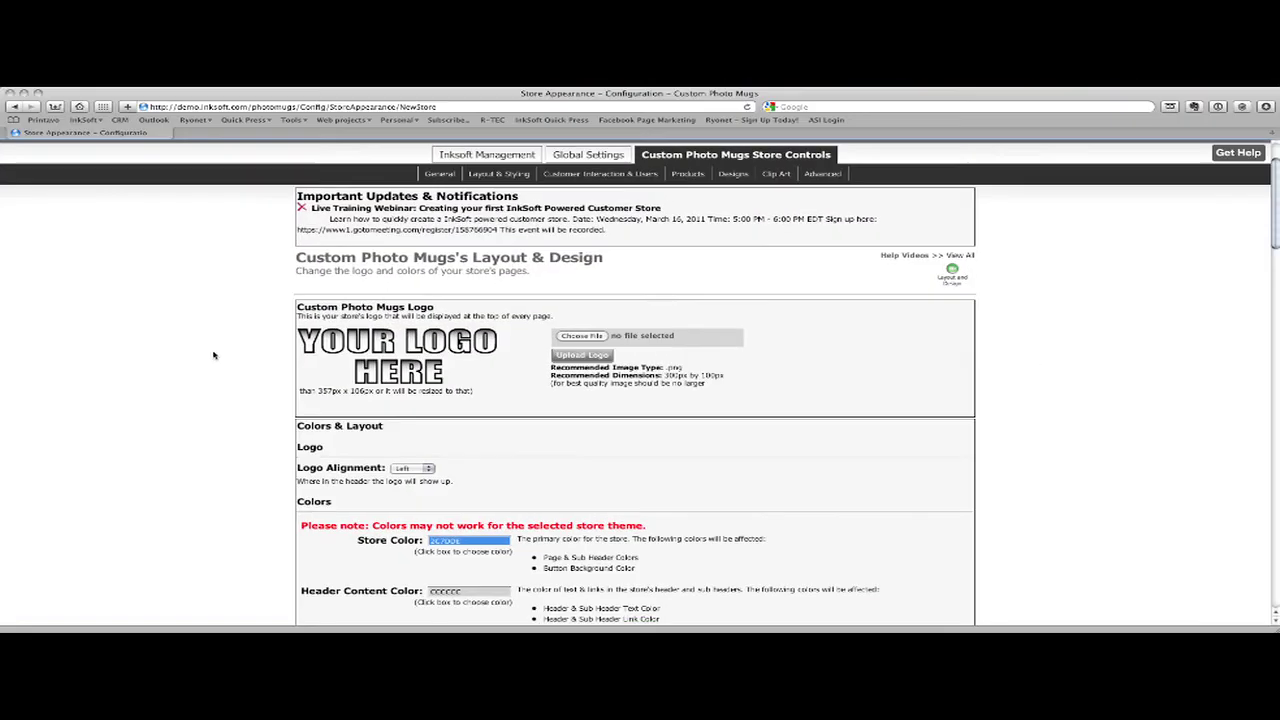
{"action": "left_click", "coordinate": [578, 336]}
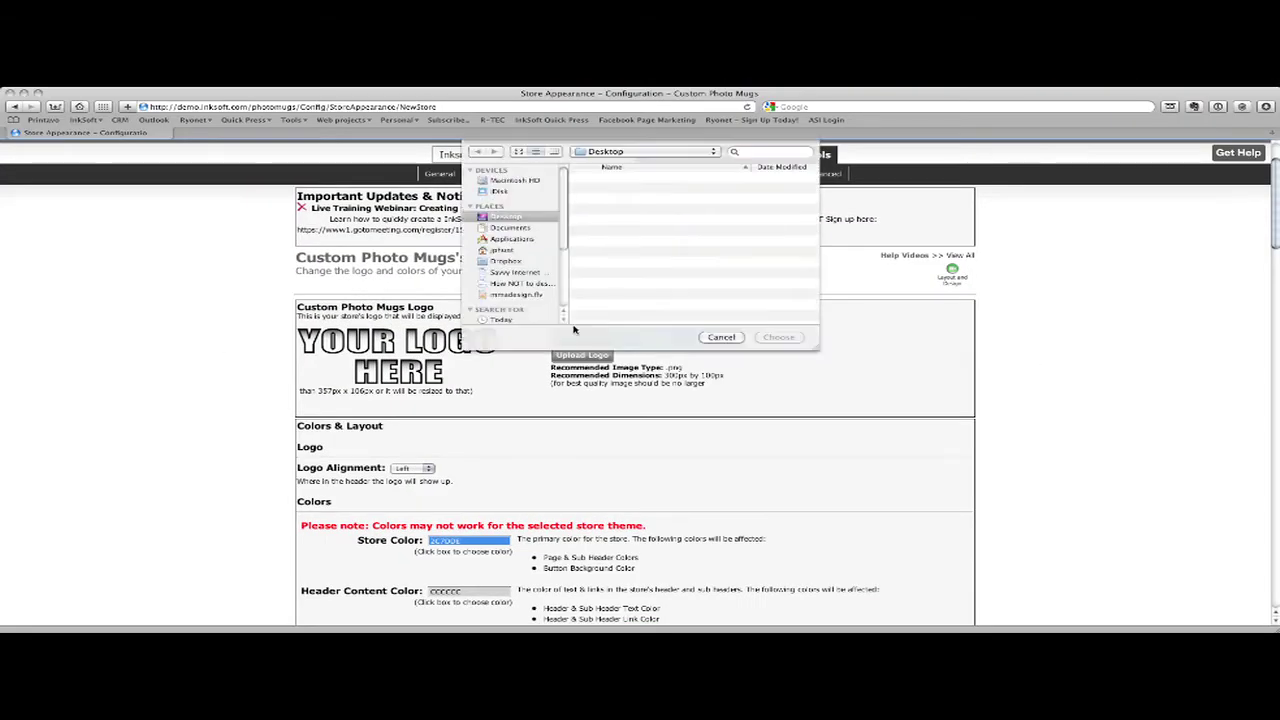
{"action": "scroll", "coordinate": [670, 278], "scroll_direction": "down", "scroll_amount": 3}
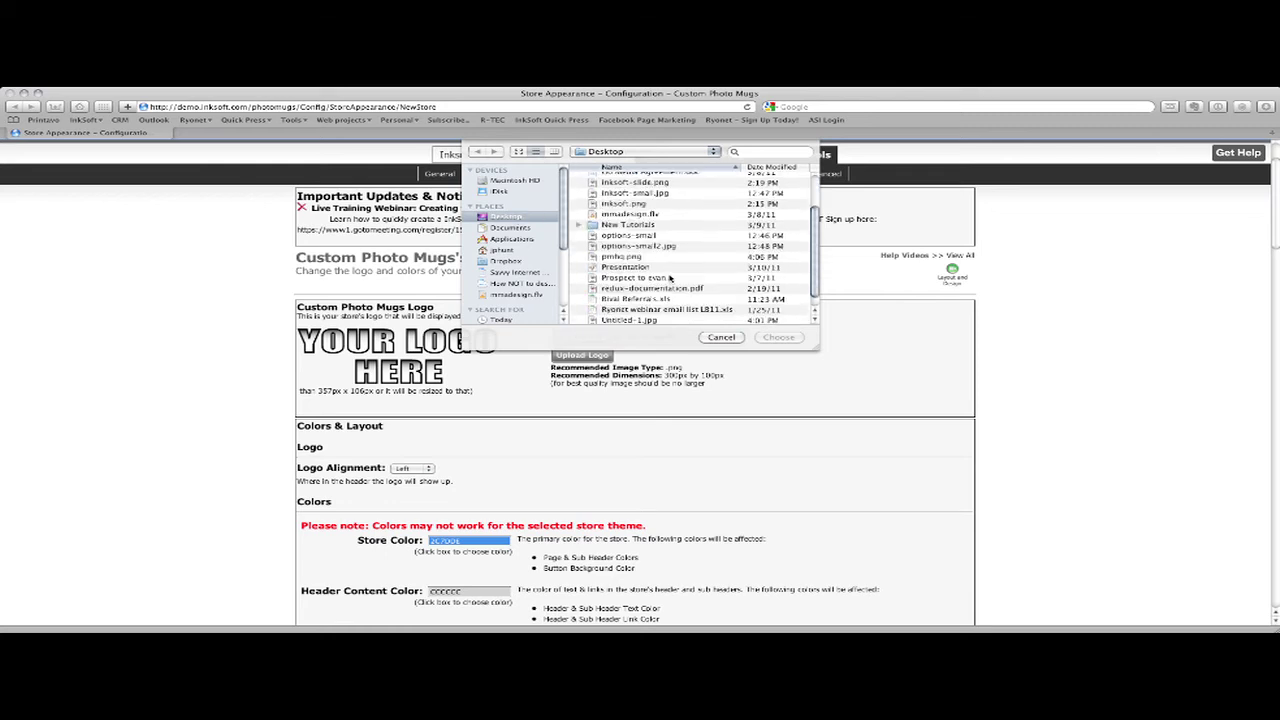
{"action": "double_click", "coordinate": [637, 258]}
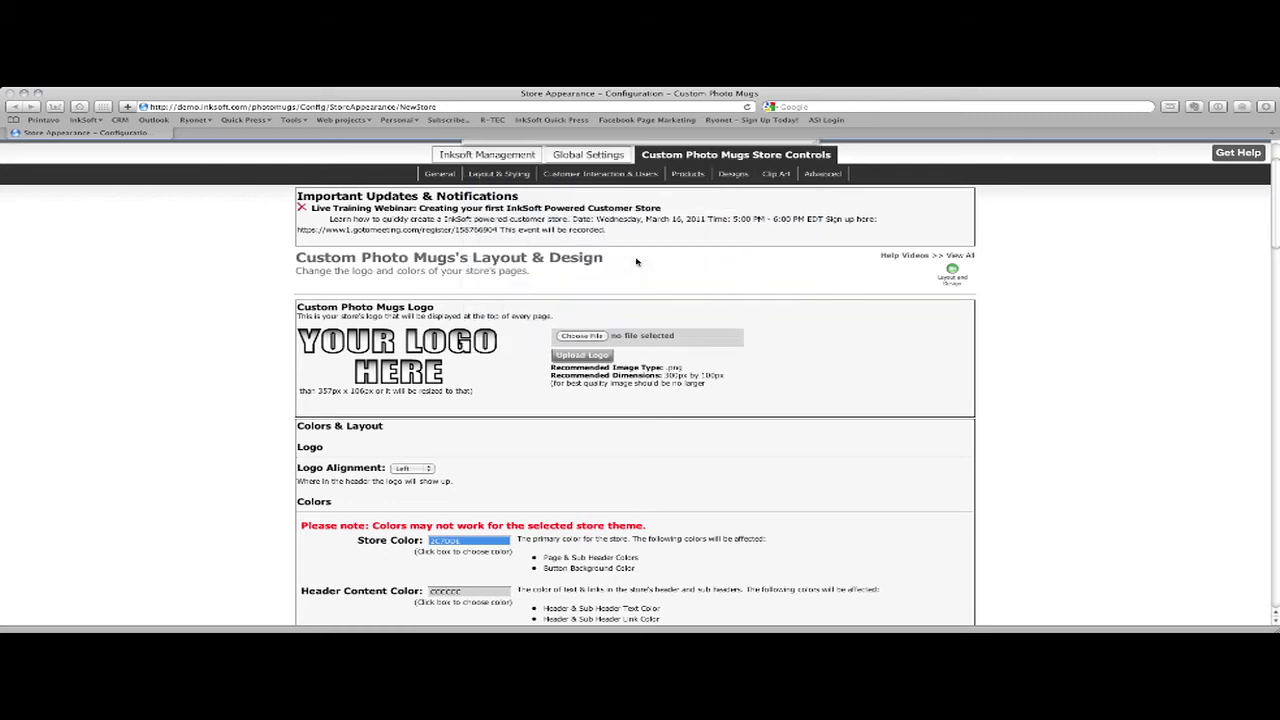
{"action": "left_click", "coordinate": [582, 357]}
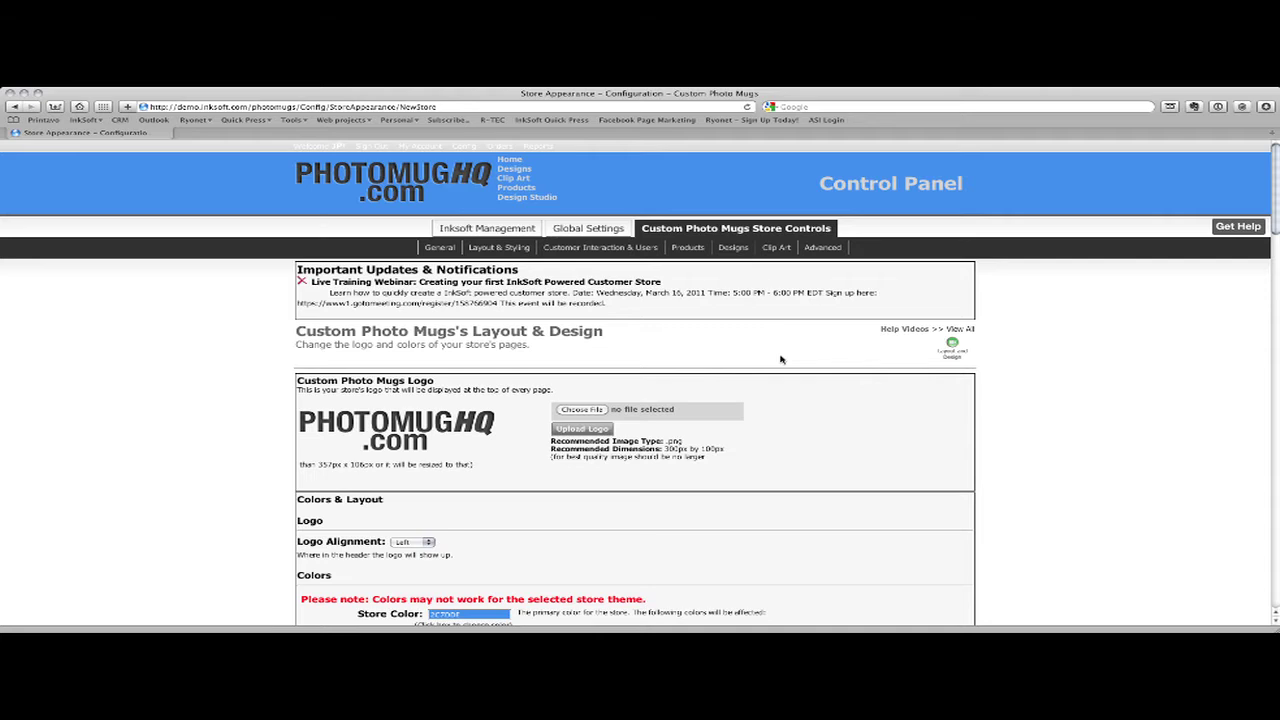
- Set the store's logo alignment to Center
{"action": "scroll", "coordinate": [462, 416], "scroll_direction": "down", "scroll_amount": 2}
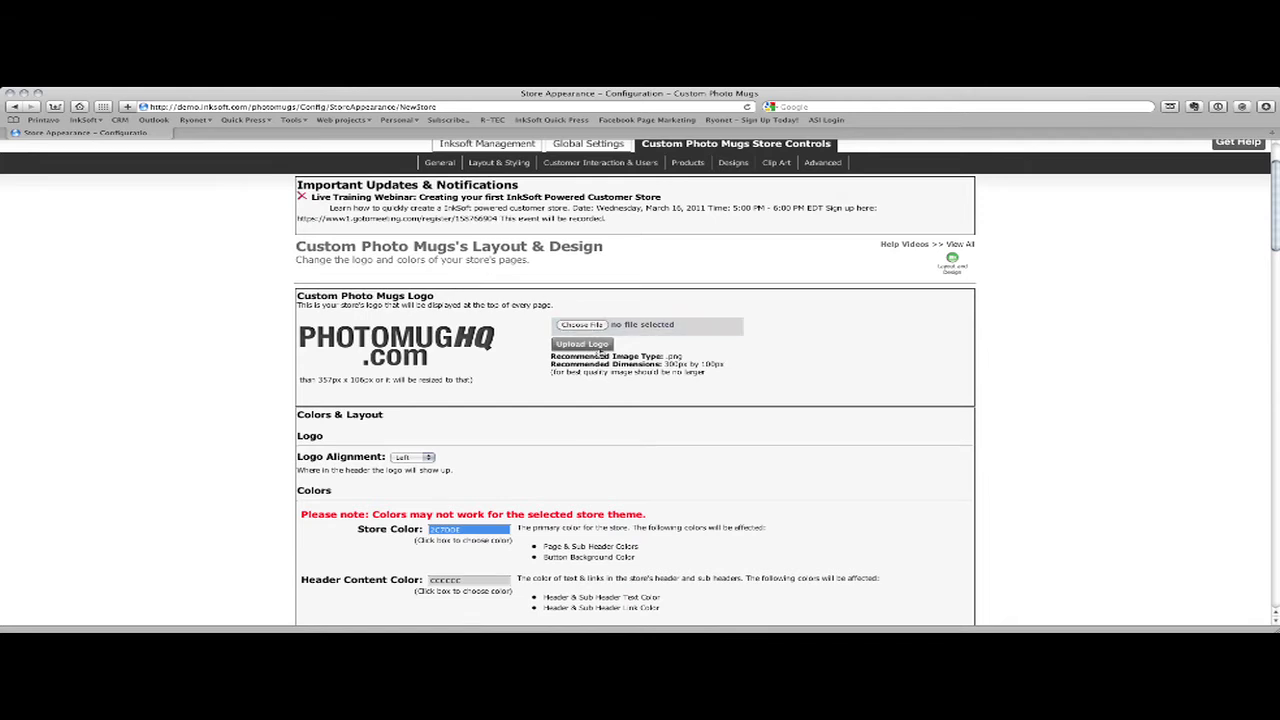
{"action": "scroll", "coordinate": [601, 355], "scroll_direction": "down", "scroll_amount": 2}
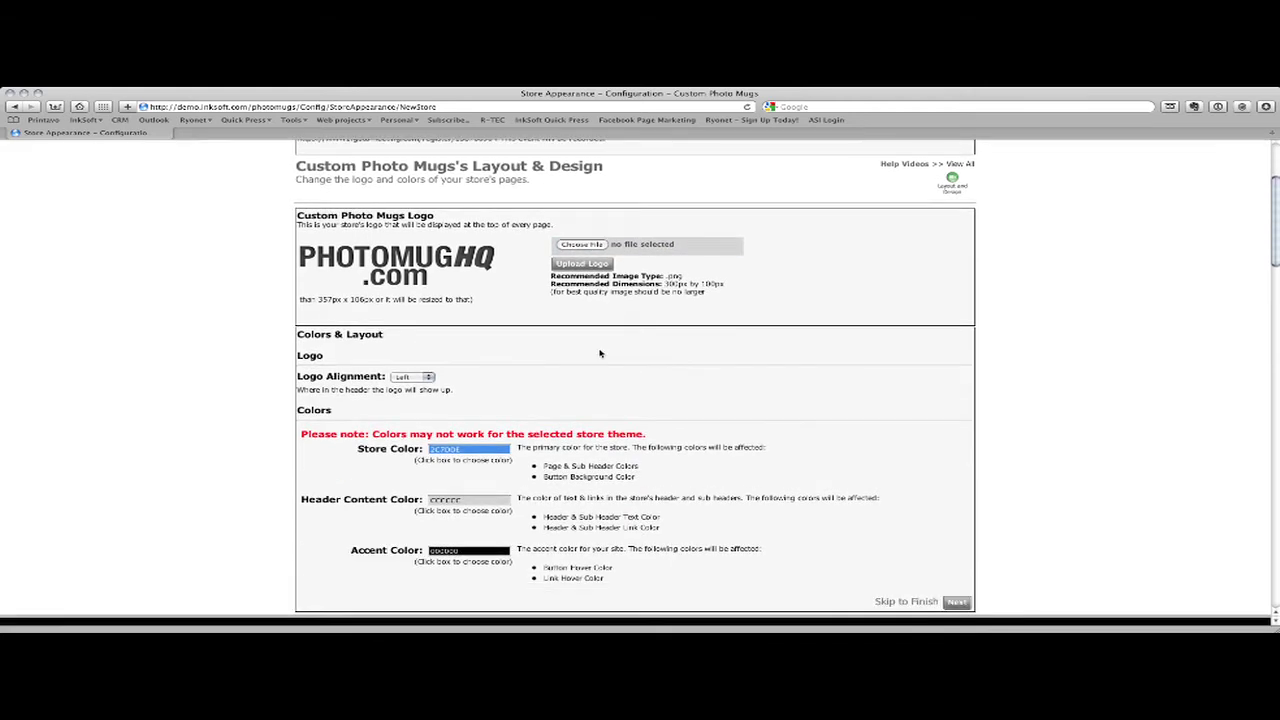
{"action": "left_click", "coordinate": [408, 377]}
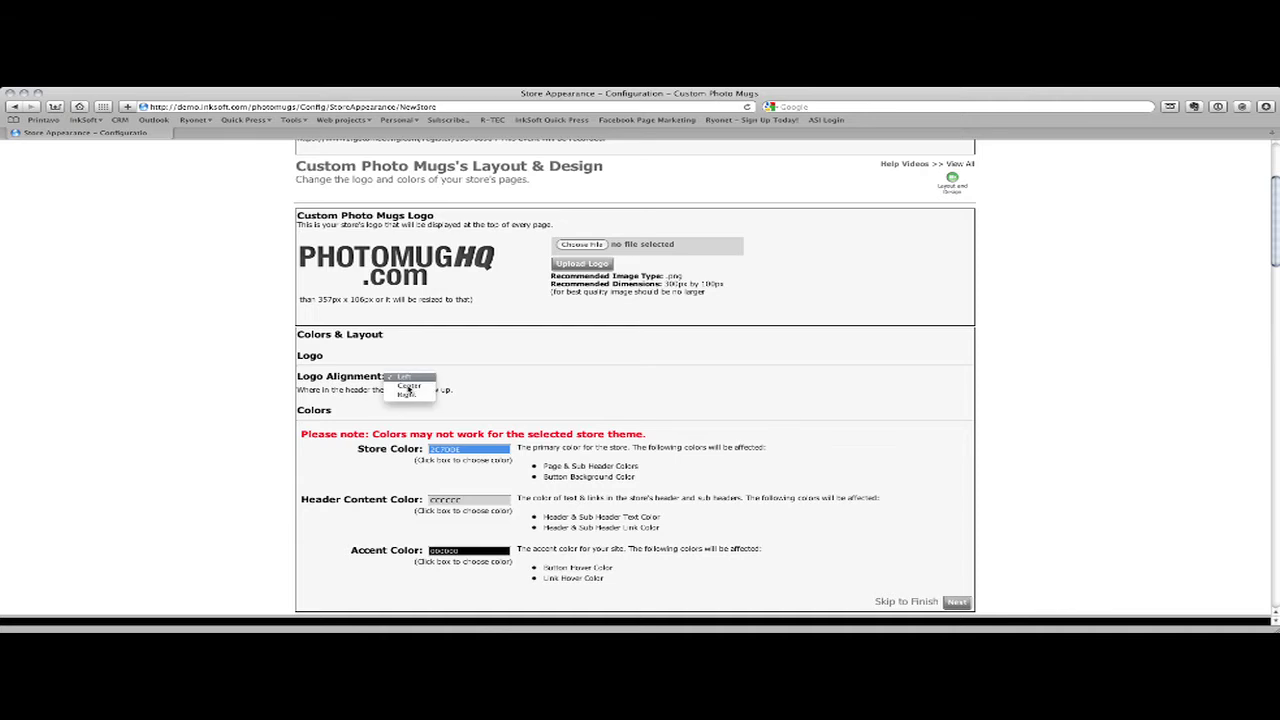
{"action": "left_click", "coordinate": [408, 388]}
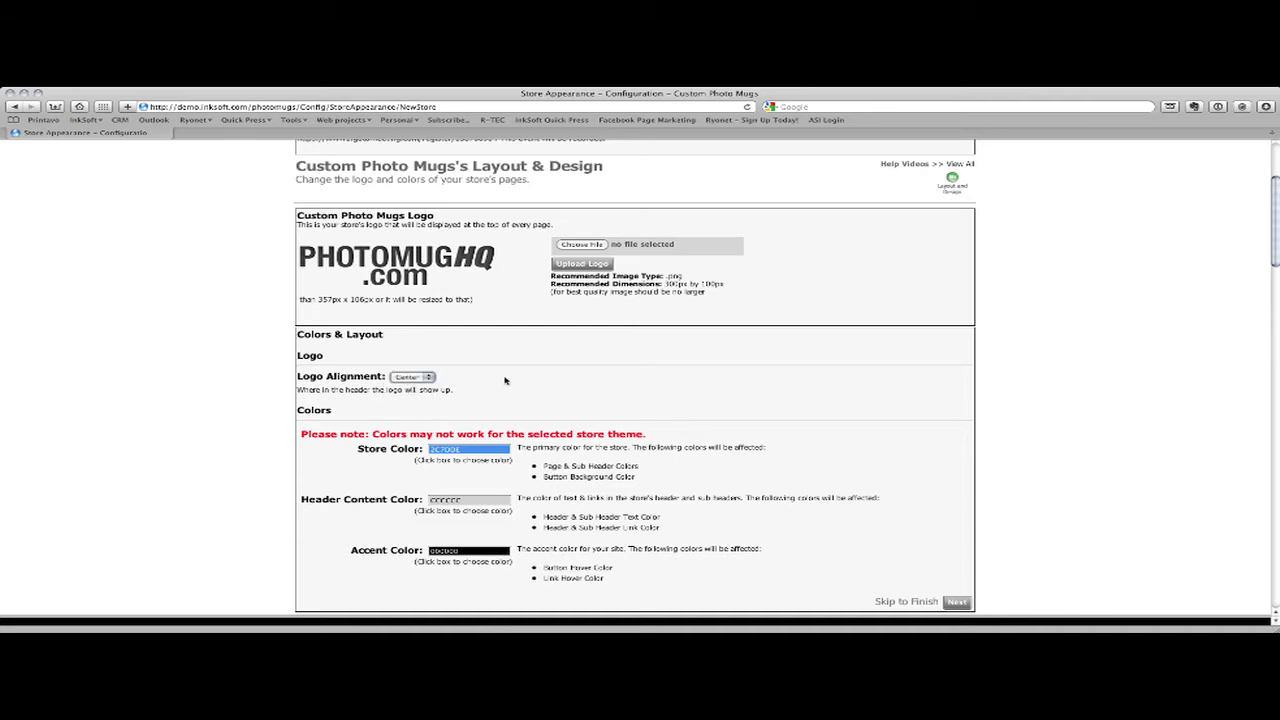
- Change the store color to a deeper royal blue and darken its shade slightly
{"action": "scroll", "coordinate": [489, 371], "scroll_direction": "down", "scroll_amount": 1}
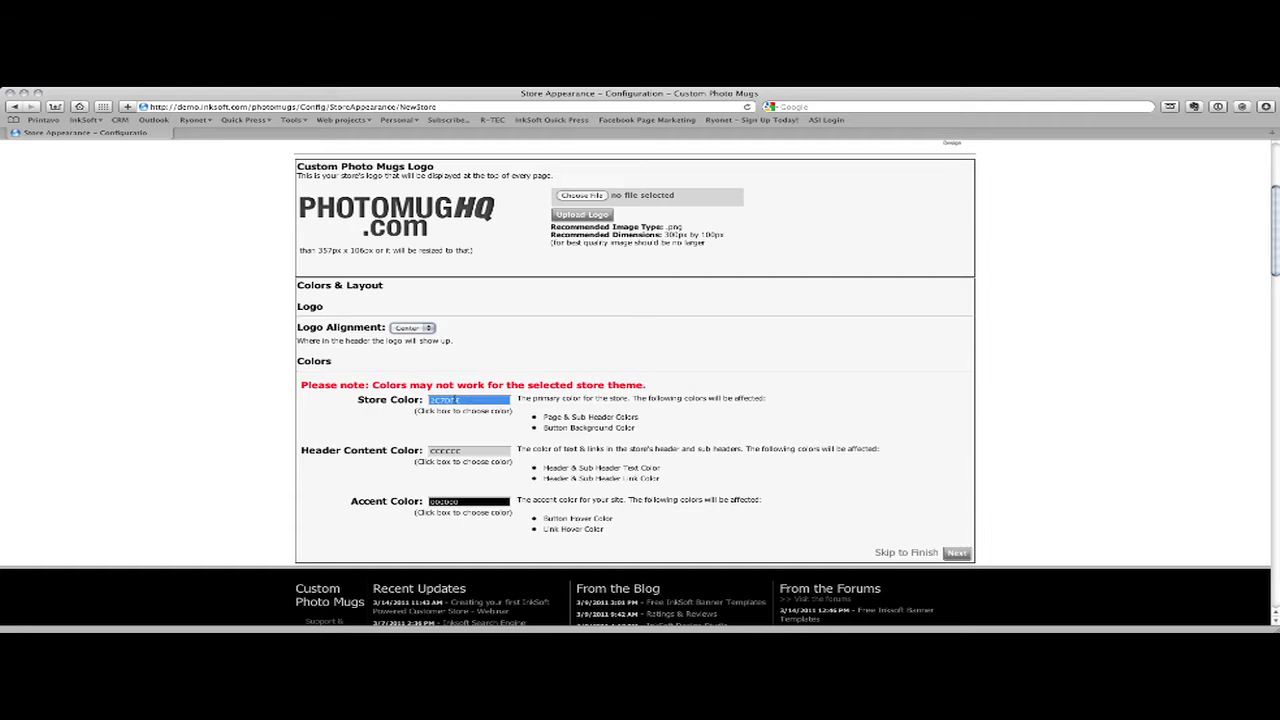
{"action": "left_click", "coordinate": [474, 401]}
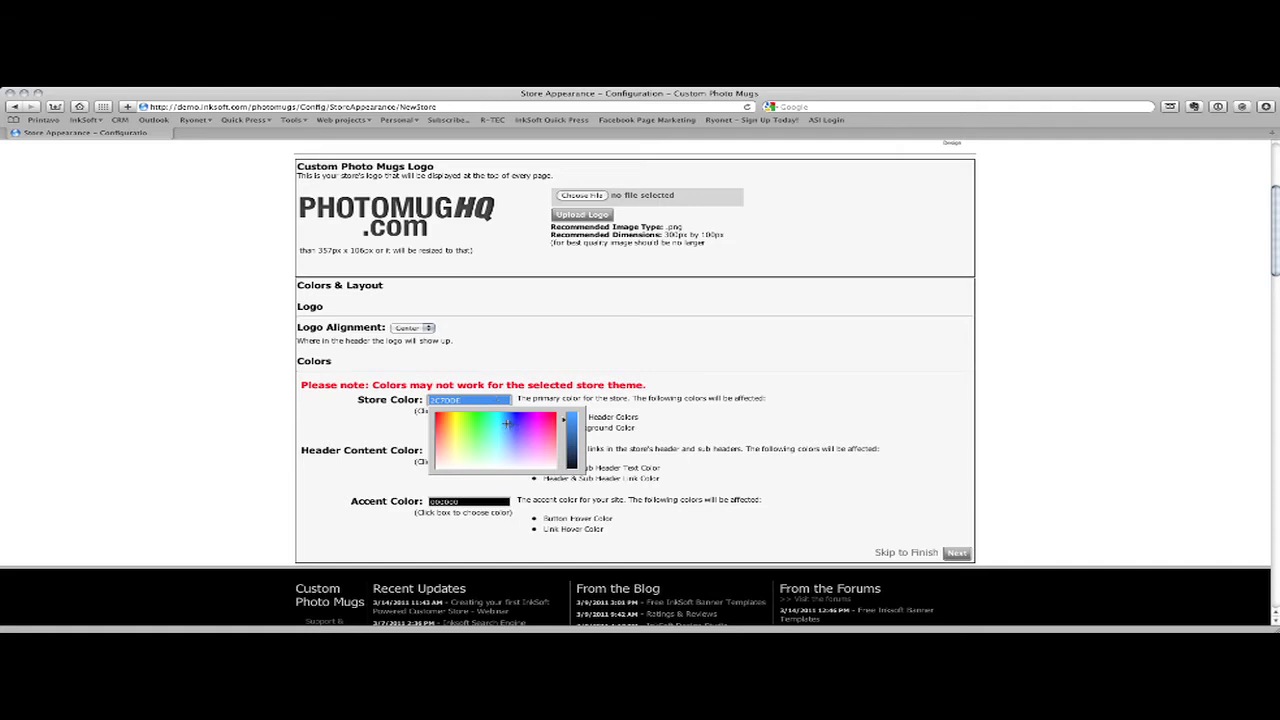
{"action": "left_click", "coordinate": [490, 420]}
{"action": "left_click_drag", "start_coordinate": [482, 425], "coordinate": [563, 410]}
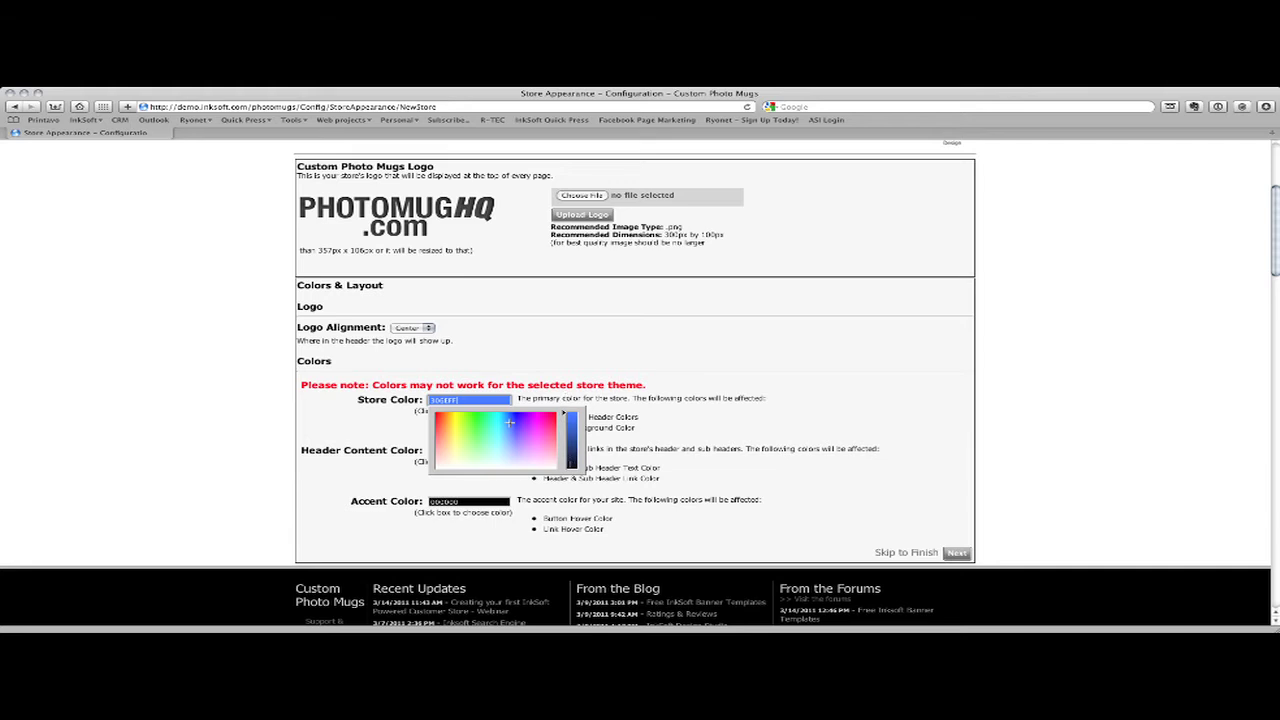
{"action": "left_click_drag", "start_coordinate": [563, 412], "coordinate": [564, 420]}
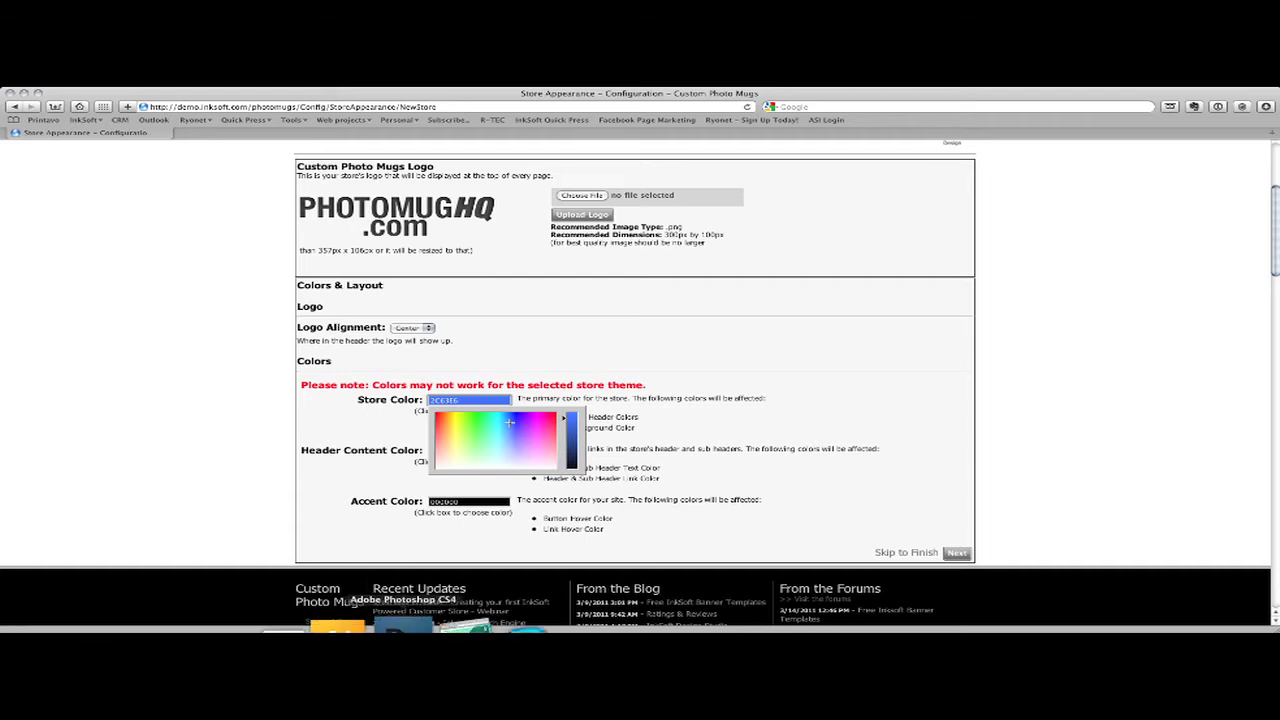
- Switch to Photoshop, sample the dark gray of the logo lettering and copy its hex code 303030
{"action": "left_click", "coordinate": [403, 628]}
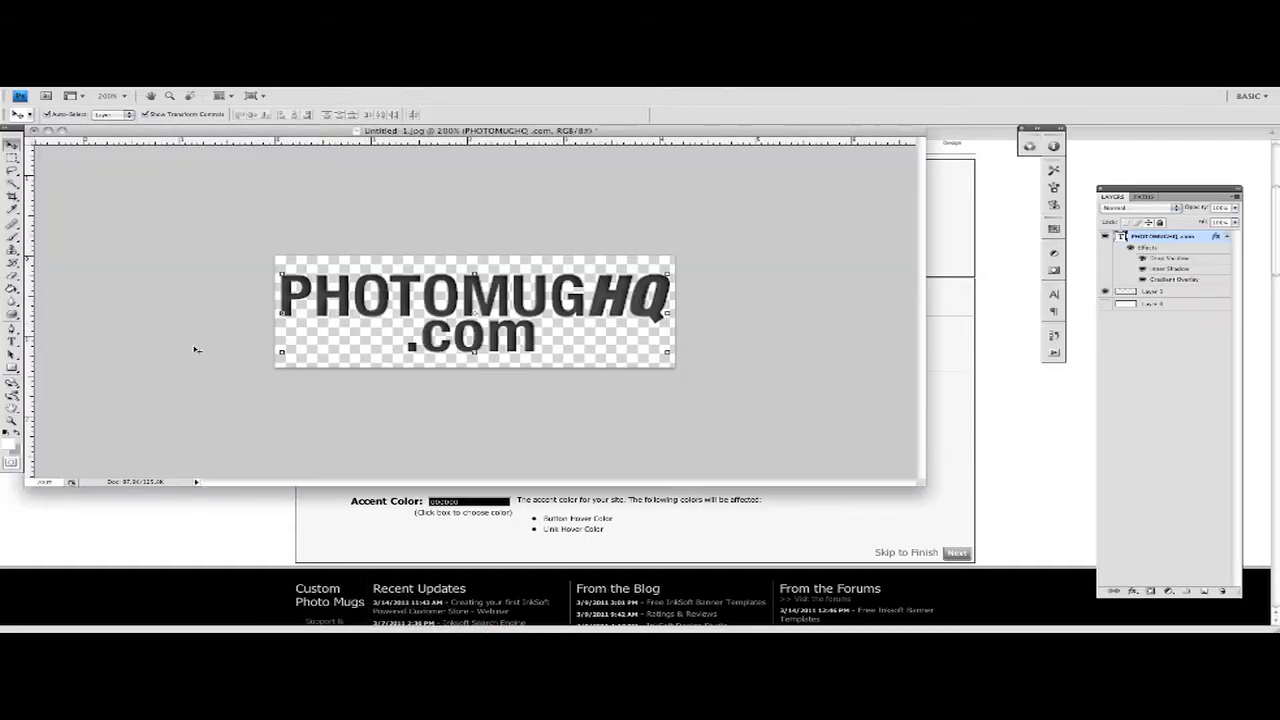
{"action": "left_click", "coordinate": [12, 208]}
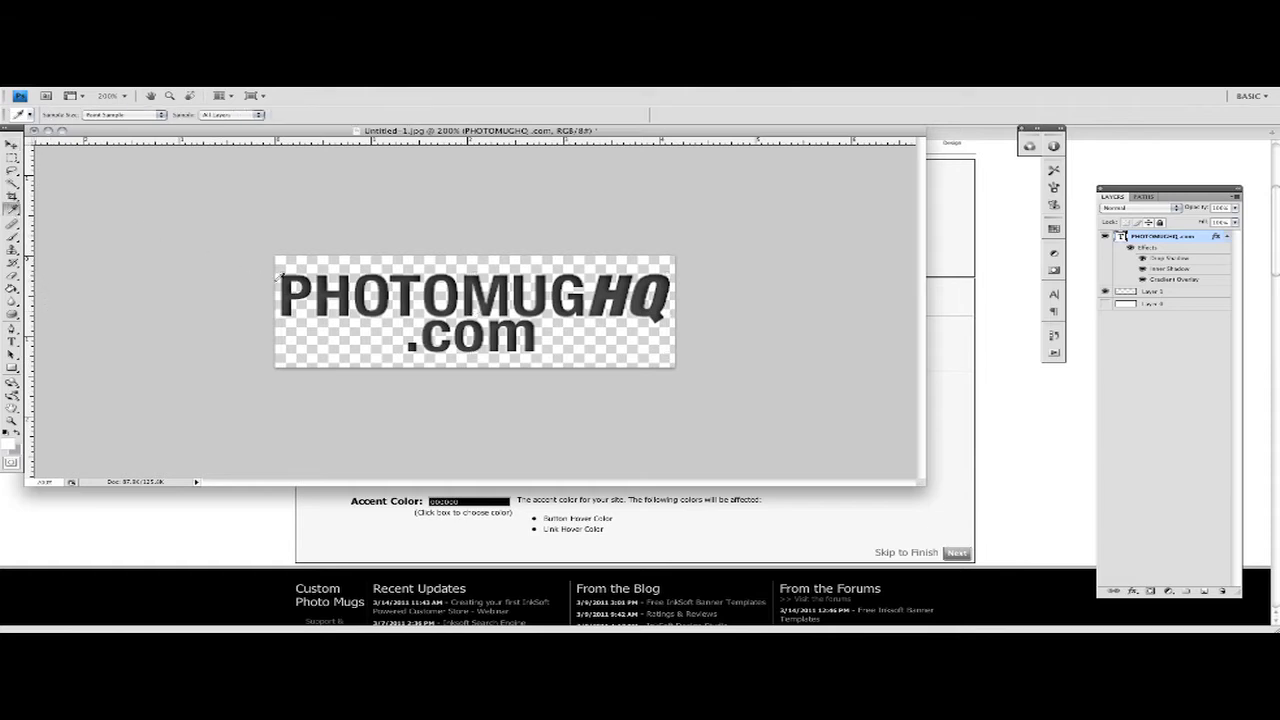
{"action": "left_click", "coordinate": [322, 287]}
{"action": "left_click", "coordinate": [8, 443]}
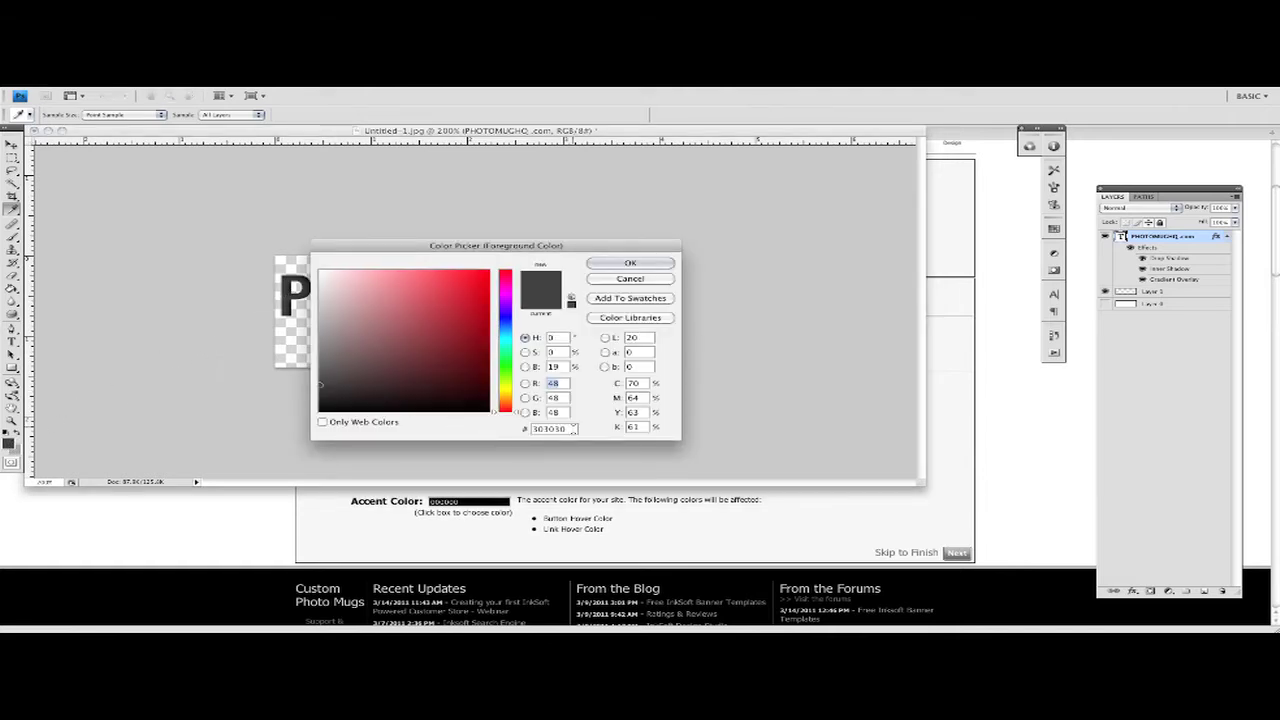
{"action": "left_click_drag", "start_coordinate": [572, 429], "coordinate": [529, 429]}
{"action": "key", "text": "super+c"}
- Switch back to Safari, set the Store Color to the copied 303030 and continue to the product configuration
{"action": "left_click", "coordinate": [980, 408]}
{"action": "left_click", "coordinate": [694, 433]}
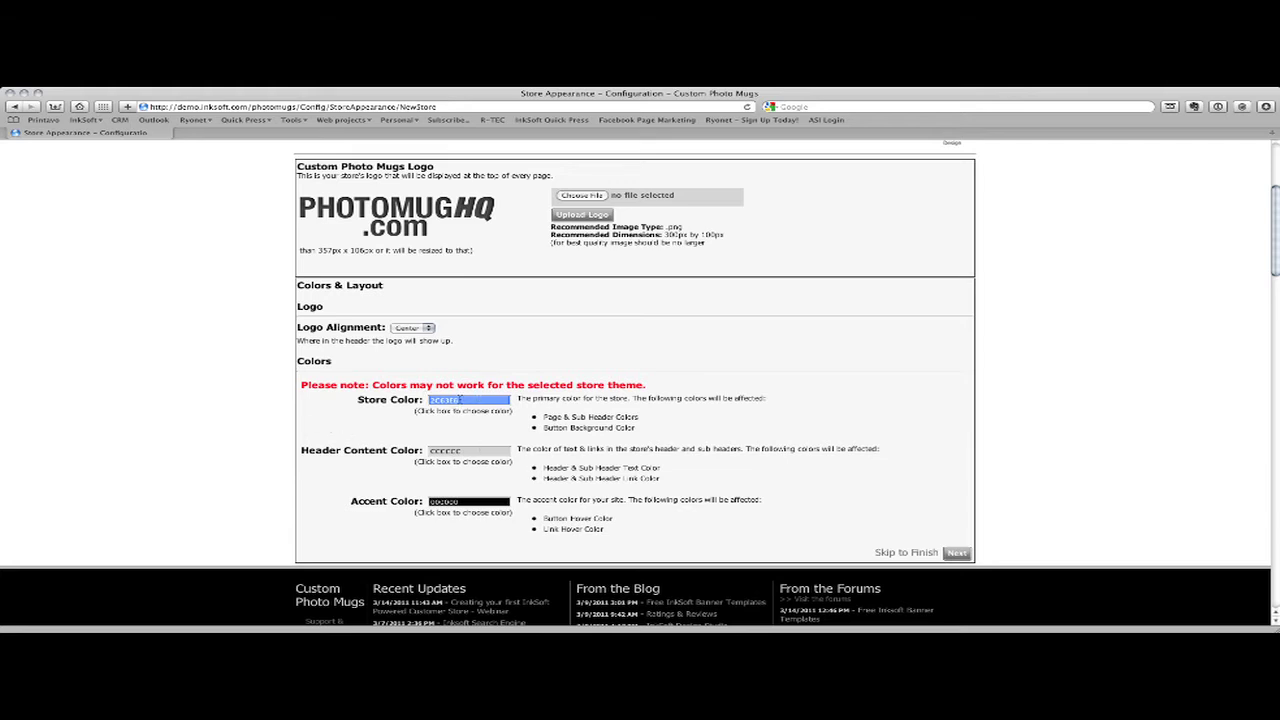
{"action": "left_click", "coordinate": [464, 400]}
{"action": "left_click_drag", "start_coordinate": [464, 400], "coordinate": [420, 400]}
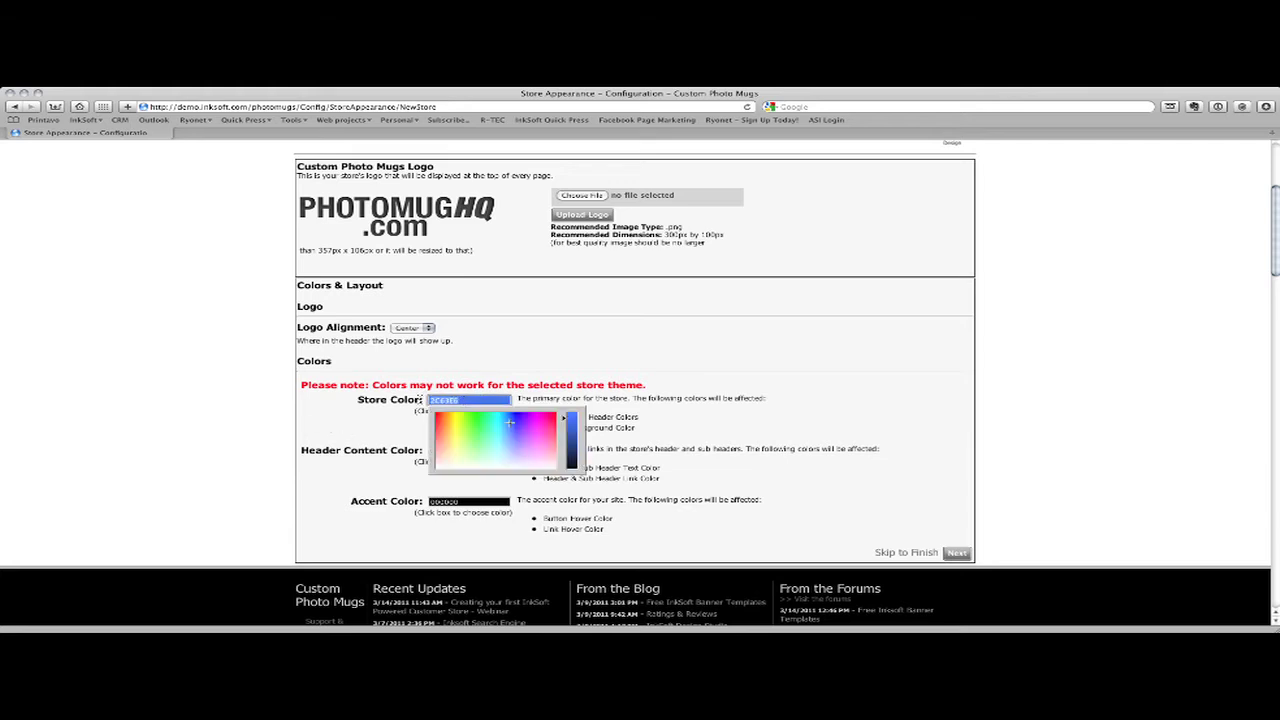
{"action": "key", "text": "super+v"}
{"action": "left_click", "coordinate": [690, 396]}
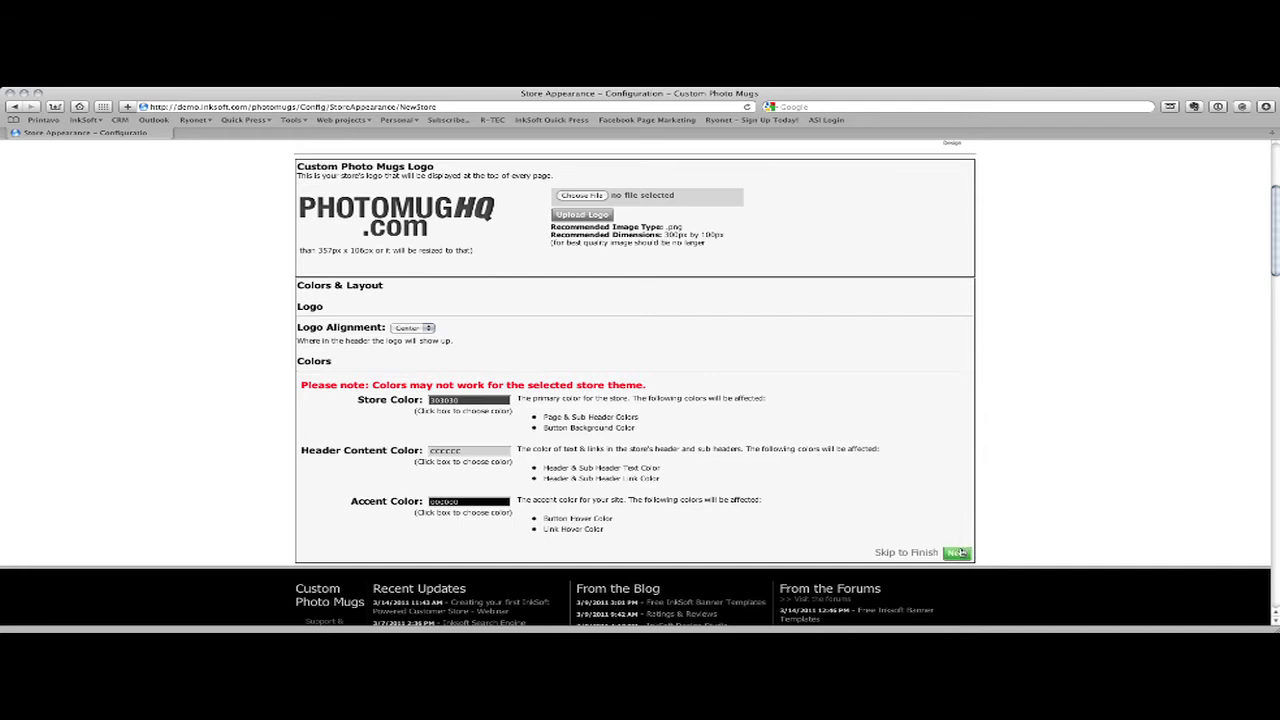
{"action": "left_click", "coordinate": [958, 553]}
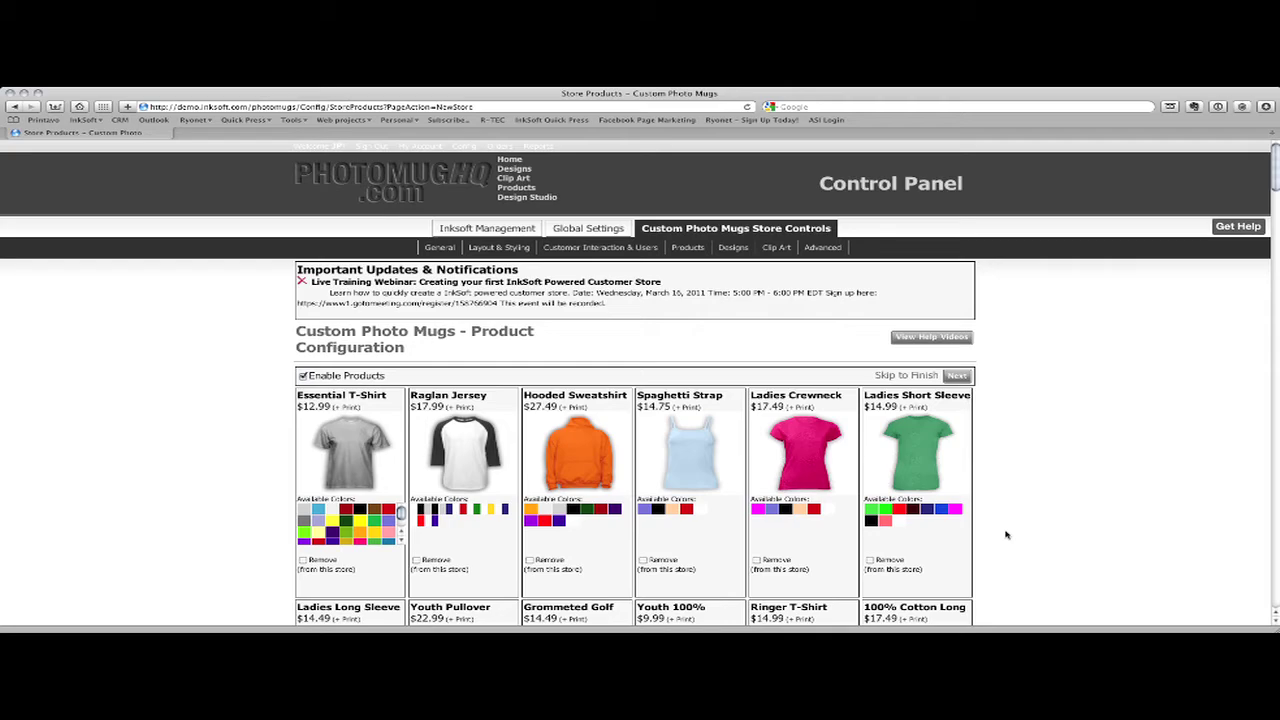
- Review the store's product list, disable products for the Custom Photo Mugs store, and save and confirm the changes
{"action": "scroll", "coordinate": [741, 386], "scroll_direction": "down", "scroll_amount": 10}
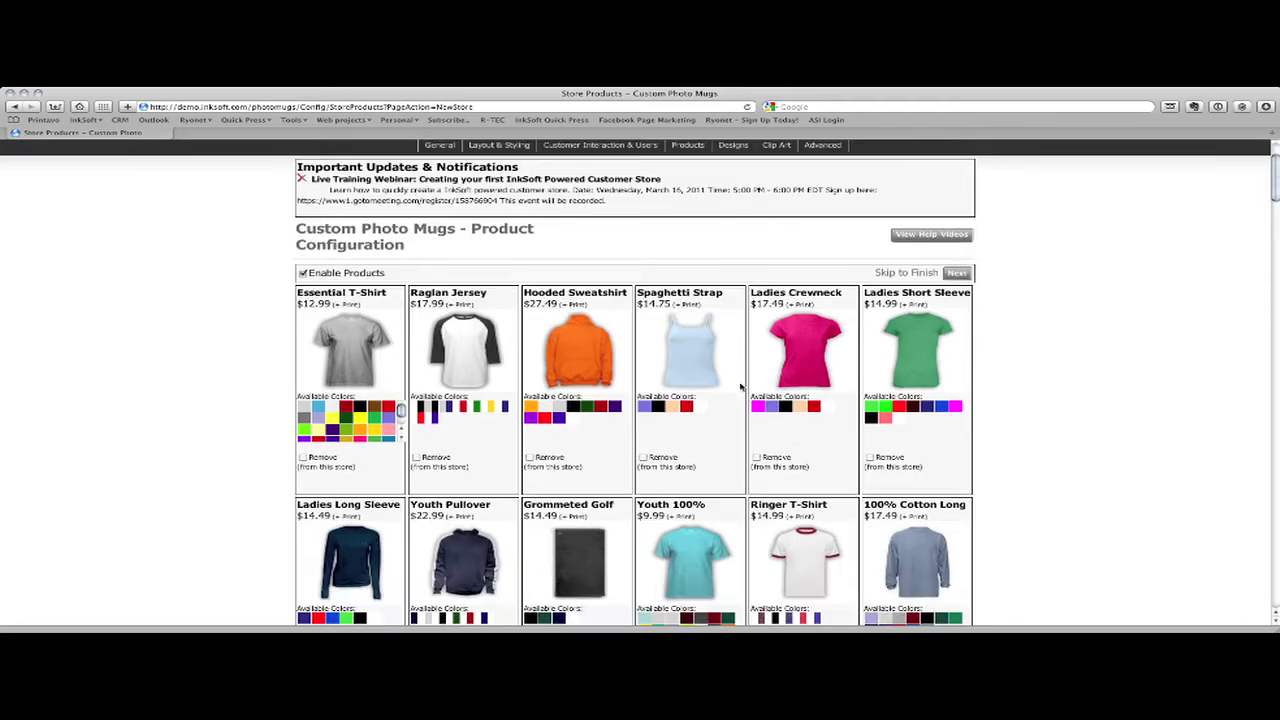
{"action": "scroll", "coordinate": [741, 386], "scroll_direction": "down", "scroll_amount": 20}
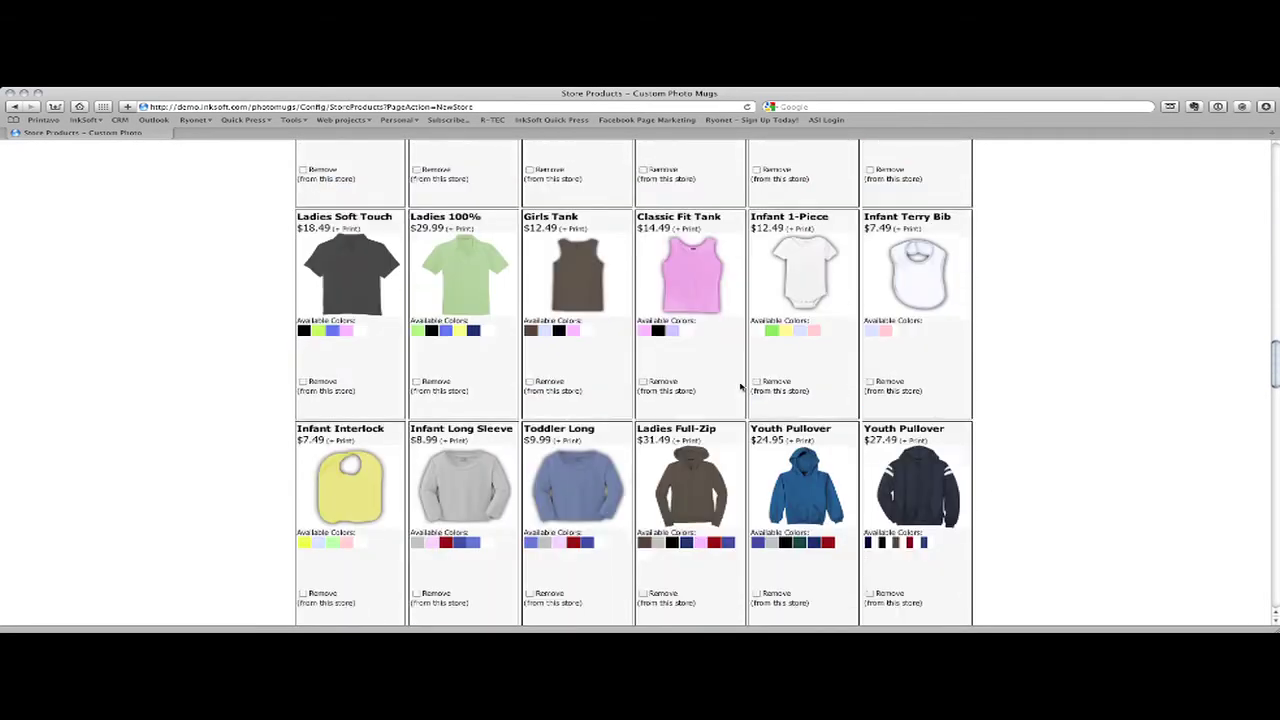
{"action": "scroll", "coordinate": [741, 386], "scroll_direction": "down", "scroll_amount": 20}
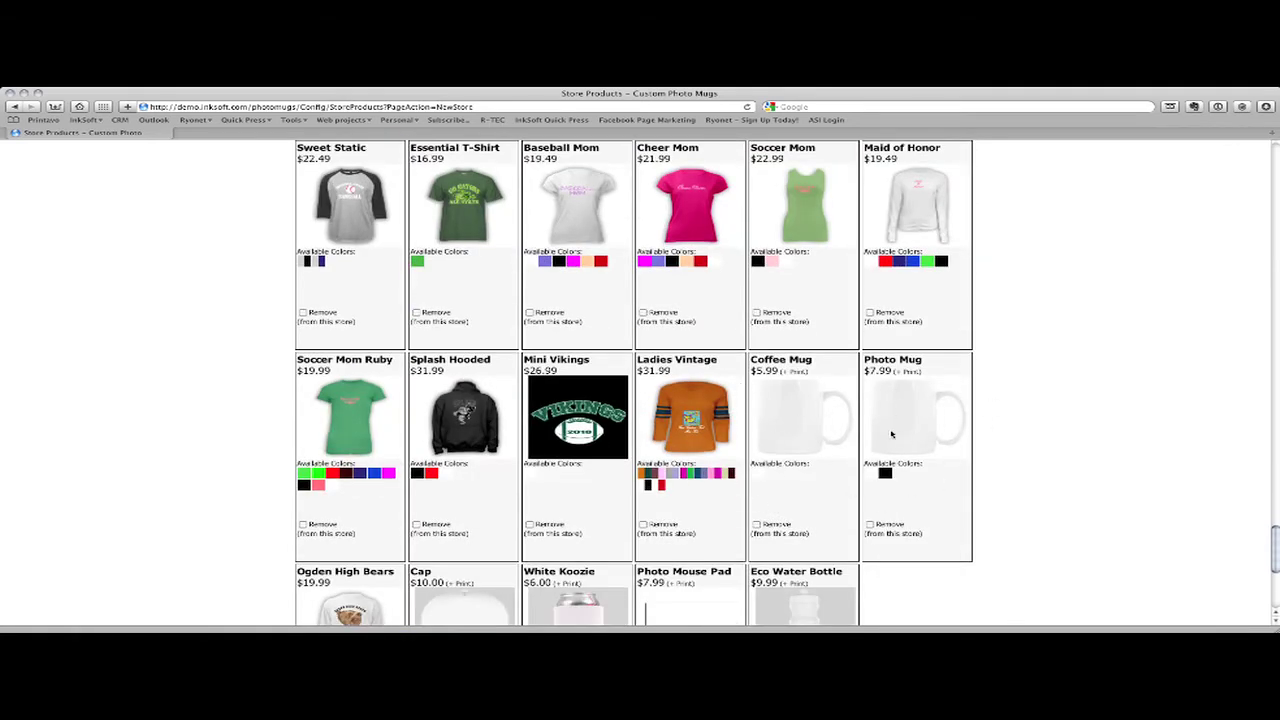
{"action": "scroll", "coordinate": [892, 434], "scroll_direction": "down", "scroll_amount": 4}
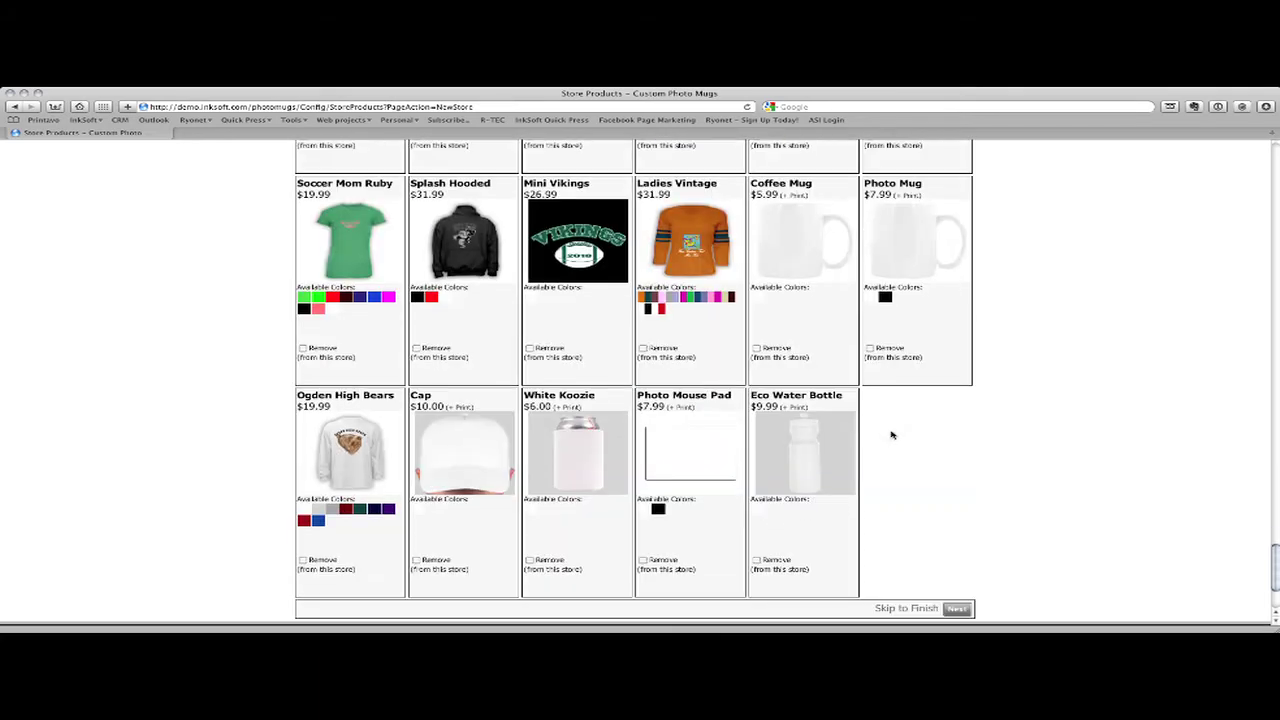
{"action": "scroll", "coordinate": [891, 434], "scroll_direction": "up", "scroll_amount": 10}
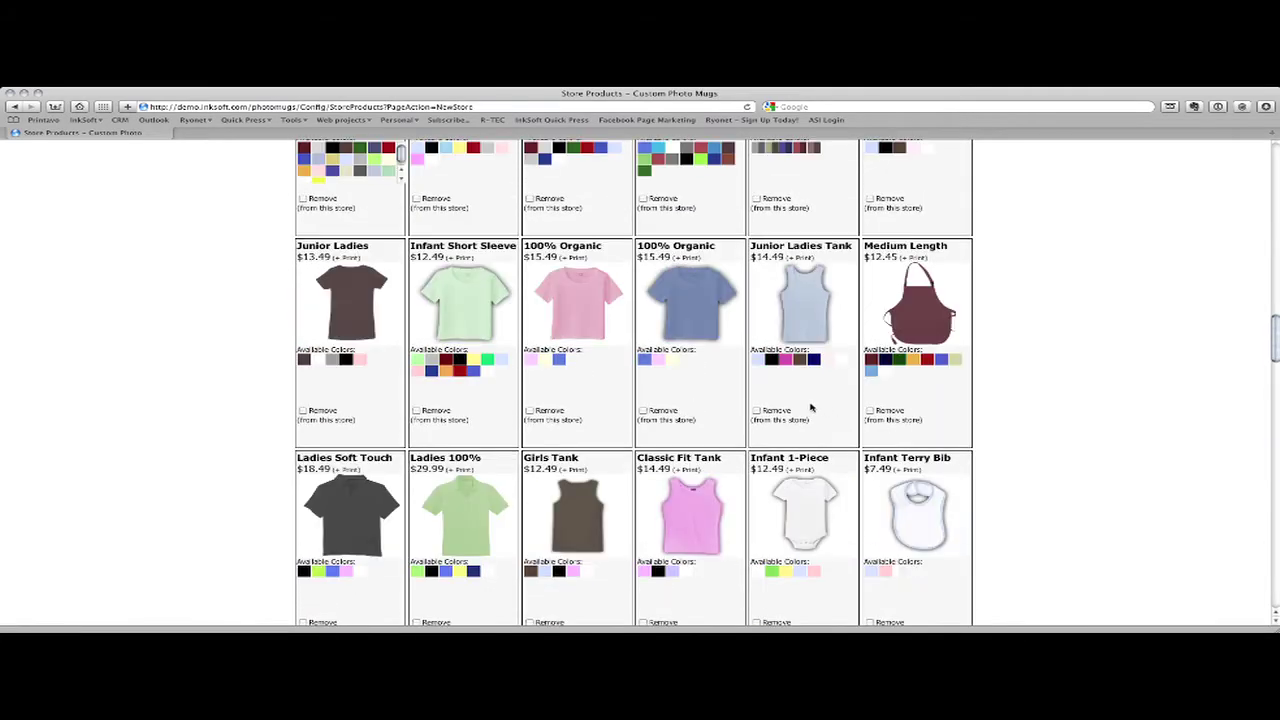
{"action": "scroll", "coordinate": [756, 412], "scroll_direction": "up", "scroll_amount": 12}
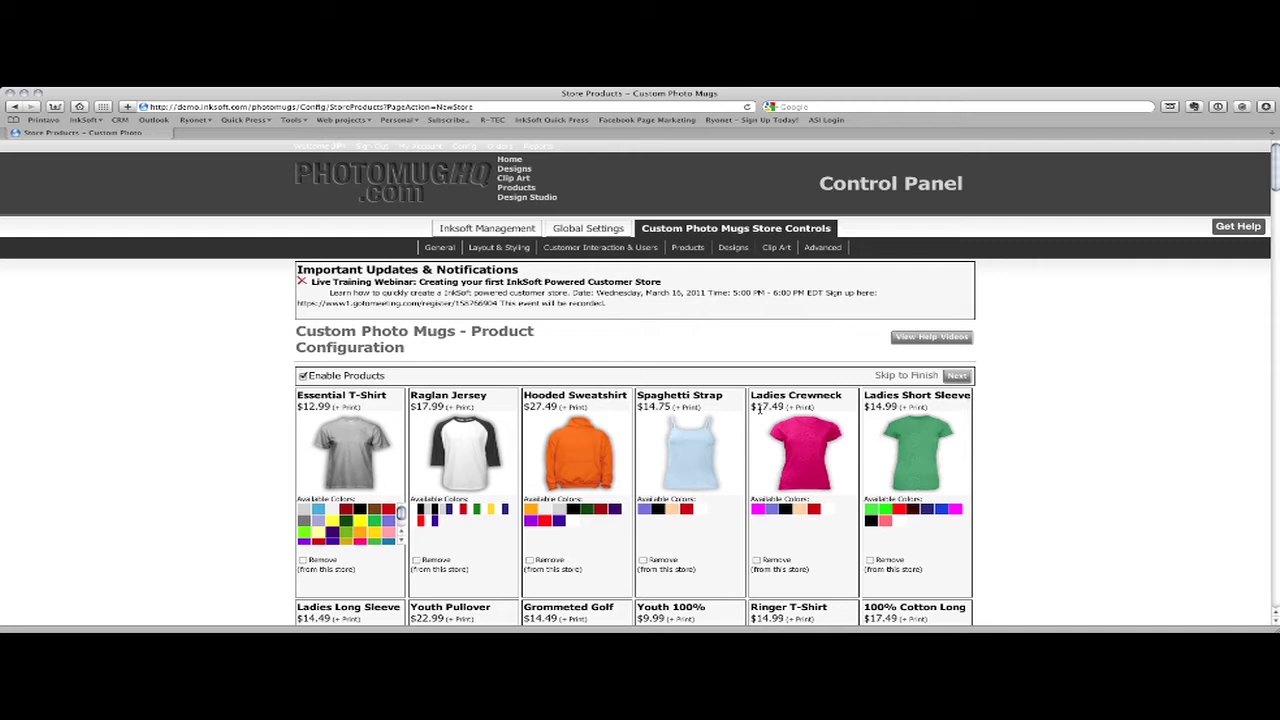
{"action": "left_click", "coordinate": [304, 376]}
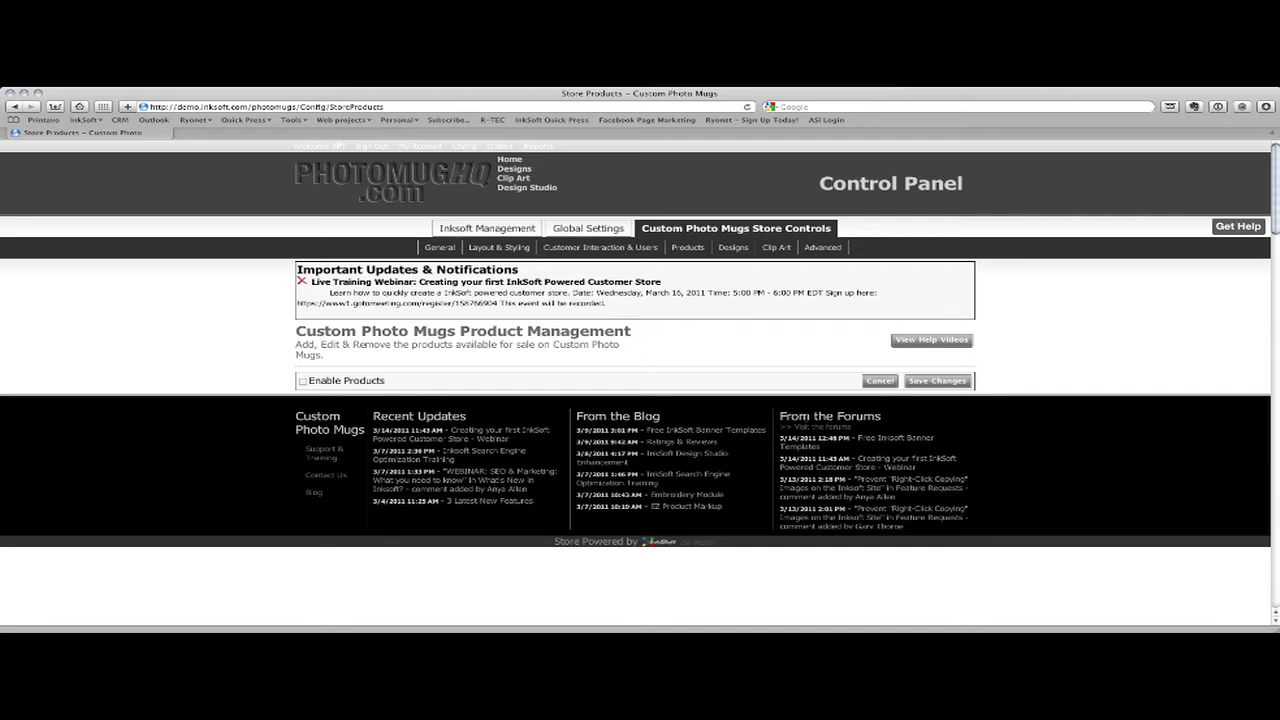
{"action": "left_click", "coordinate": [937, 382]}
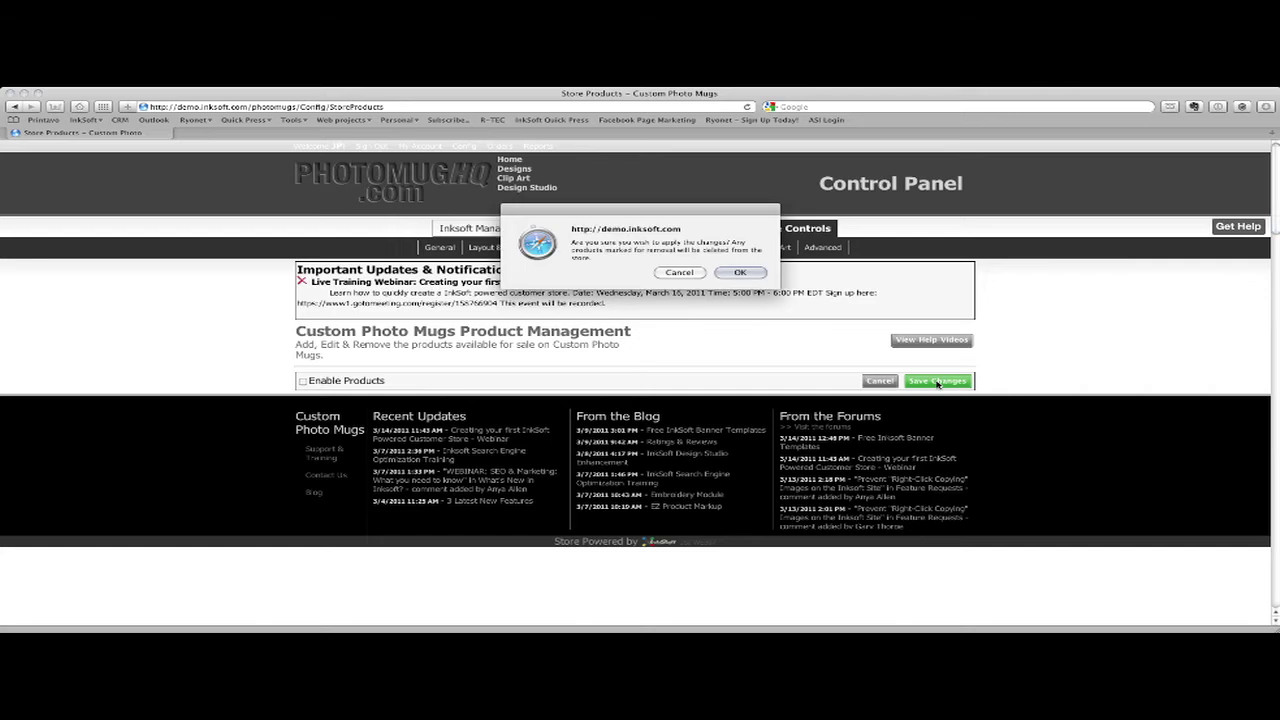
{"action": "left_click", "coordinate": [757, 280]}
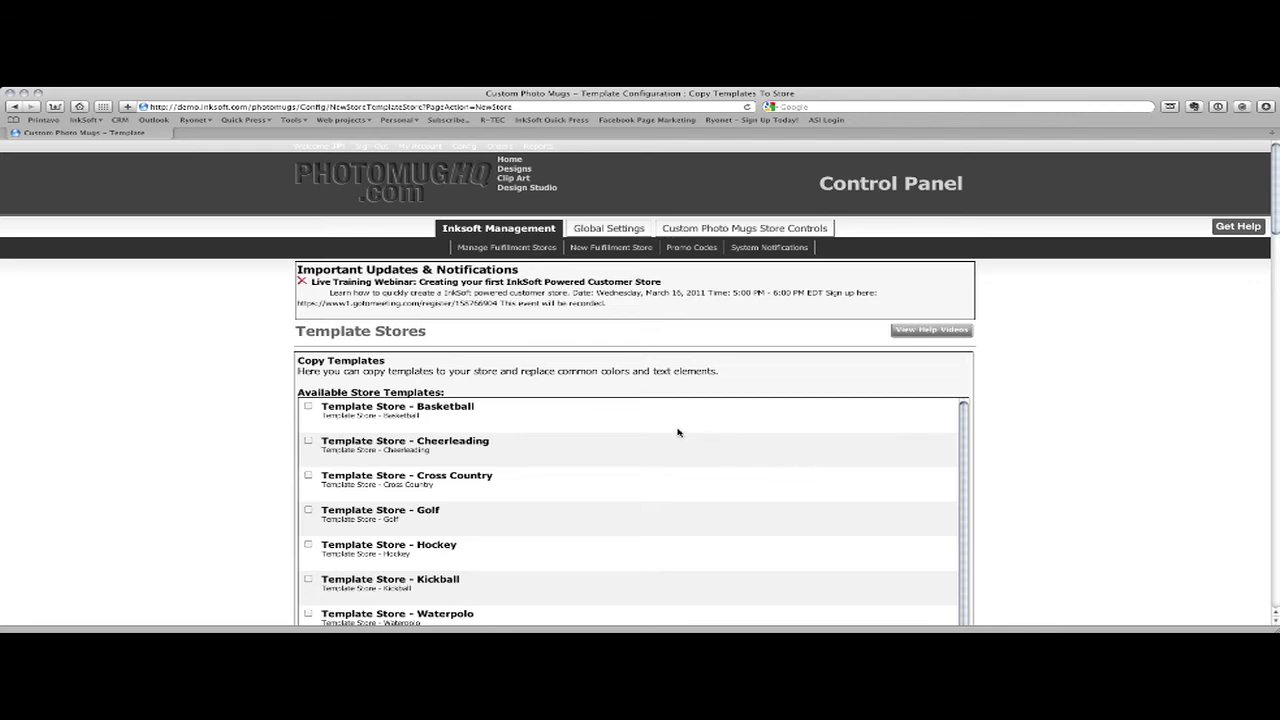
- Select the Cheerleading template store to view its text and color replacement options, and deselect it again
{"action": "scroll", "coordinate": [678, 432], "scroll_direction": "down", "scroll_amount": 1}
{"action": "scroll", "coordinate": [678, 432], "scroll_direction": "up", "scroll_amount": 1}
{"action": "left_click_drag", "start_coordinate": [1275, 150], "coordinate": [1275, 194]}
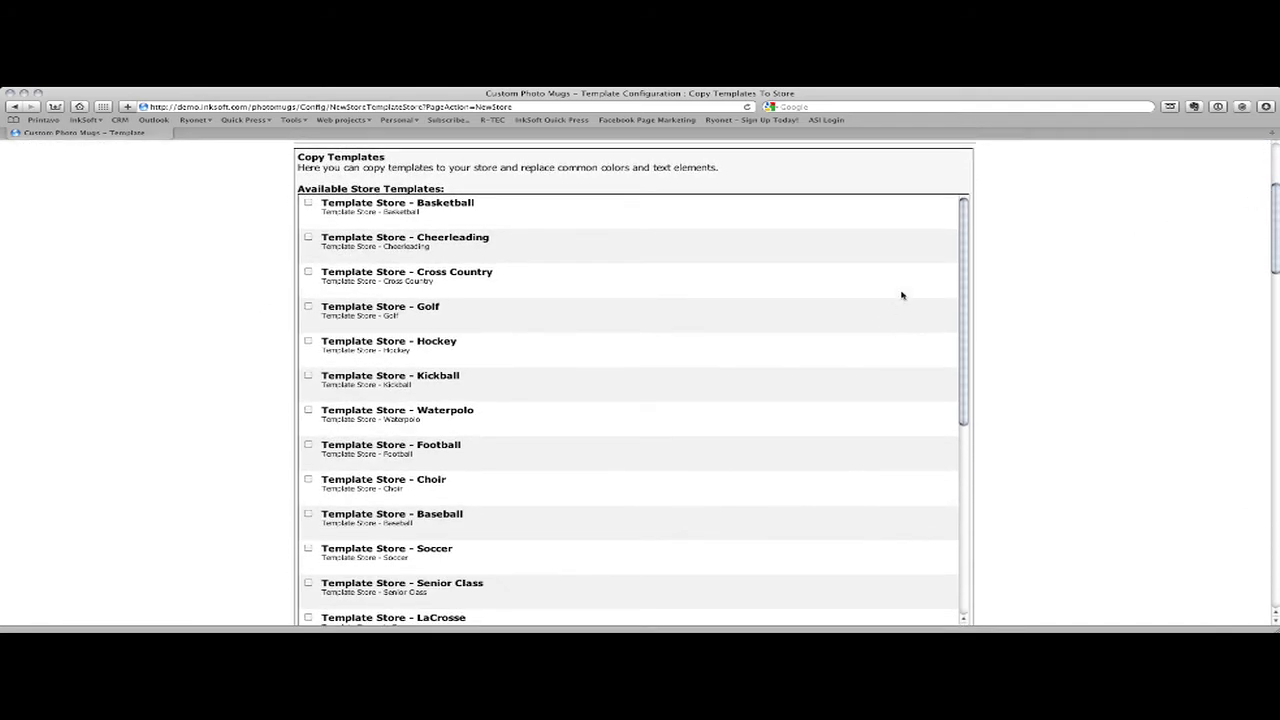
{"action": "mouse_move", "coordinate": [966, 206]}
{"action": "left_mouse_down"}
{"action": "mouse_move", "coordinate": [967, 414]}
{"action": "mouse_move", "coordinate": [968, 200]}
{"action": "mouse_move", "coordinate": [978, 208]}
{"action": "left_mouse_up"}
{"action": "left_click", "coordinate": [308, 238]}
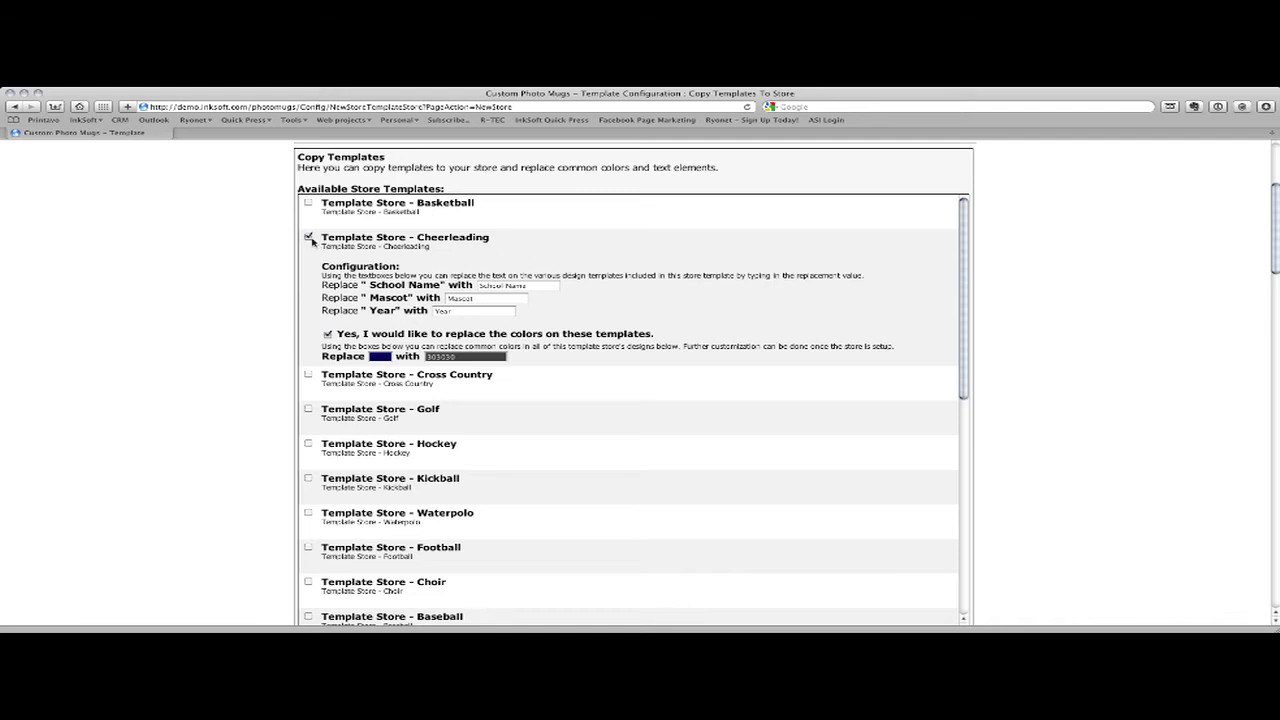
{"action": "left_click", "coordinate": [308, 237]}
{"action": "left_click", "coordinate": [308, 237]}
{"action": "left_click", "coordinate": [308, 237]}
- Select the Soccer template store and replace School Name with PHOTO MUG HQ, Mascot with CUSTOM MUGS and Year with 2011
{"action": "scroll", "coordinate": [412, 430], "scroll_direction": "down", "scroll_amount": 2}
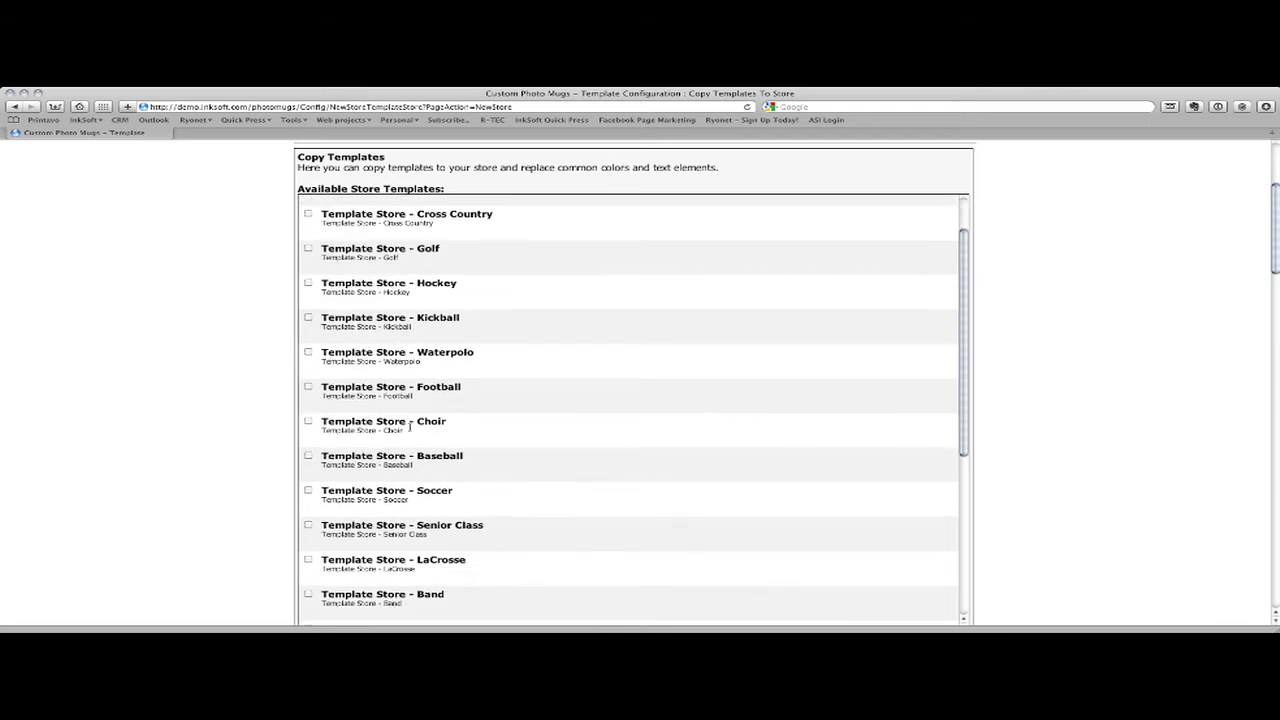
{"action": "scroll", "coordinate": [412, 486], "scroll_direction": "down", "scroll_amount": 2}
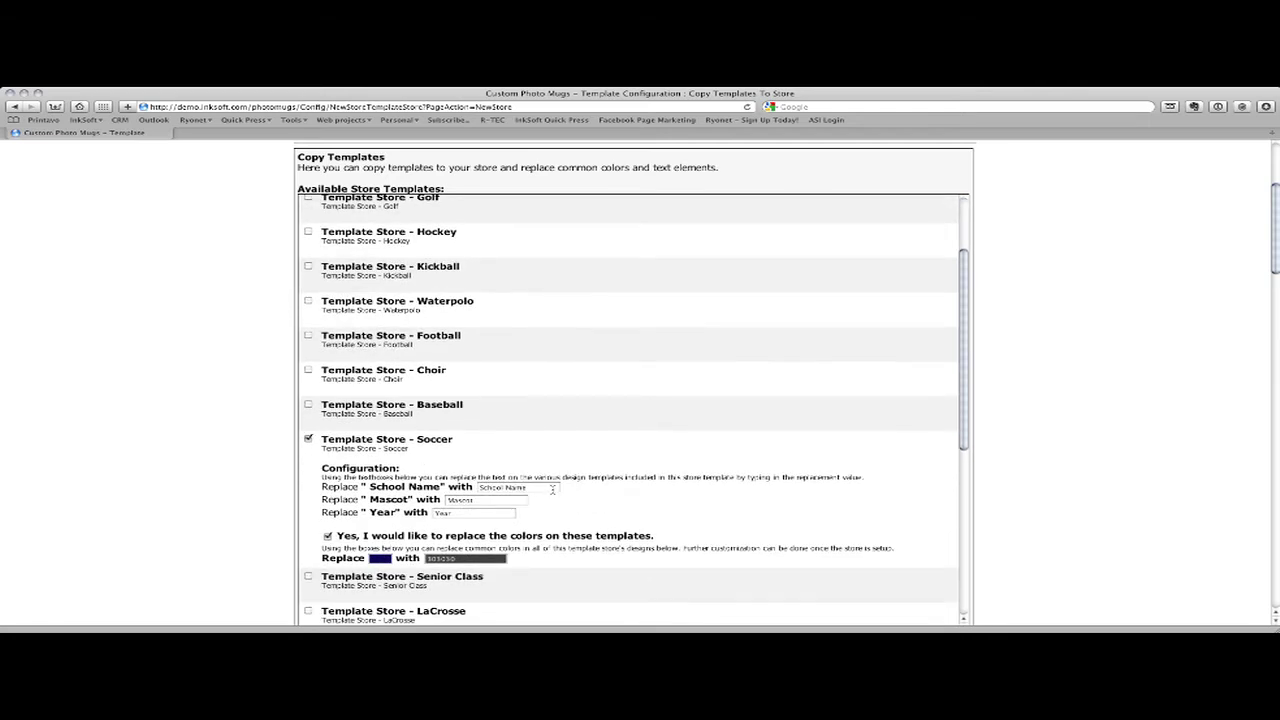
{"action": "left_click", "coordinate": [552, 488]}
{"action": "type", "text": "PHOTO MUG HQ"}
{"action": "key", "text": "Tab"}
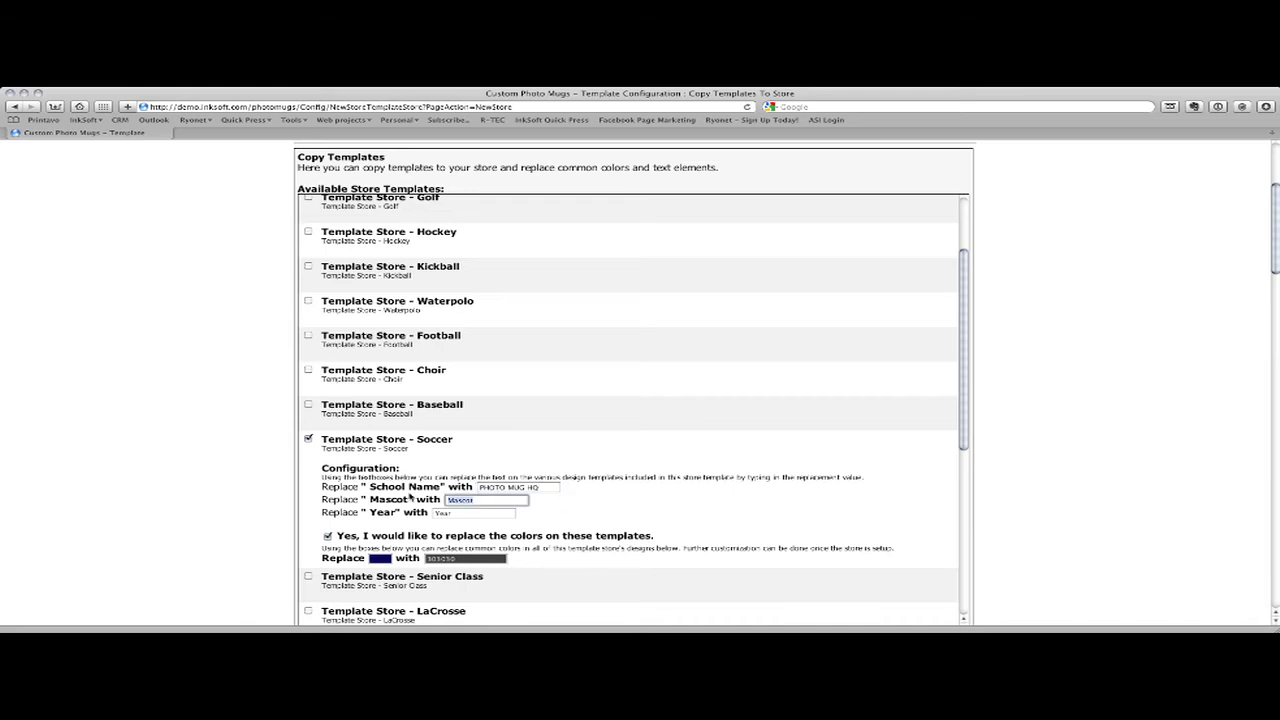
{"action": "type", "text": "CUSTOM MUGS"}
{"action": "key", "text": "Tab"}
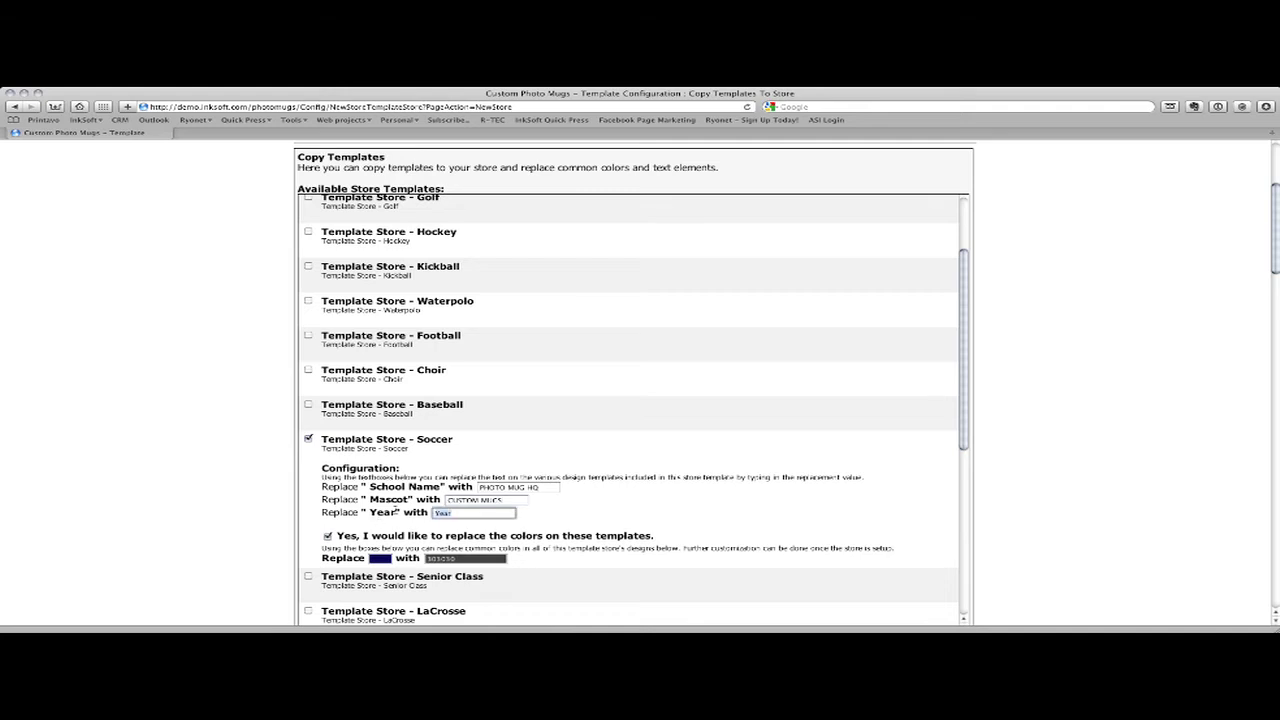
{"action": "type", "text": "2011"}
- Set the replacement for the Soccer template's dark blue color to a bright light blue
{"action": "scroll", "coordinate": [532, 500], "scroll_direction": "down", "scroll_amount": 2}
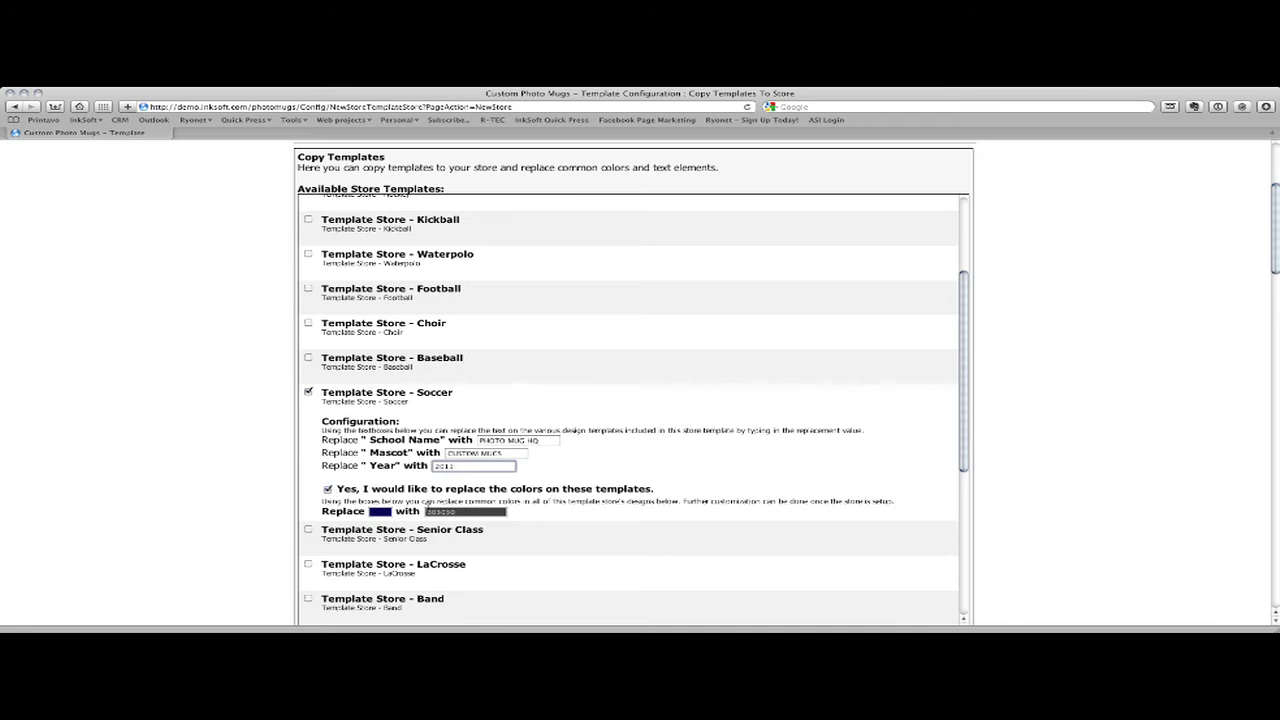
{"action": "left_click", "coordinate": [446, 510]}
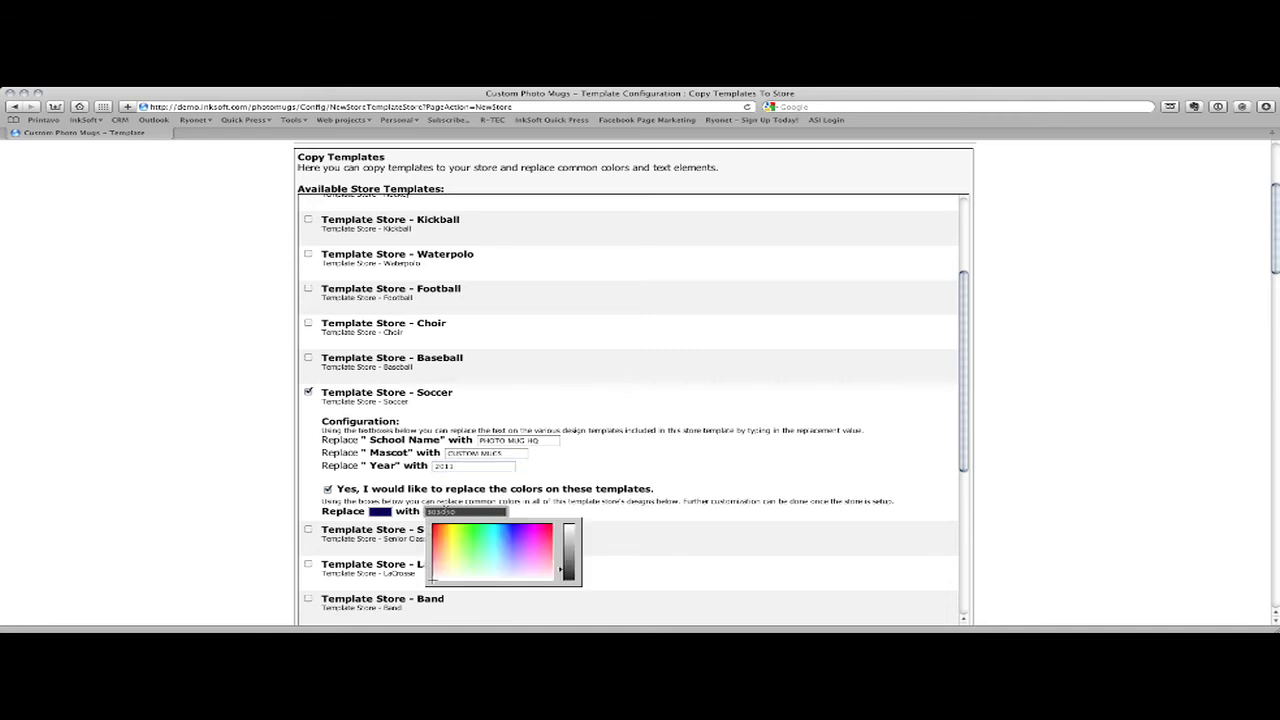
{"action": "left_click_drag", "start_coordinate": [463, 543], "coordinate": [567, 528]}
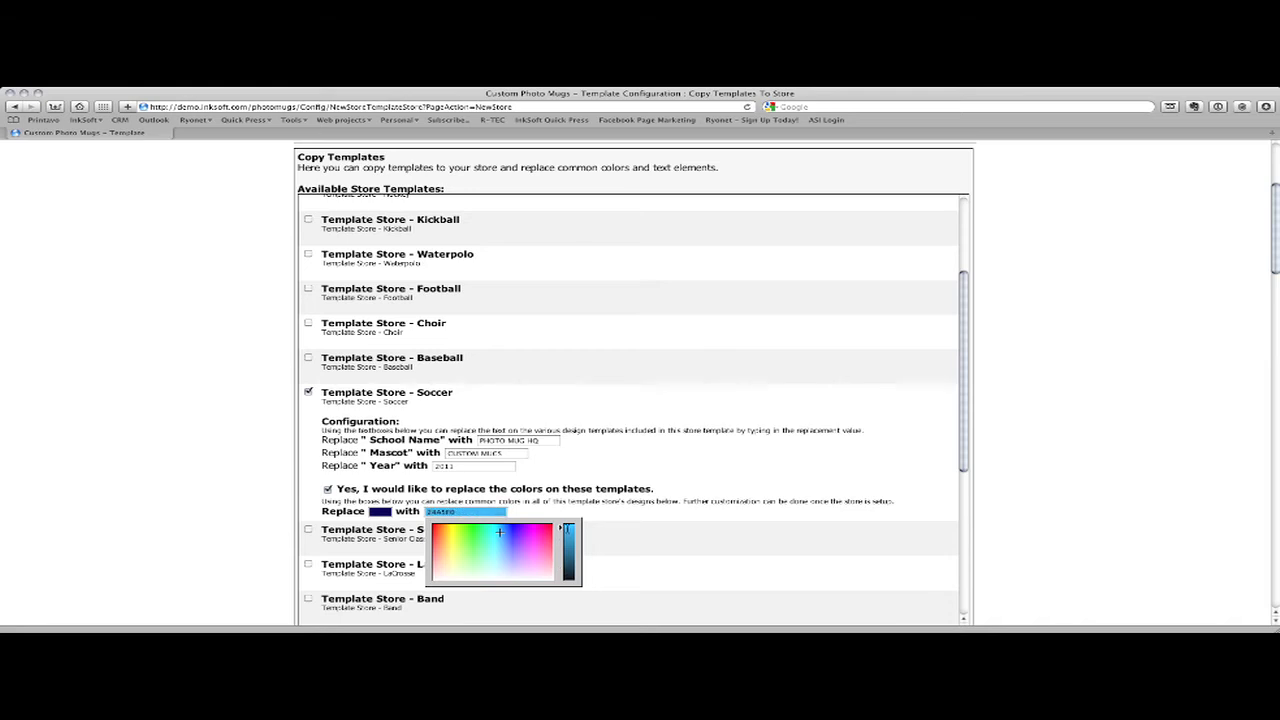
{"action": "left_click", "coordinate": [611, 467]}
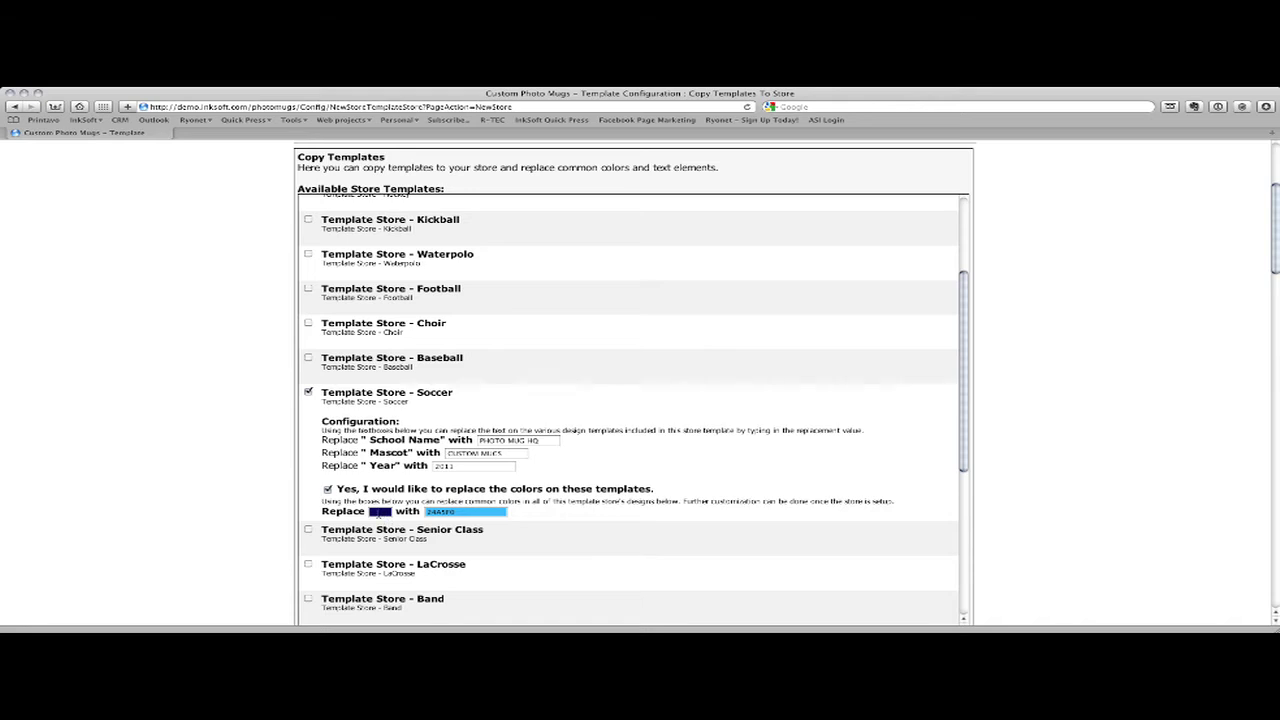
- Keep only the Soccer template store selected, leaving Senior Class deselected, and continue to the clipart configuration
{"action": "left_click", "coordinate": [308, 531]}
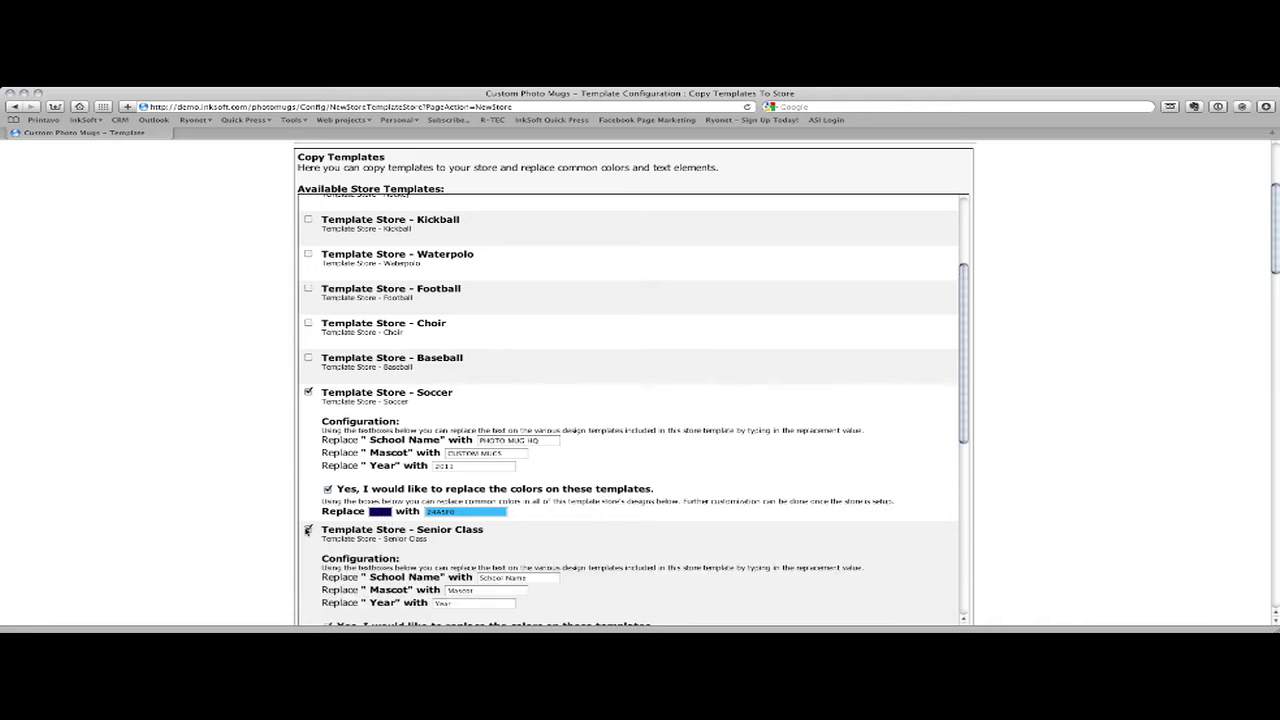
{"action": "left_click", "coordinate": [308, 531]}
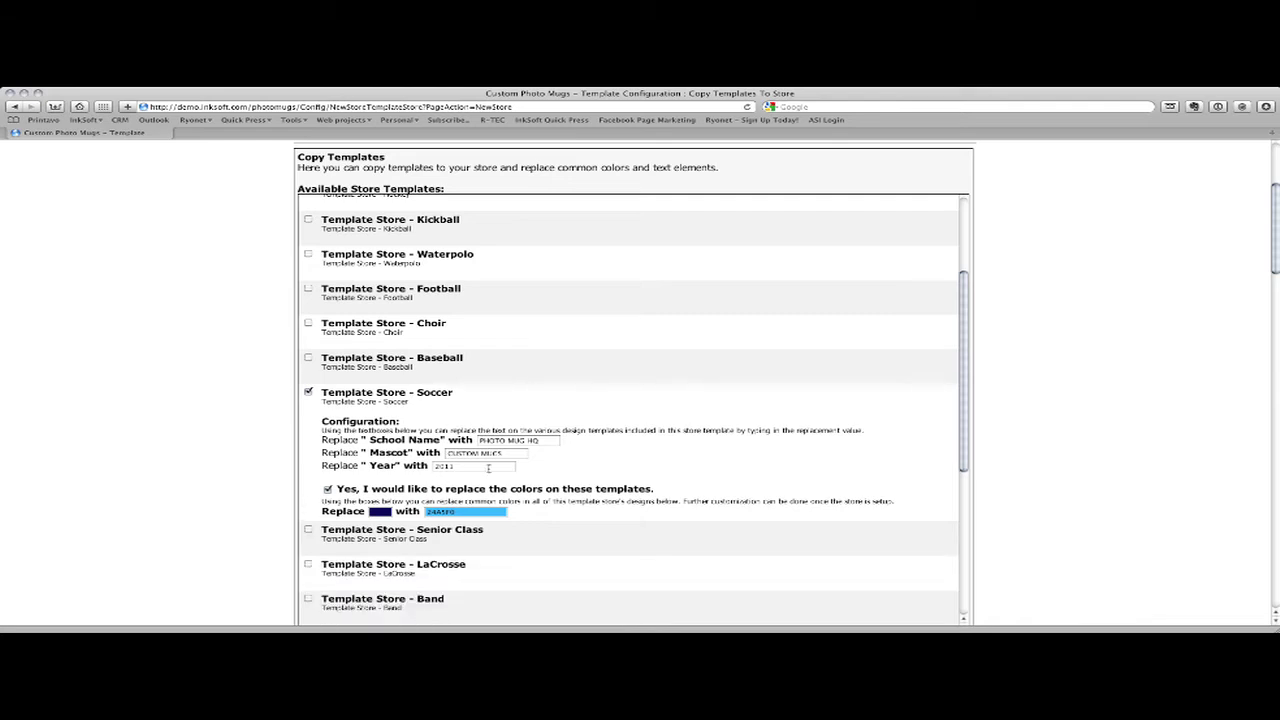
{"action": "scroll", "coordinate": [467, 496], "scroll_direction": "down", "scroll_amount": 1}
{"action": "scroll", "coordinate": [467, 496], "scroll_direction": "down", "scroll_amount": 3}
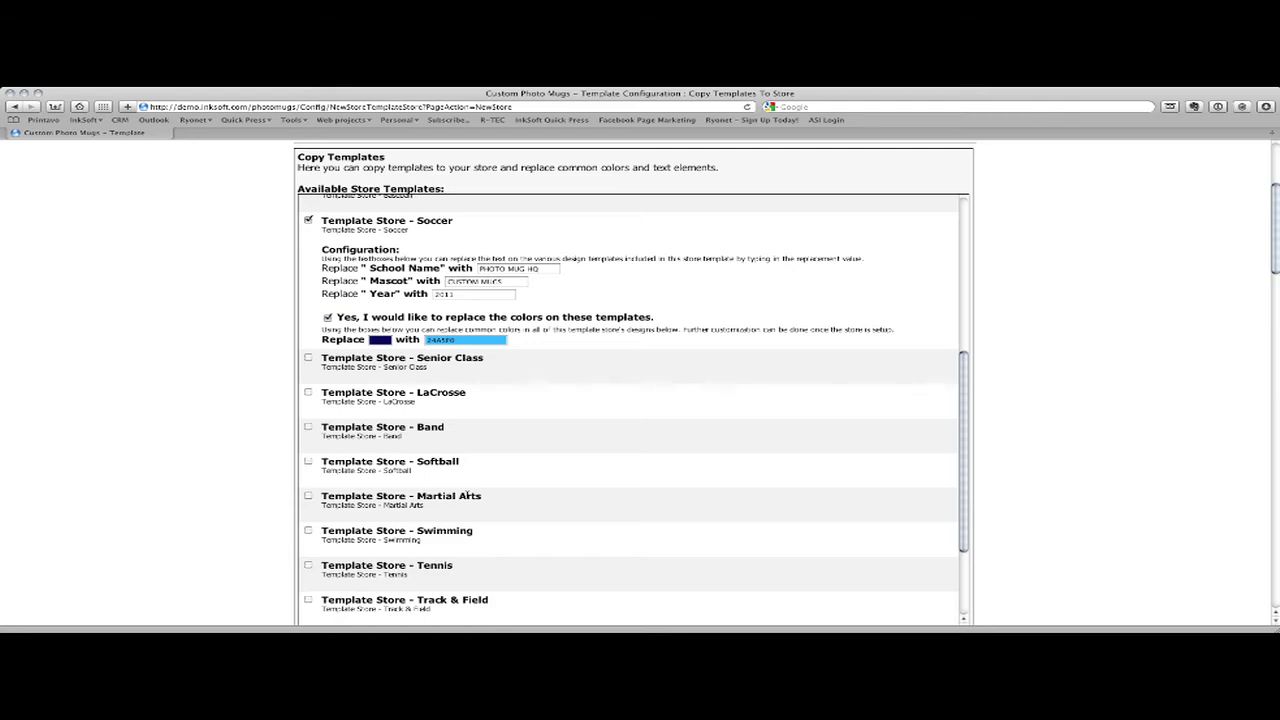
{"action": "scroll", "coordinate": [467, 496], "scroll_direction": "down", "scroll_amount": 5}
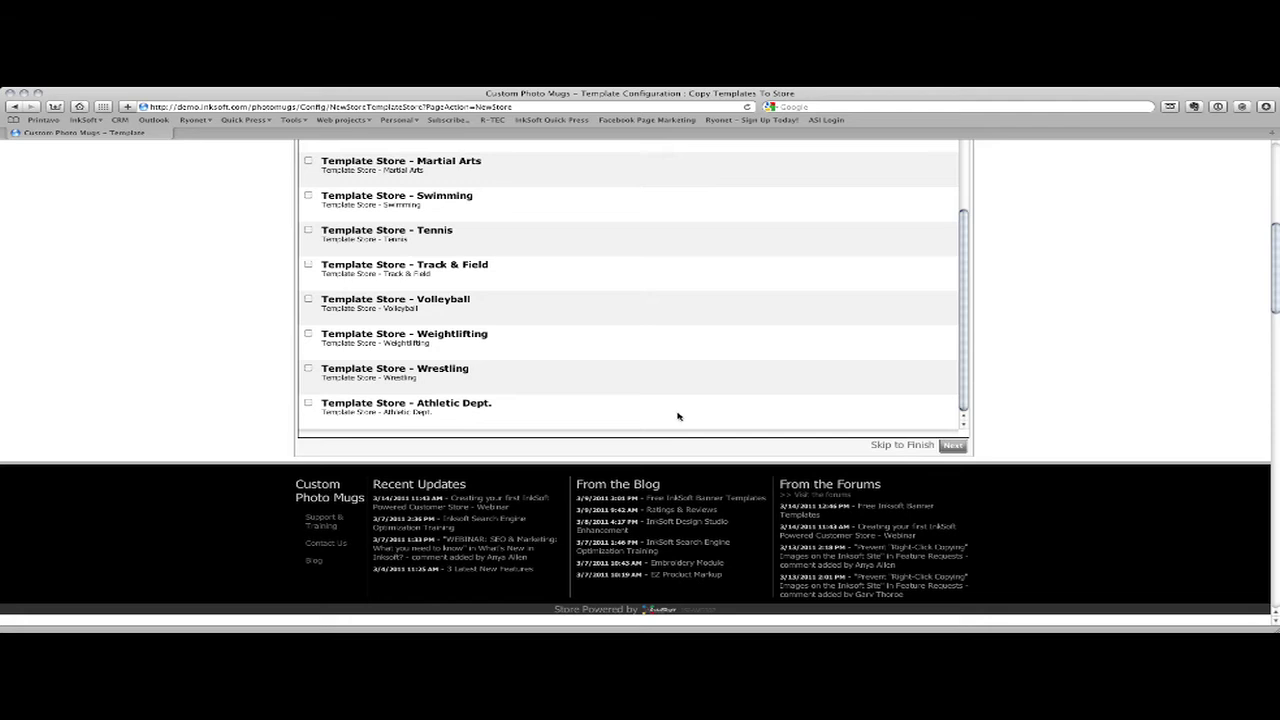
{"action": "left_click", "coordinate": [958, 446]}
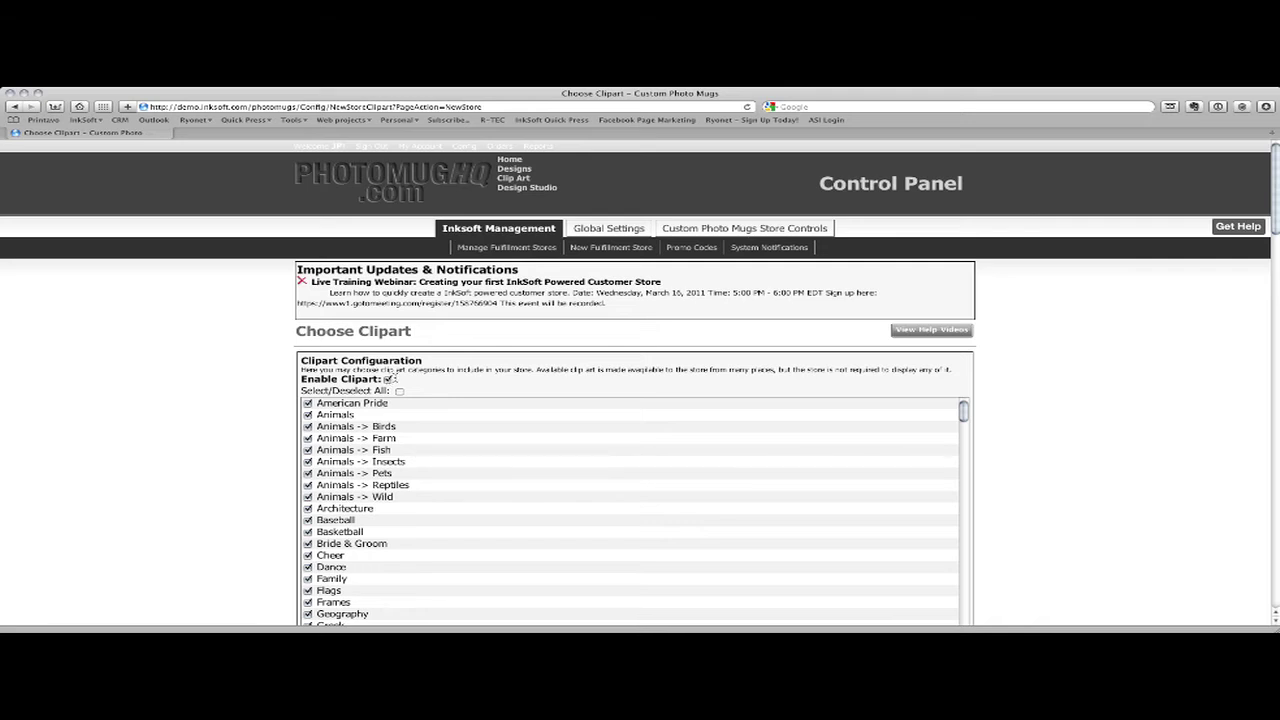
- Deselect all clipart categories for the store while keeping clipart enabled
{"action": "scroll", "coordinate": [405, 375], "scroll_direction": "down", "scroll_amount": 2}
{"action": "left_click", "coordinate": [401, 370]}
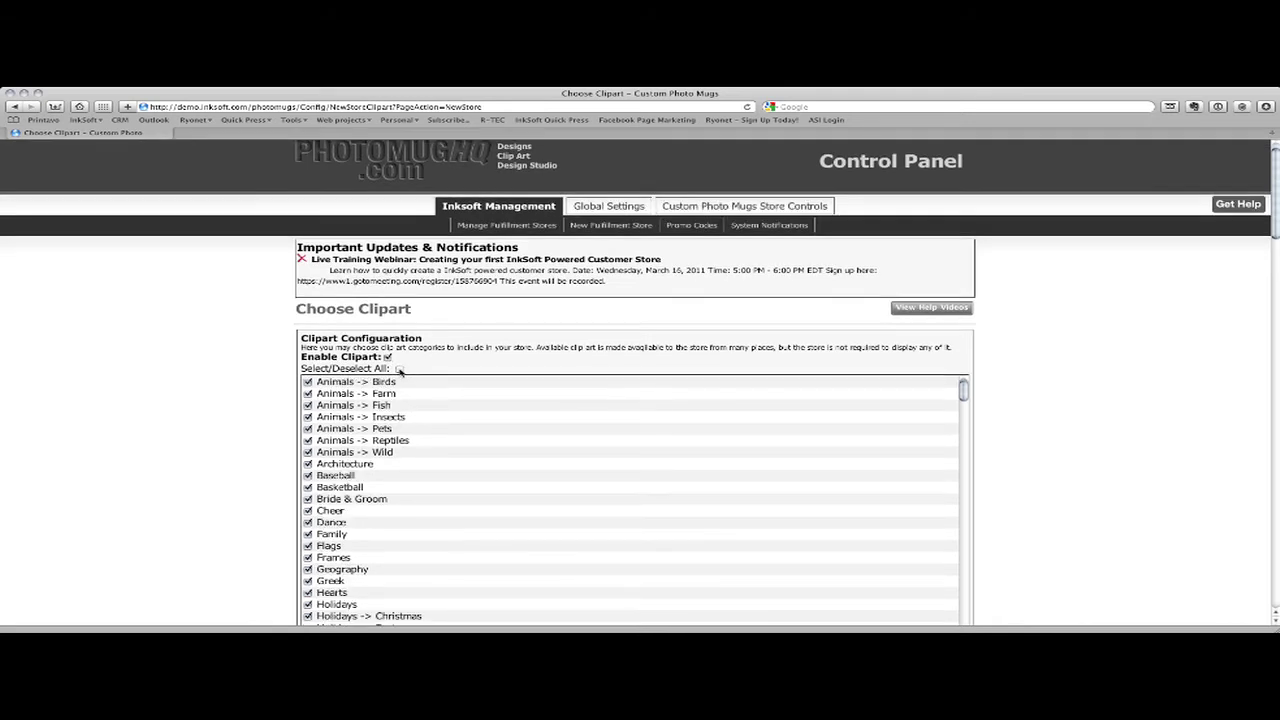
{"action": "left_click_drag", "start_coordinate": [318, 368], "coordinate": [389, 370]}
{"action": "left_click", "coordinate": [400, 369]}
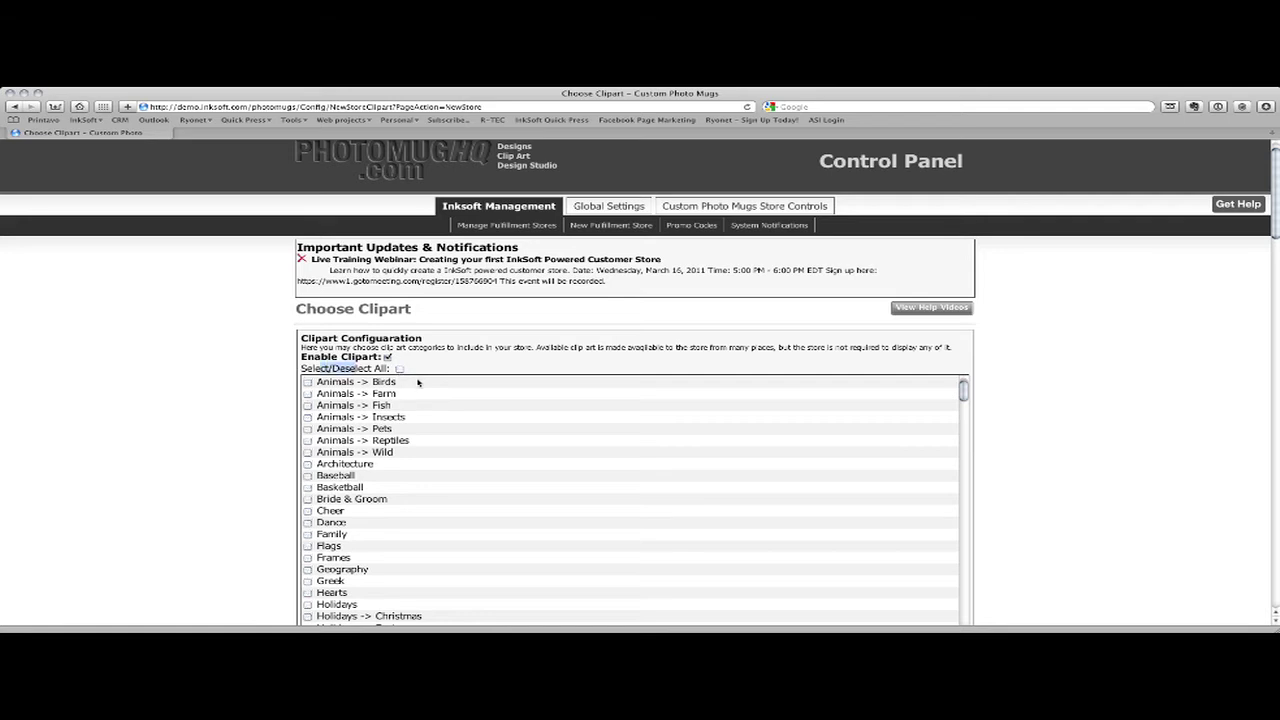
{"action": "left_click", "coordinate": [398, 369]}
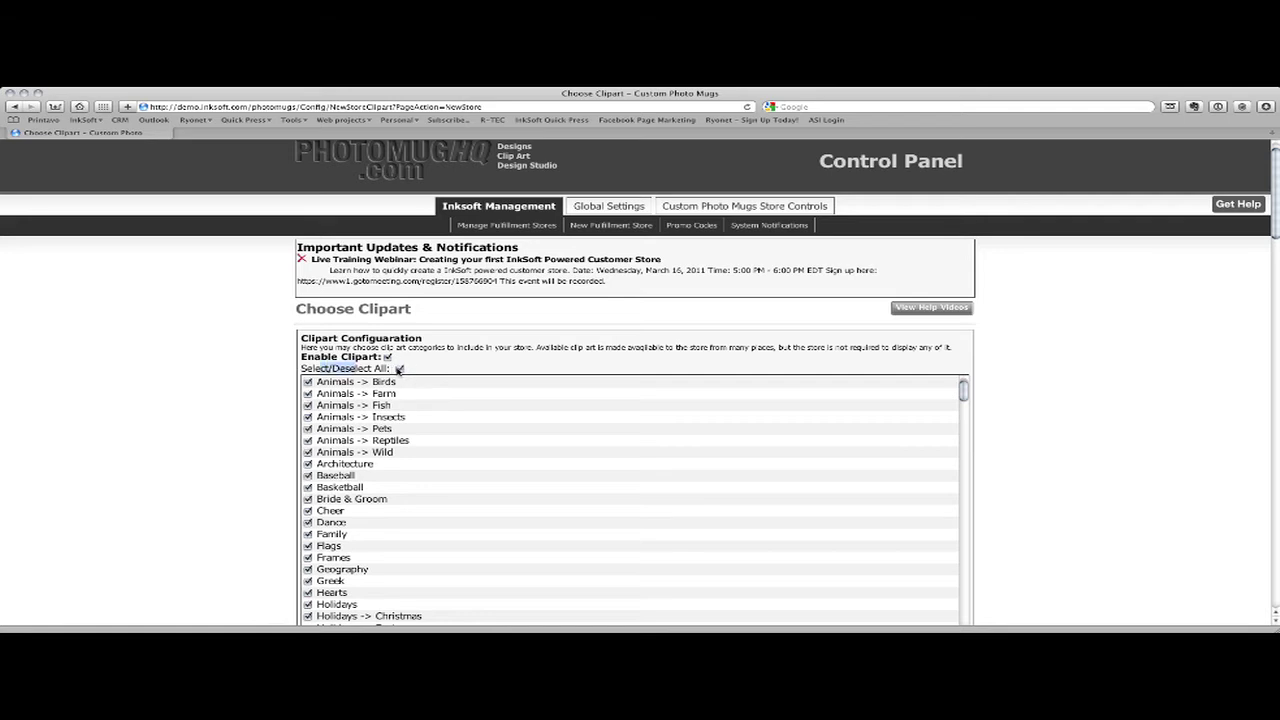
{"action": "left_click", "coordinate": [398, 369]}
{"action": "scroll", "coordinate": [437, 369], "scroll_direction": "down", "scroll_amount": 3}
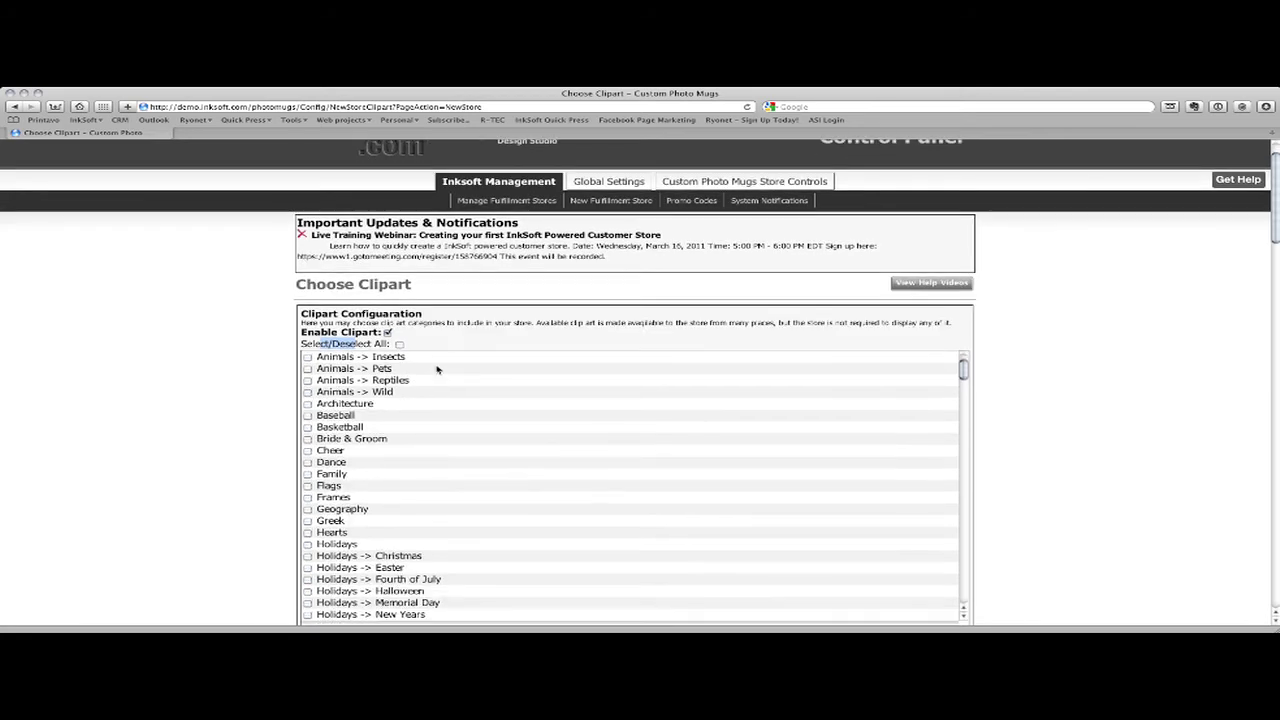
- Include the Mascots -> Bulldogs clipart category in the store
{"action": "scroll", "coordinate": [437, 369], "scroll_direction": "down", "scroll_amount": 3}
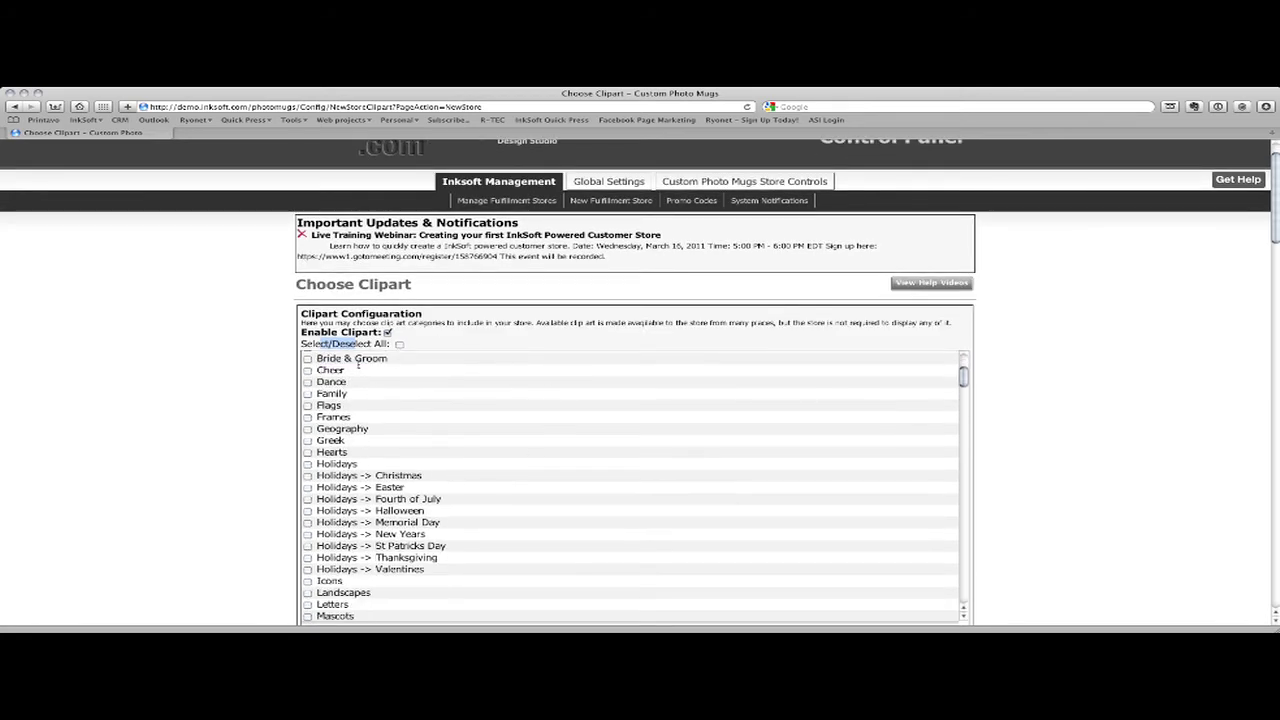
{"action": "scroll", "coordinate": [358, 367], "scroll_direction": "down", "scroll_amount": 4}
{"action": "scroll", "coordinate": [358, 366], "scroll_direction": "down", "scroll_amount": 5}
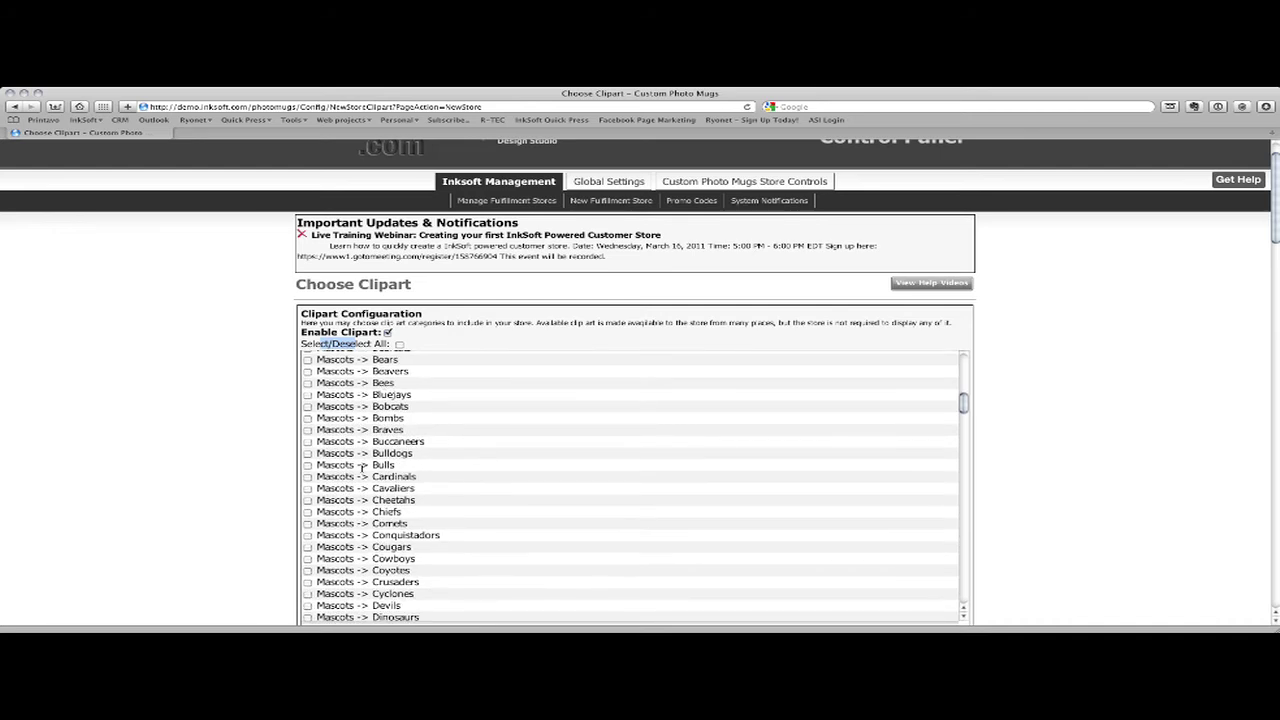
{"action": "left_click", "coordinate": [308, 454]}
- Include the Sports clipart category and its Band, Baseball and Basketball subcategories in the store
{"action": "scroll", "coordinate": [401, 467], "scroll_direction": "up", "scroll_amount": 10}
{"action": "scroll", "coordinate": [401, 467], "scroll_direction": "down", "scroll_amount": 5}
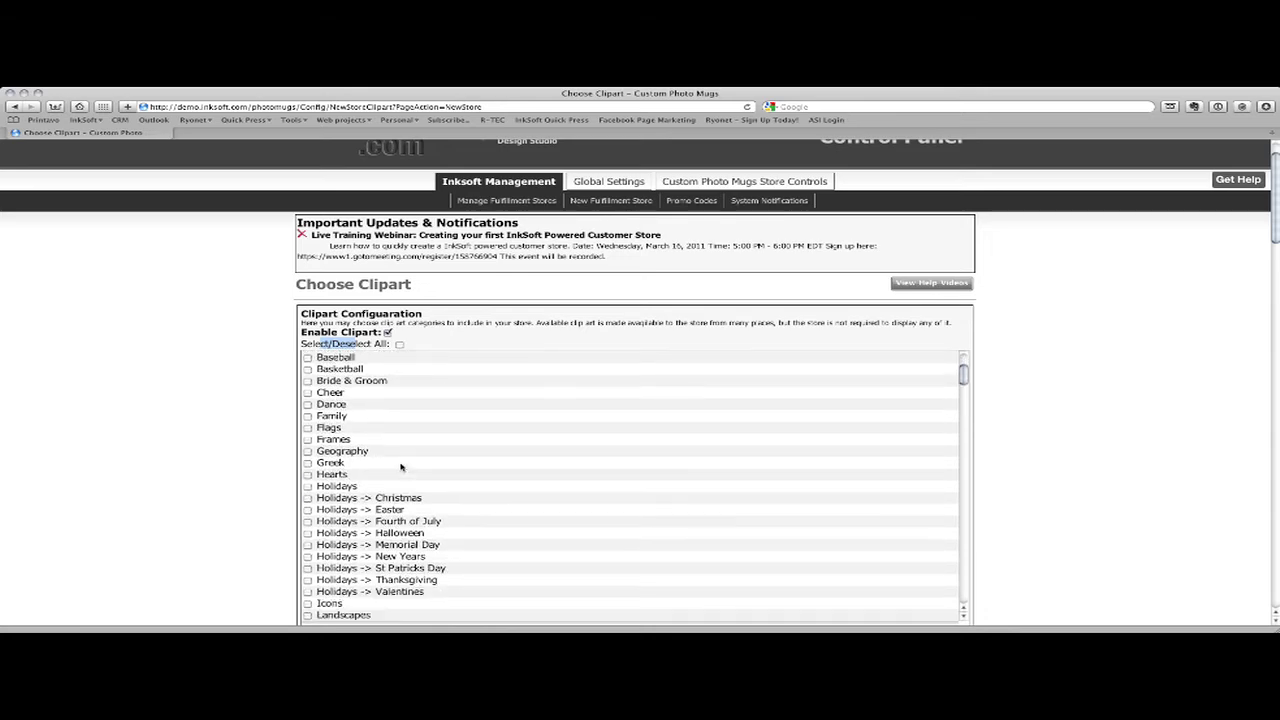
{"action": "scroll", "coordinate": [401, 467], "scroll_direction": "down", "scroll_amount": 15}
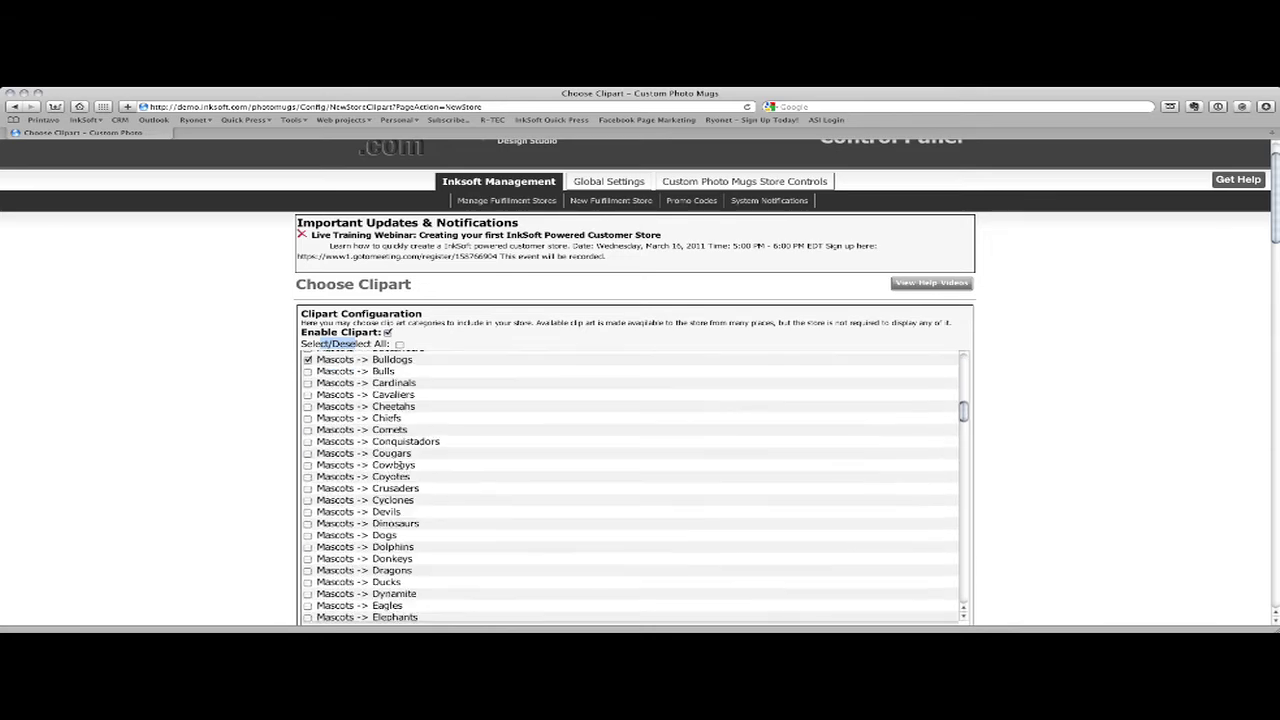
{"action": "scroll", "coordinate": [401, 467], "scroll_direction": "down", "scroll_amount": 15}
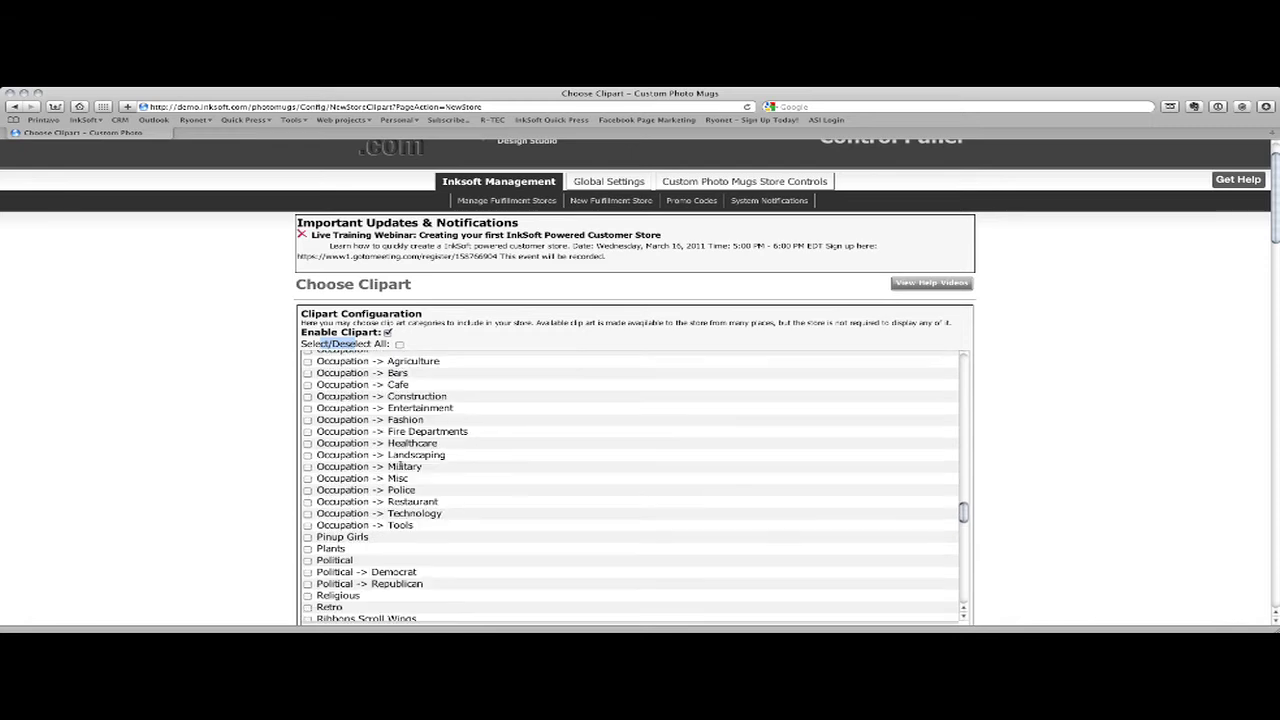
{"action": "scroll", "coordinate": [401, 467], "scroll_direction": "down", "scroll_amount": 2}
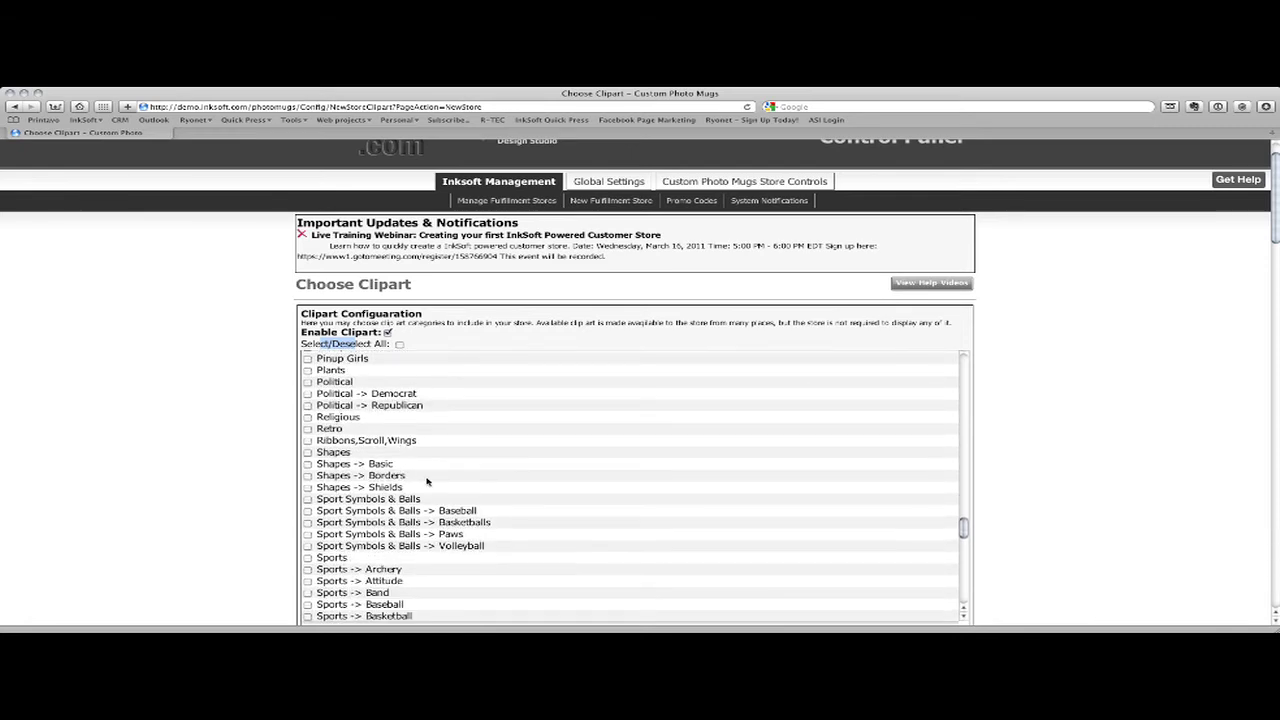
{"action": "scroll", "coordinate": [409, 479], "scroll_direction": "down", "scroll_amount": 2}
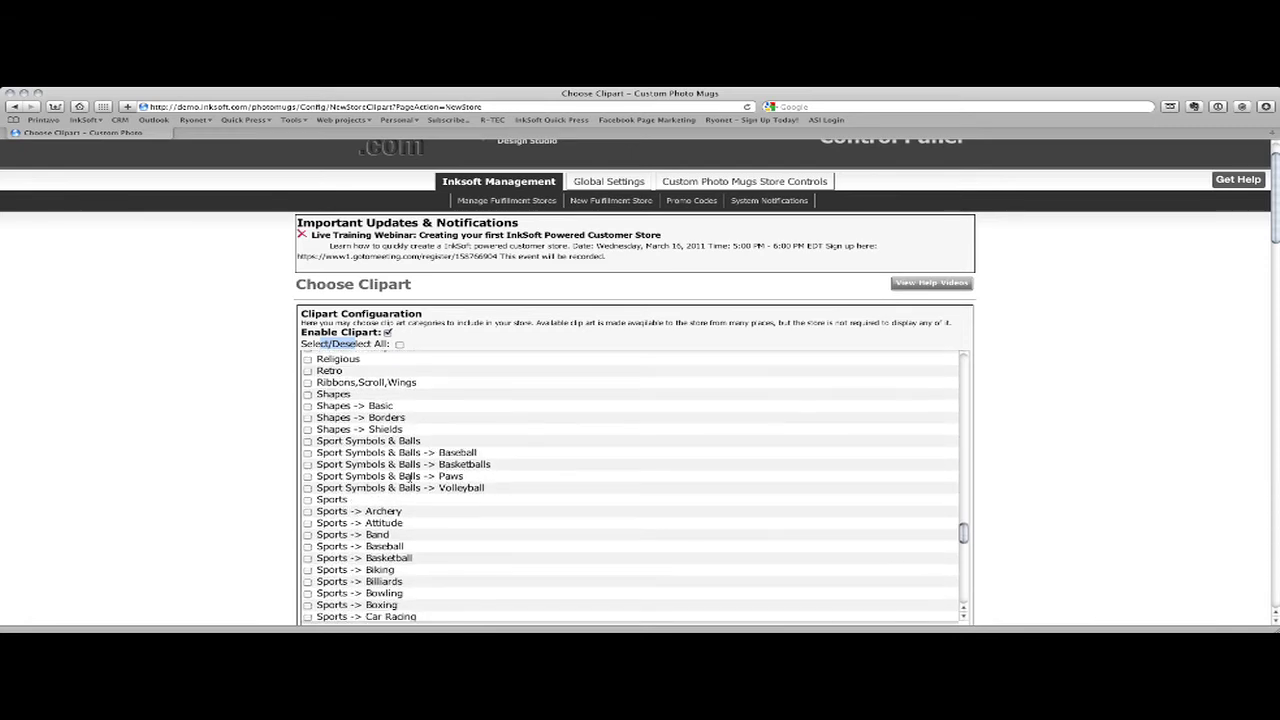
{"action": "left_click", "coordinate": [308, 500]}
{"action": "scroll", "coordinate": [271, 514], "scroll_direction": "down", "scroll_amount": 2}
{"action": "scroll", "coordinate": [340, 537], "scroll_direction": "down", "scroll_amount": 2}
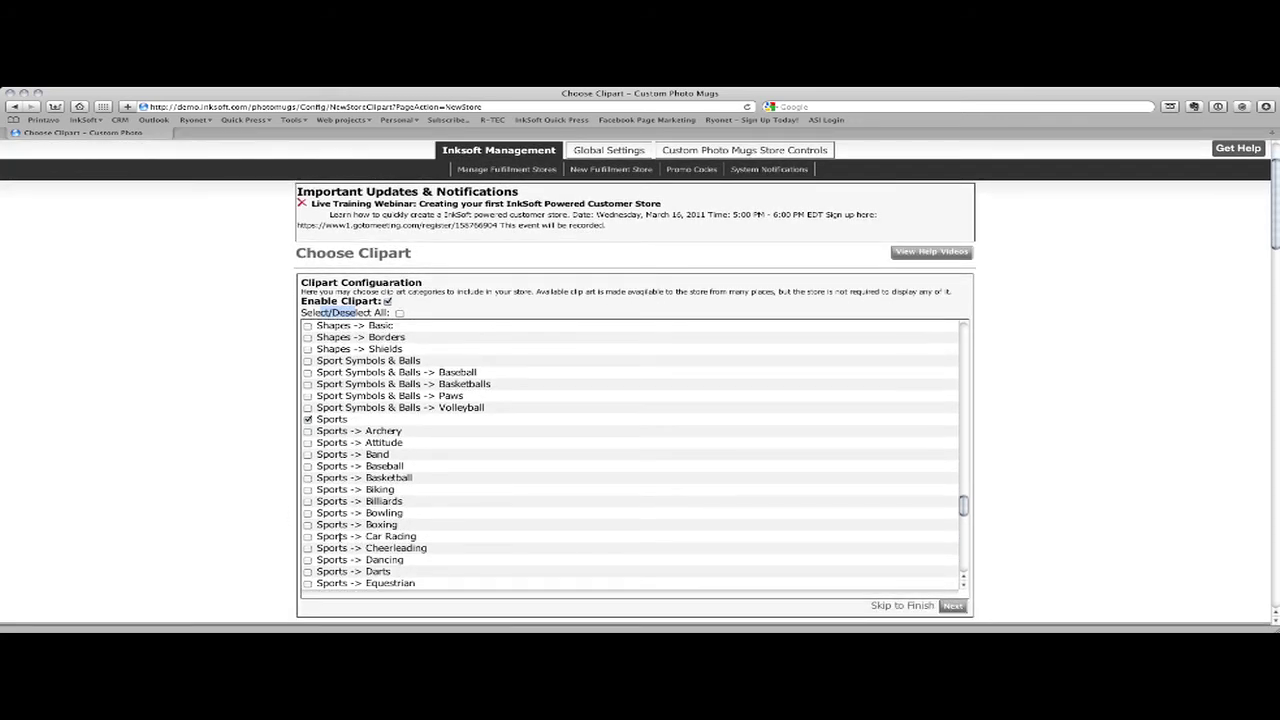
{"action": "left_click", "coordinate": [308, 467]}
{"action": "left_click", "coordinate": [308, 455]}
{"action": "left_click", "coordinate": [308, 478]}
- Add the Sports -> Football and Sports -> Lacrosse clipart categories to the selection
{"action": "scroll", "coordinate": [310, 482], "scroll_direction": "down", "scroll_amount": 2}
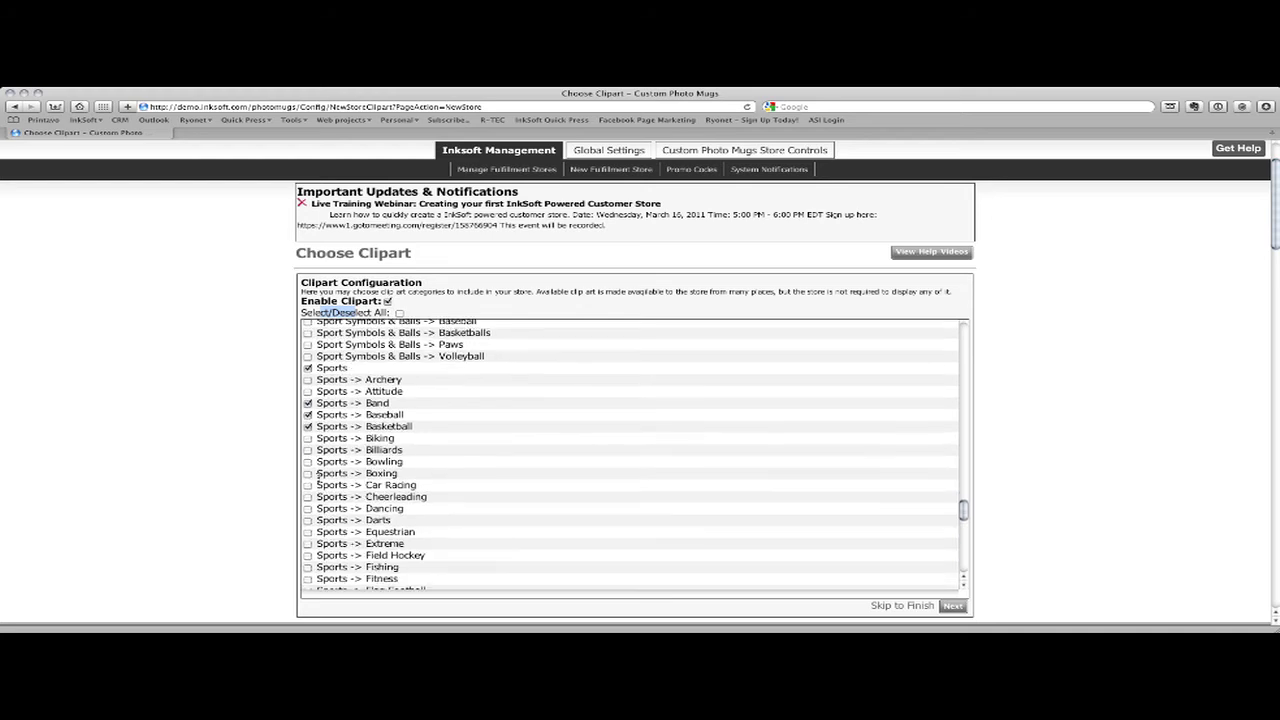
{"action": "scroll", "coordinate": [305, 512], "scroll_direction": "down", "scroll_amount": 2}
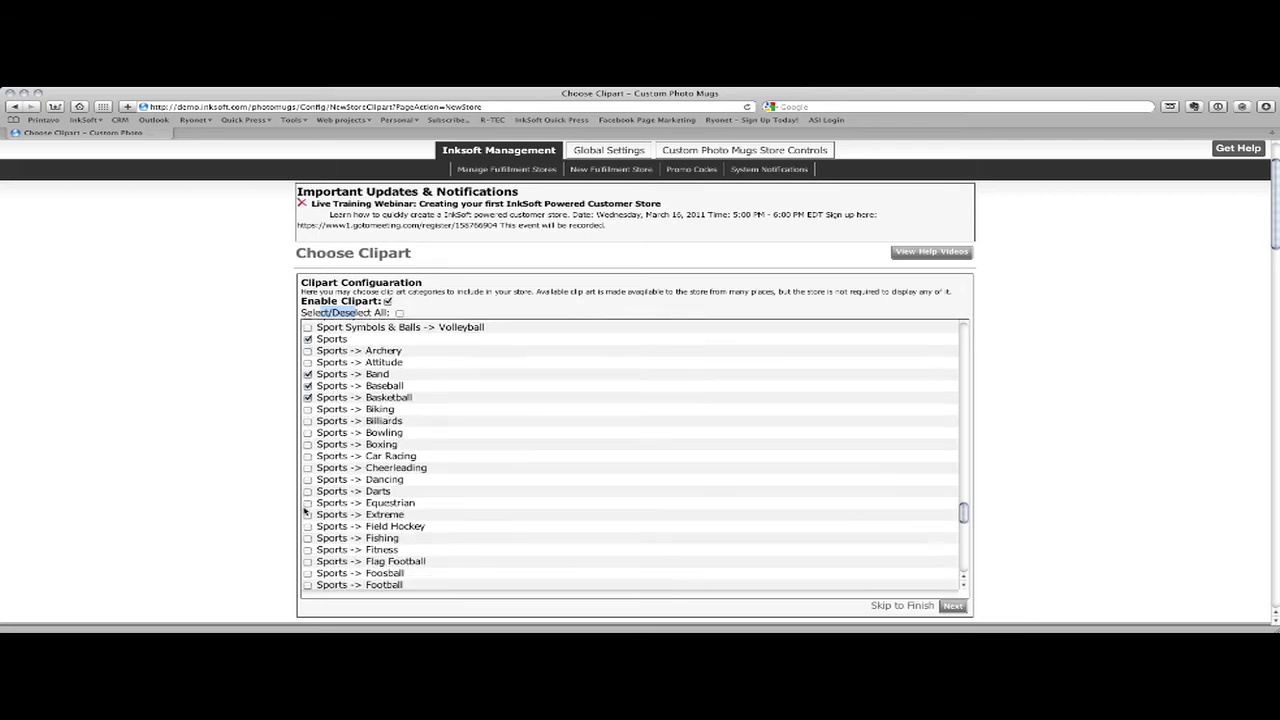
{"action": "scroll", "coordinate": [305, 511], "scroll_direction": "down", "scroll_amount": 4}
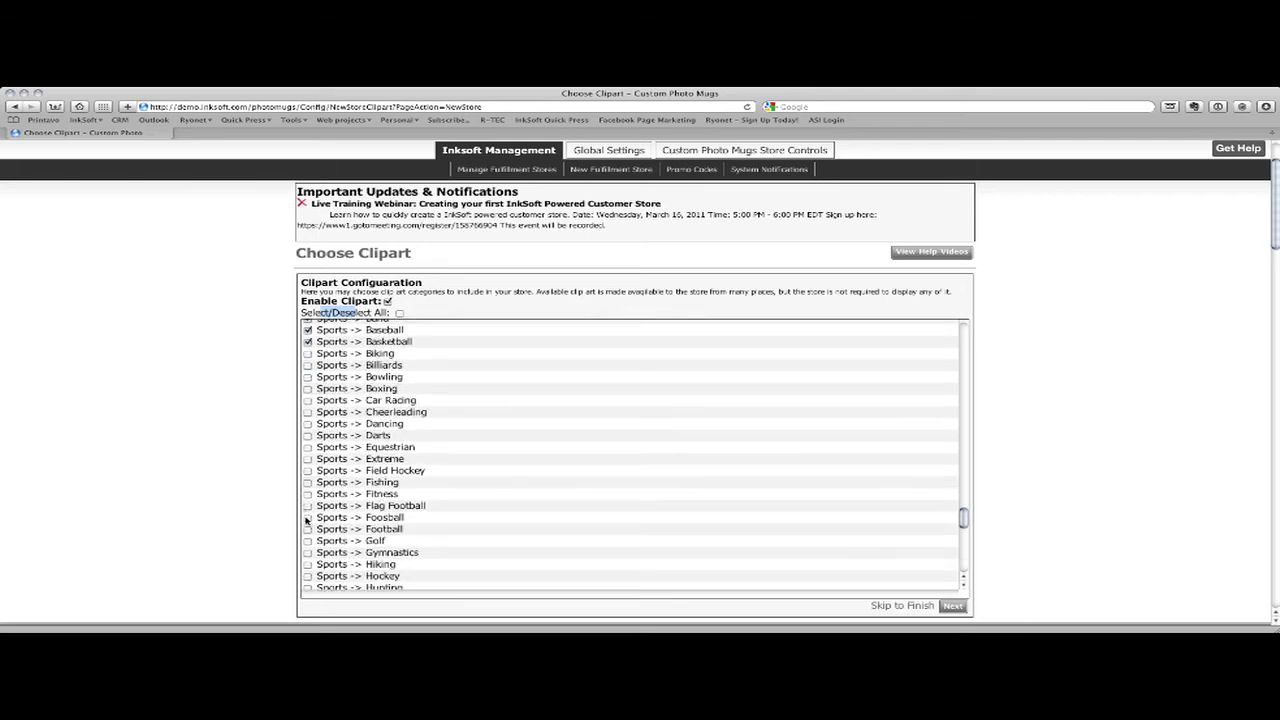
{"action": "left_click", "coordinate": [308, 528]}
{"action": "scroll", "coordinate": [354, 508], "scroll_direction": "down", "scroll_amount": 5}
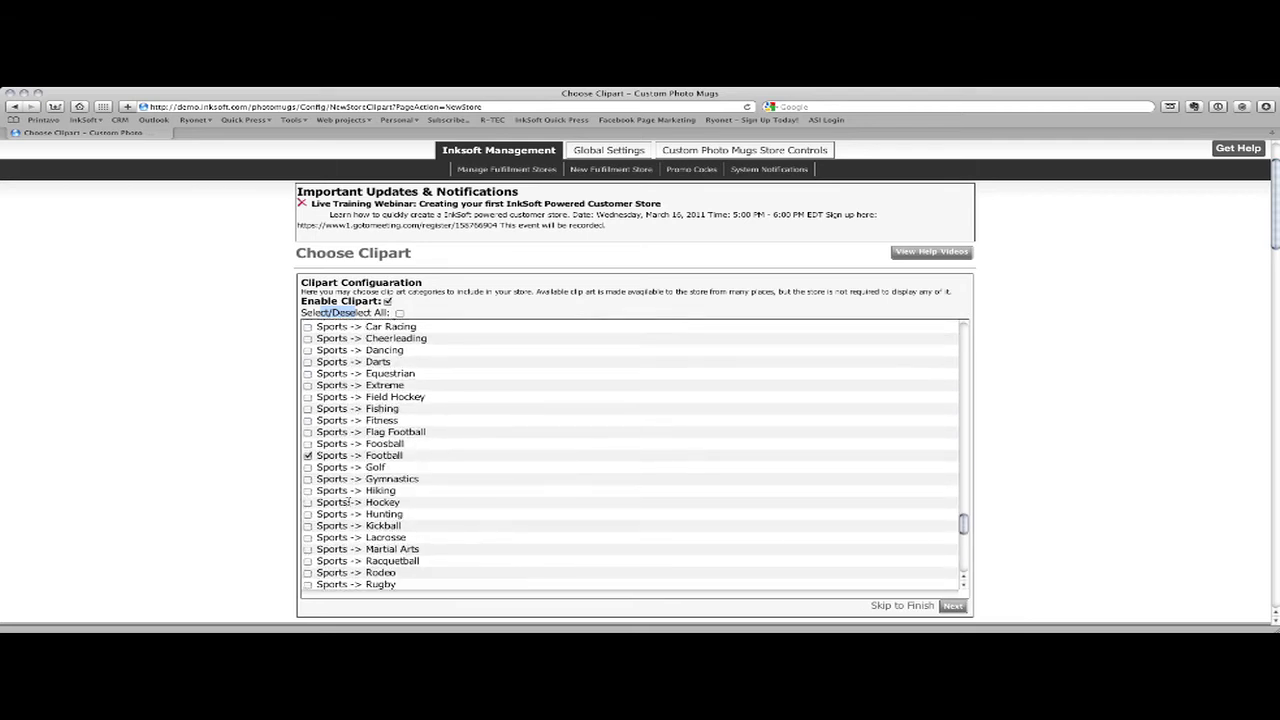
{"action": "left_click", "coordinate": [308, 537]}
{"action": "scroll", "coordinate": [352, 516], "scroll_direction": "down", "scroll_amount": 4}
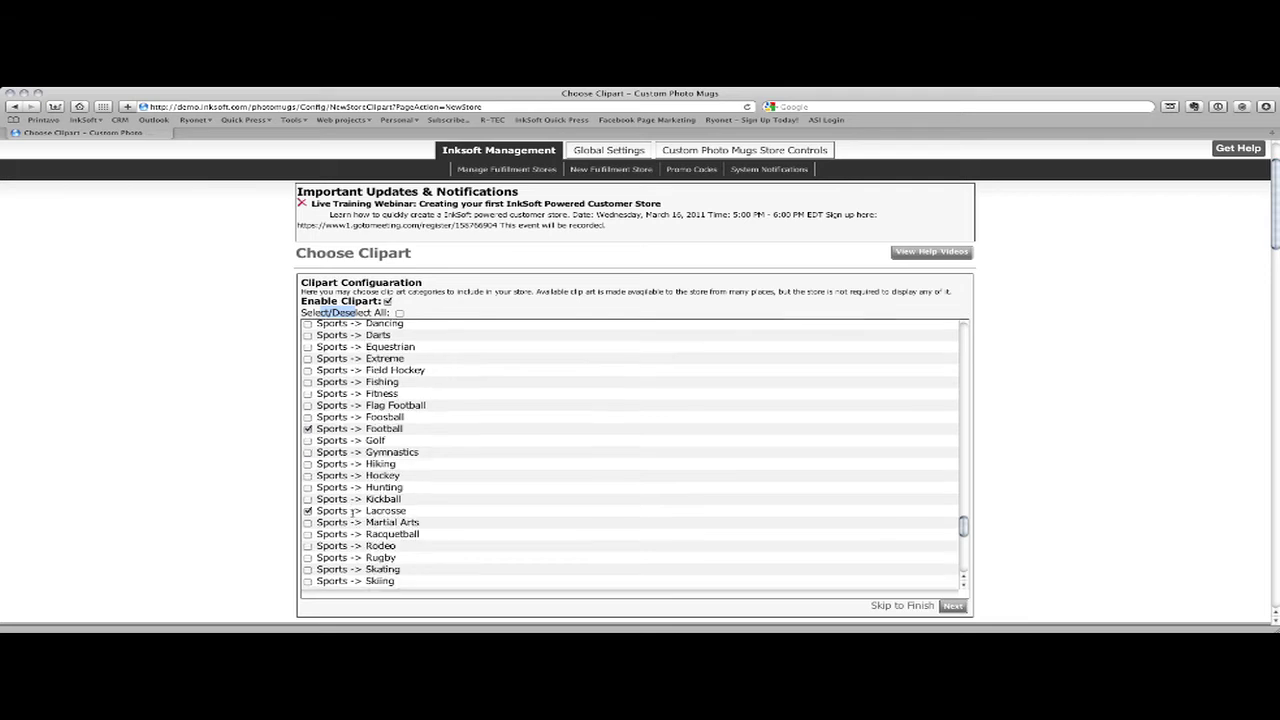
- Add the Sports -> Soccer and Sports -> Softball clipart categories and continue to the next stage of the store setup
{"action": "scroll", "coordinate": [354, 516], "scroll_direction": "down", "scroll_amount": 10}
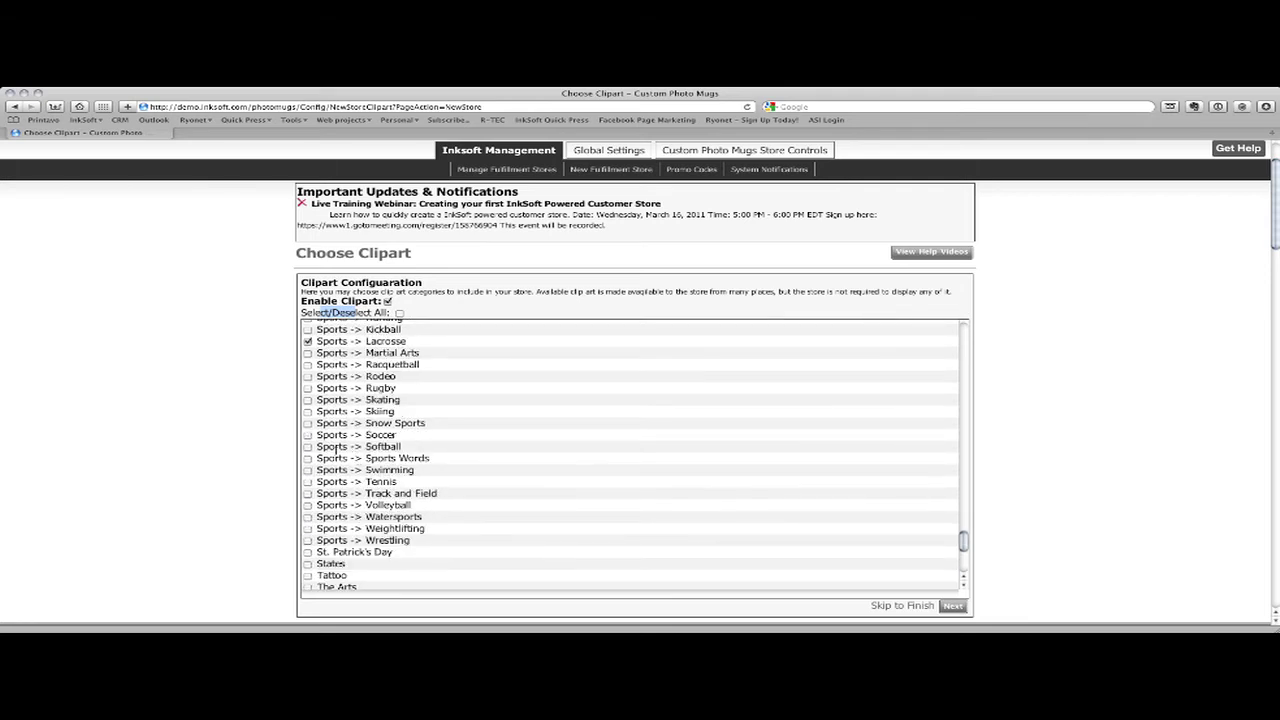
{"action": "left_click", "coordinate": [308, 447]}
{"action": "left_click", "coordinate": [308, 435]}
{"action": "scroll", "coordinate": [563, 491], "scroll_direction": "down", "scroll_amount": 5}
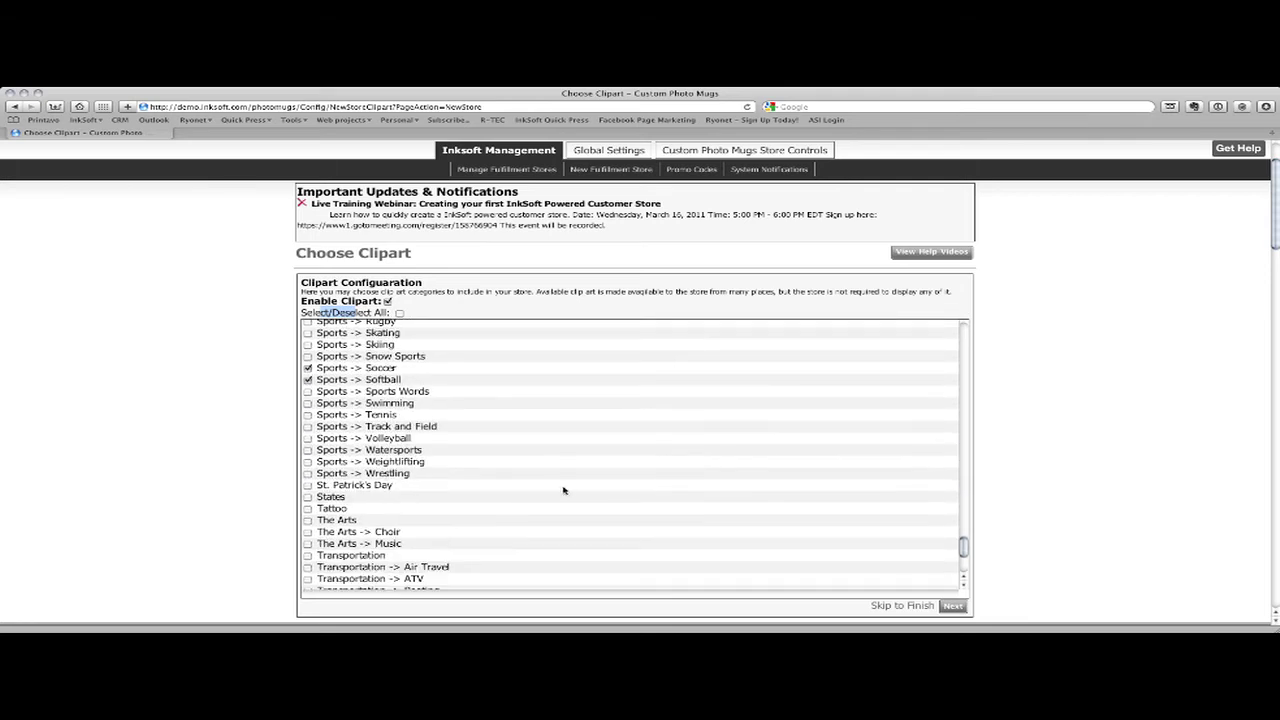
{"action": "scroll", "coordinate": [494, 488], "scroll_direction": "down", "scroll_amount": 12}
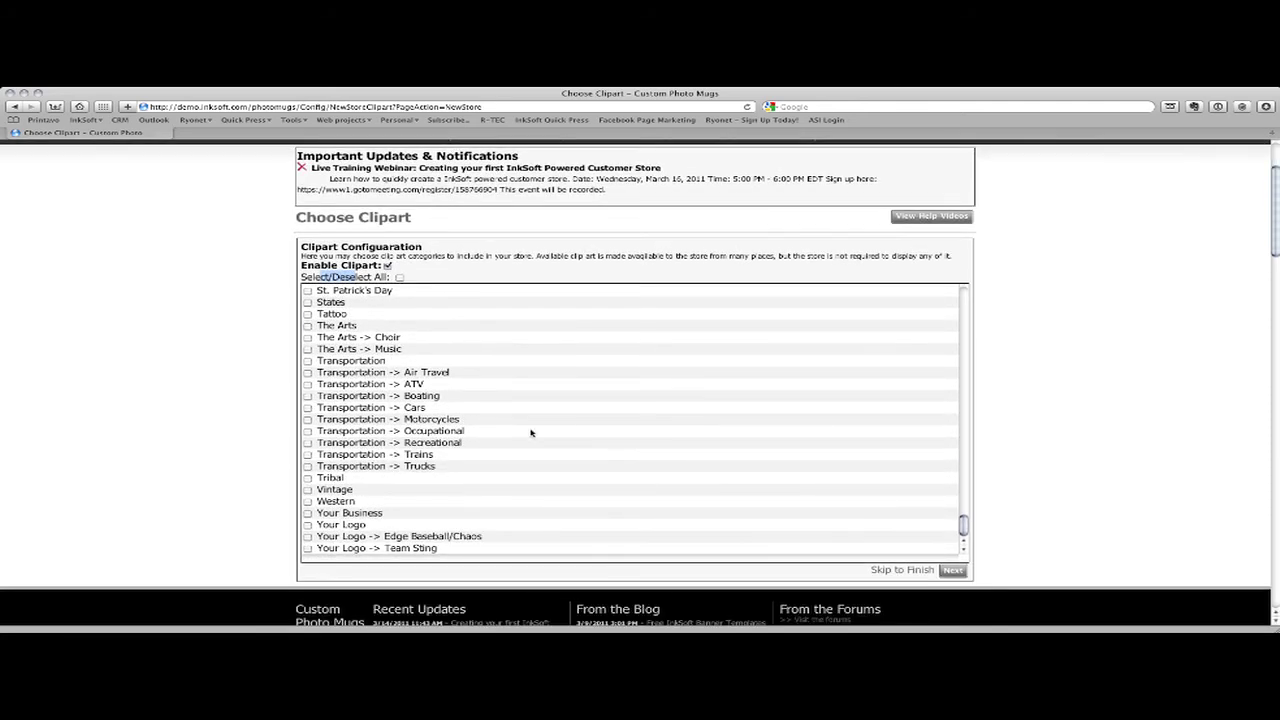
{"action": "left_click", "coordinate": [955, 571]}
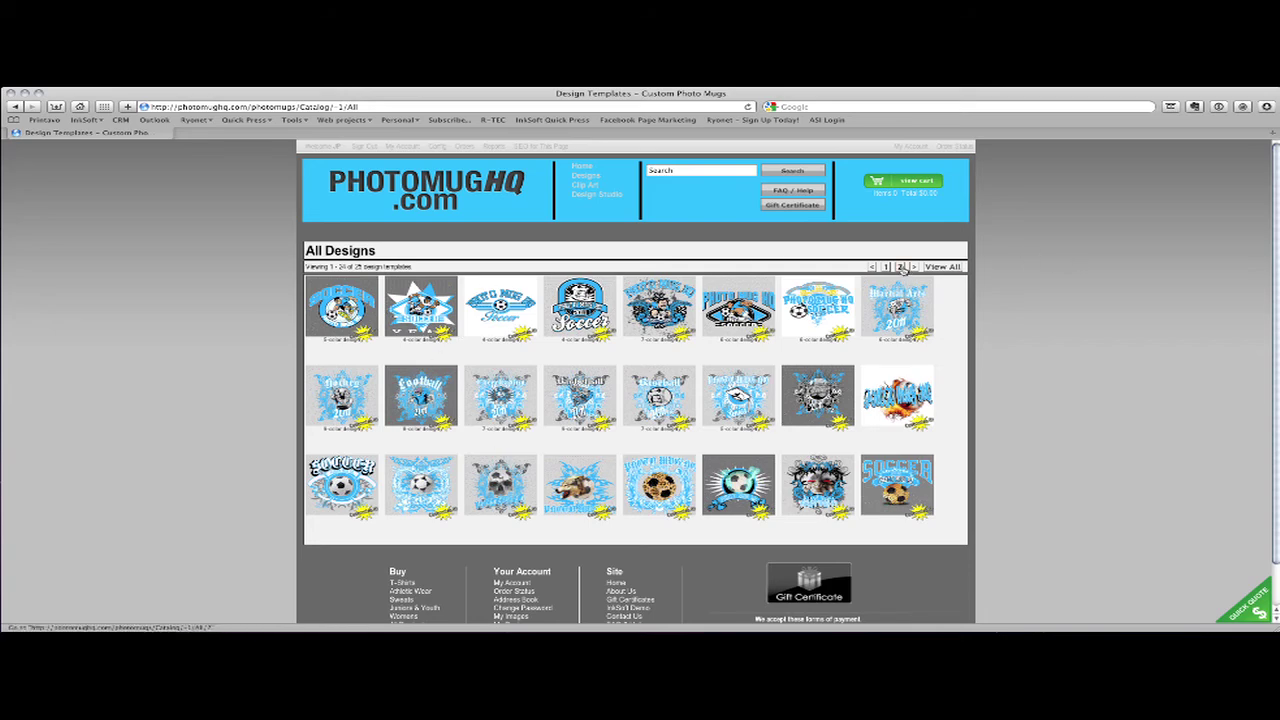
- Review both pages of the store's design templates, view the SOCCER TEMP 06 design, and return to the storefront home page
{"action": "left_click", "coordinate": [901, 267]}
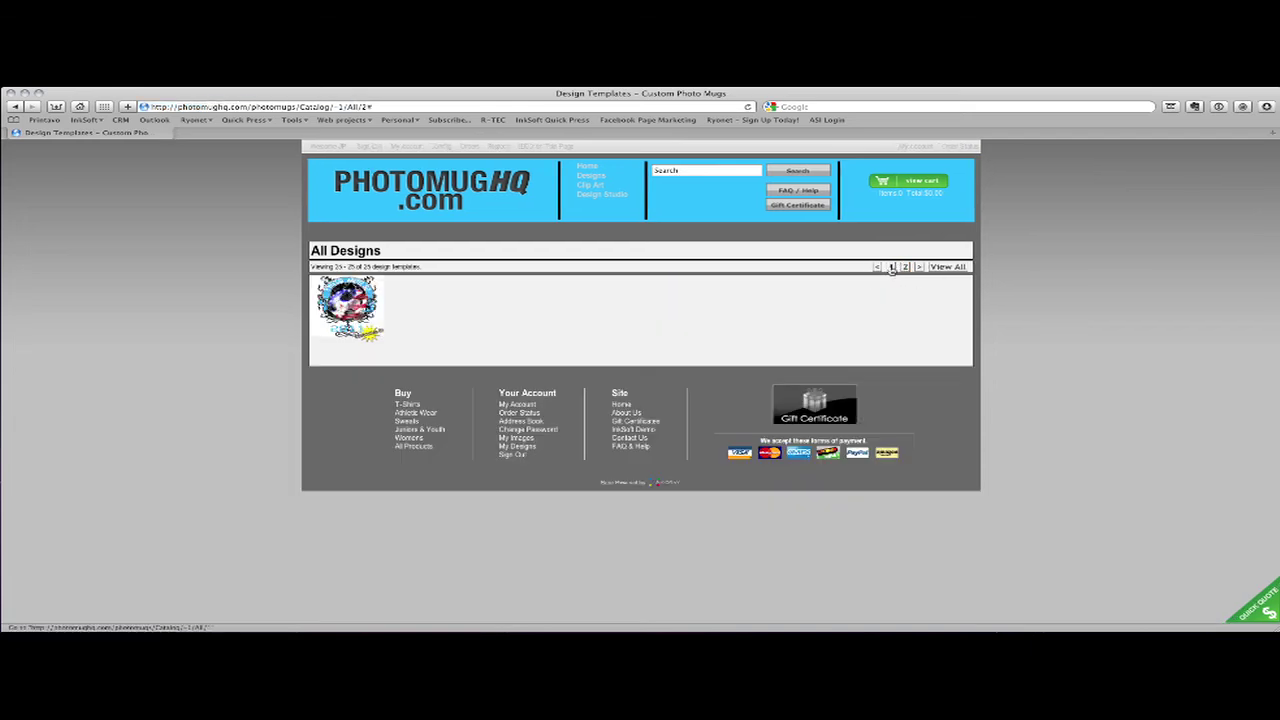
{"action": "left_click", "coordinate": [891, 267]}
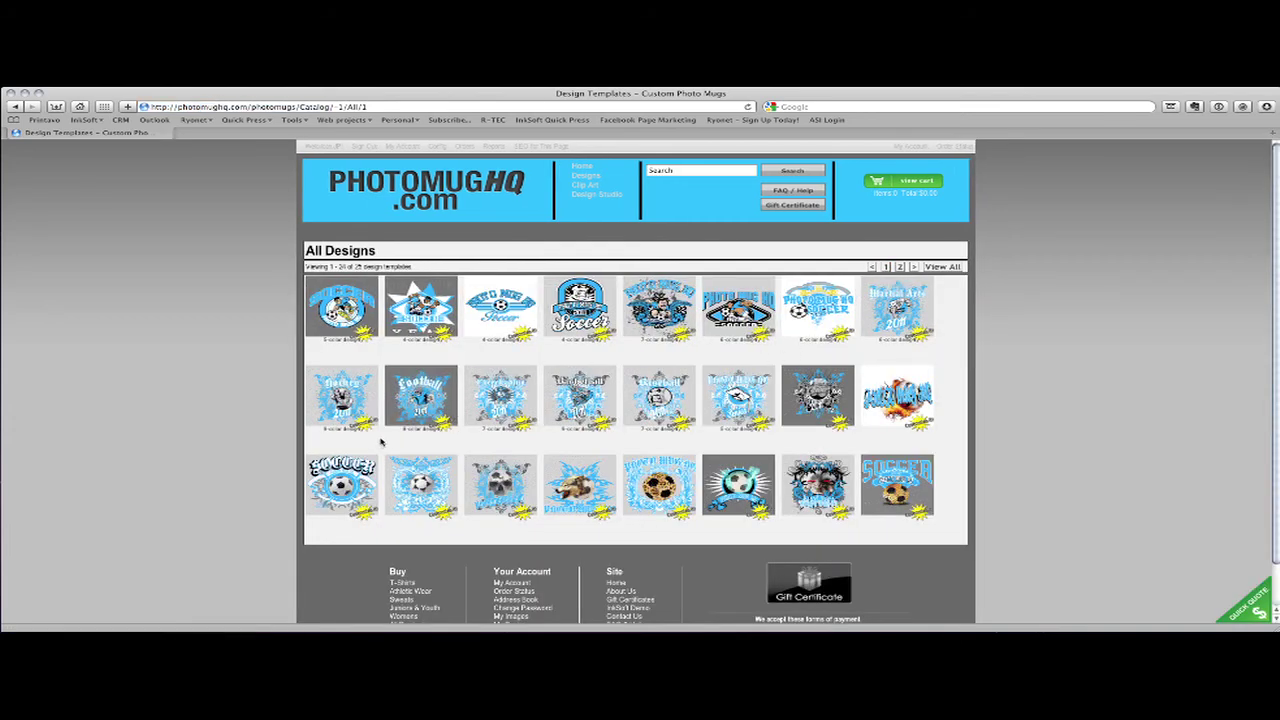
{"action": "left_click", "coordinate": [890, 482]}
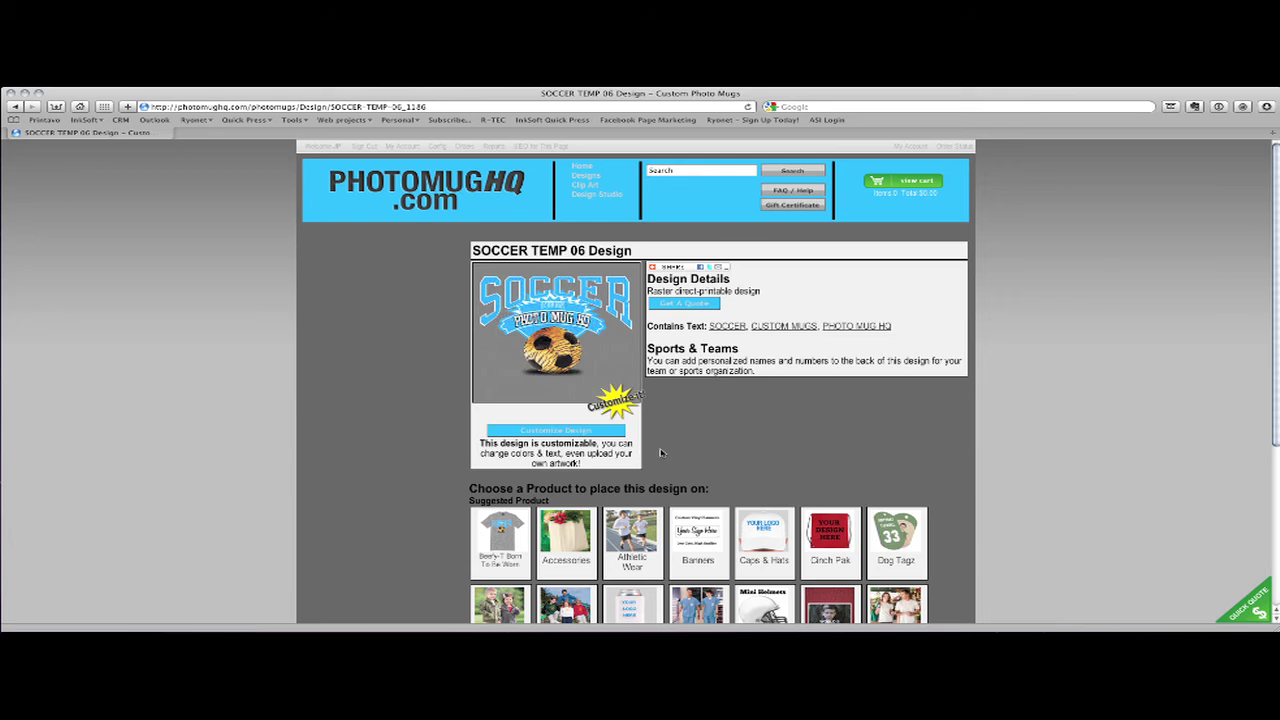
{"action": "left_click", "coordinate": [557, 168]}
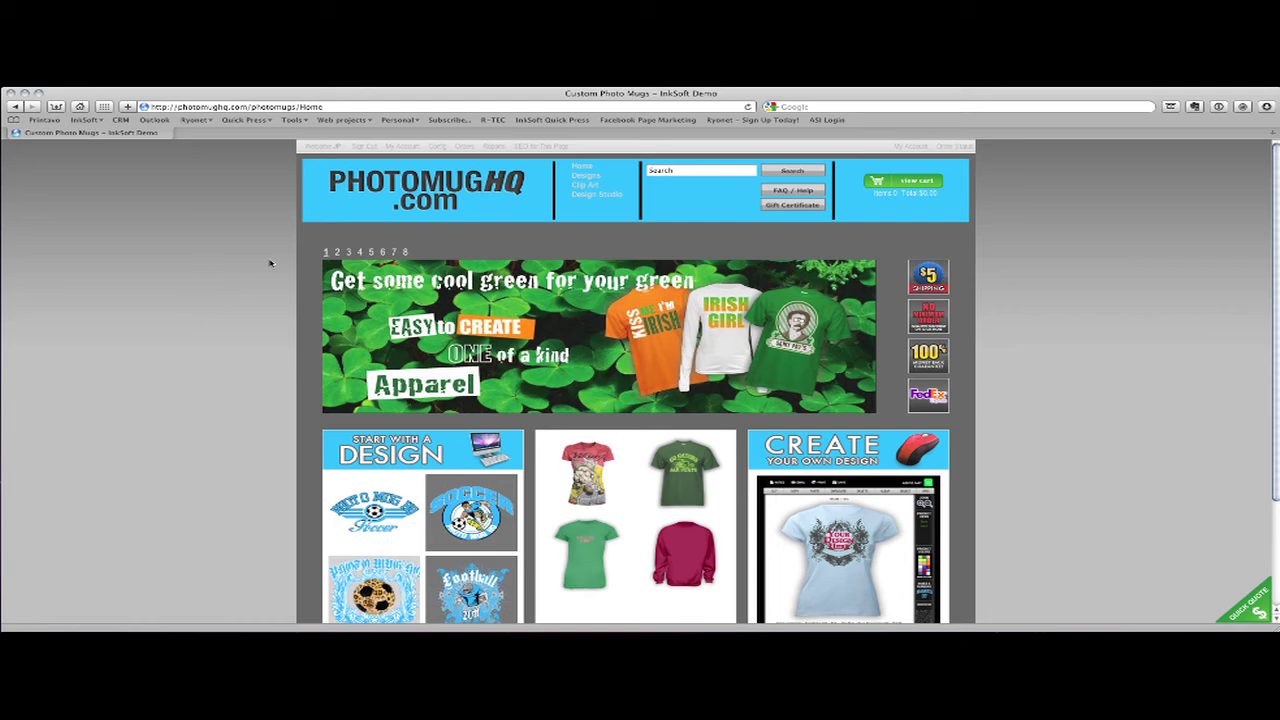
- Open the store theme configuration for Custom Photo Mugs and apply the Simple & Clean theme
{"action": "left_click", "coordinate": [437, 147]}
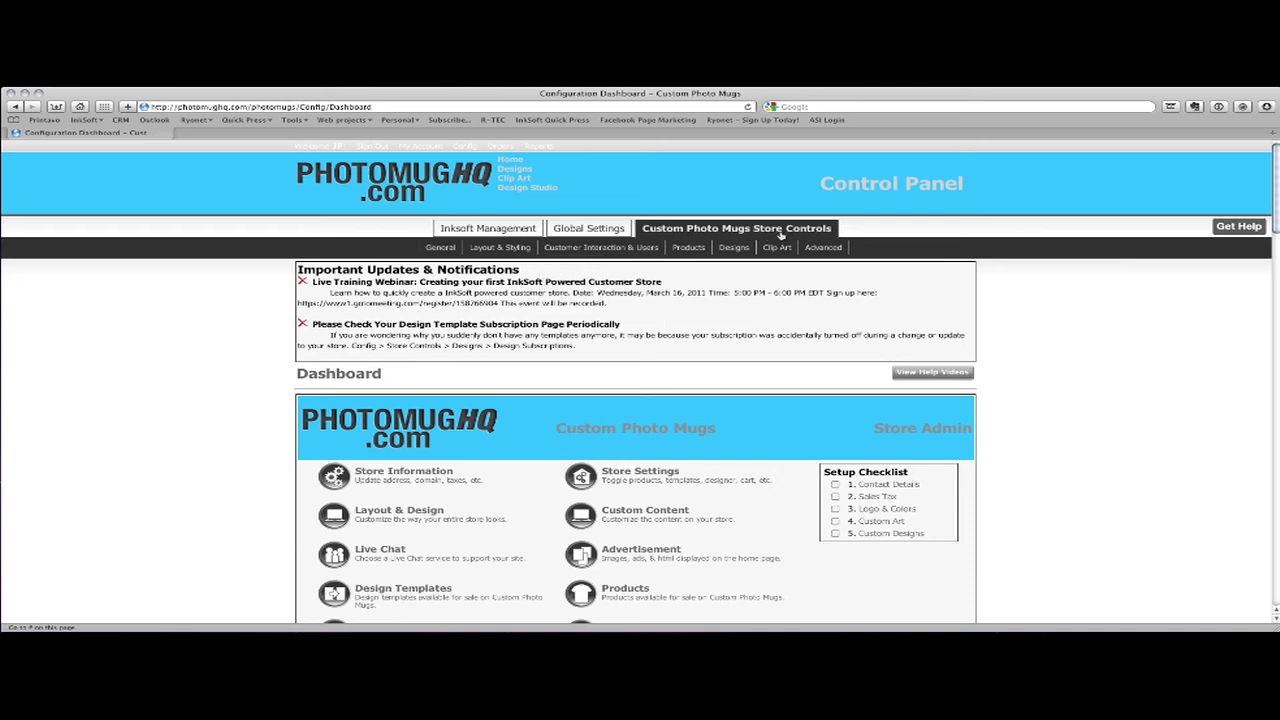
{"action": "mouse_move", "coordinate": [513, 248]}
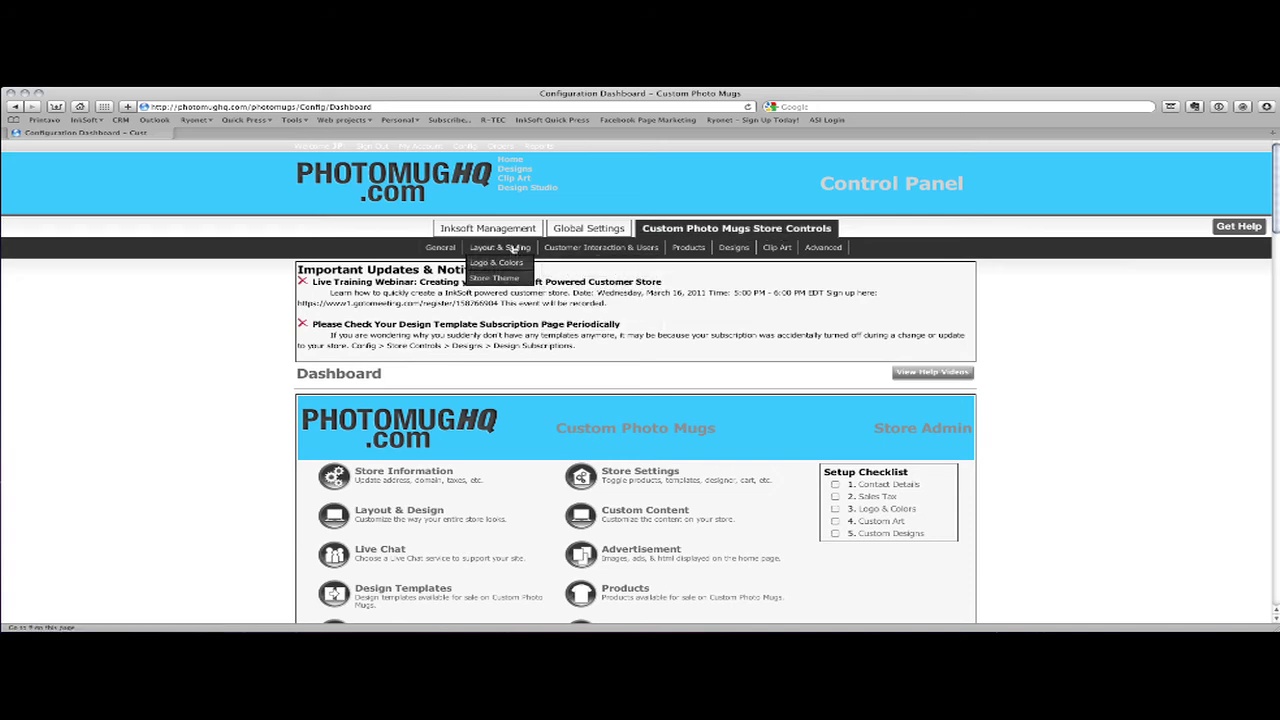
{"action": "left_click", "coordinate": [498, 279]}
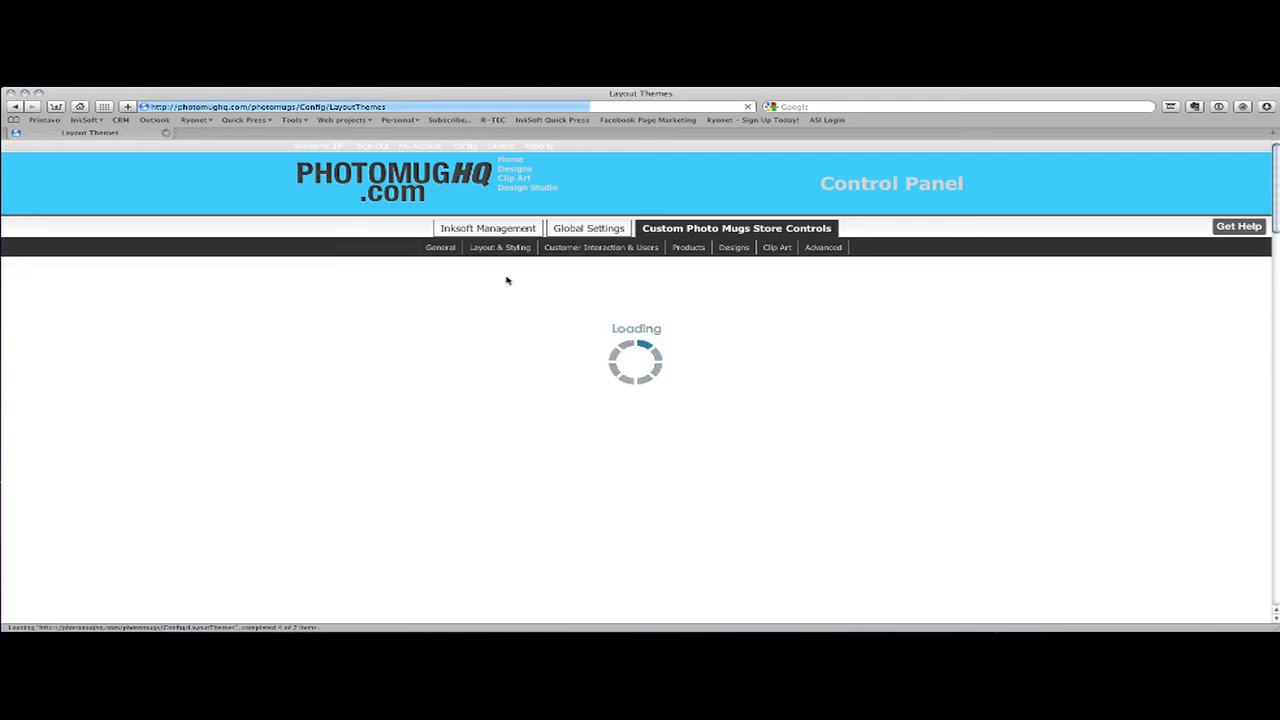
{"action": "scroll", "coordinate": [503, 343], "scroll_direction": "down", "scroll_amount": 2}
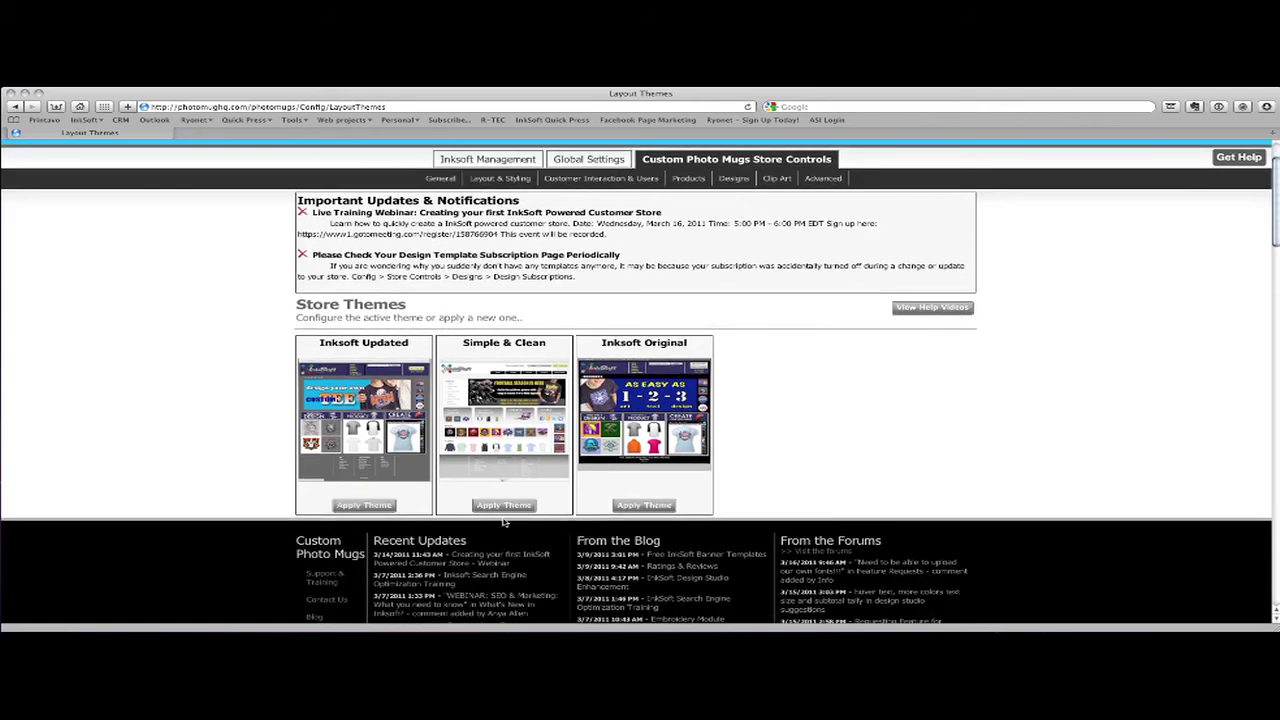
{"action": "left_click", "coordinate": [503, 506]}
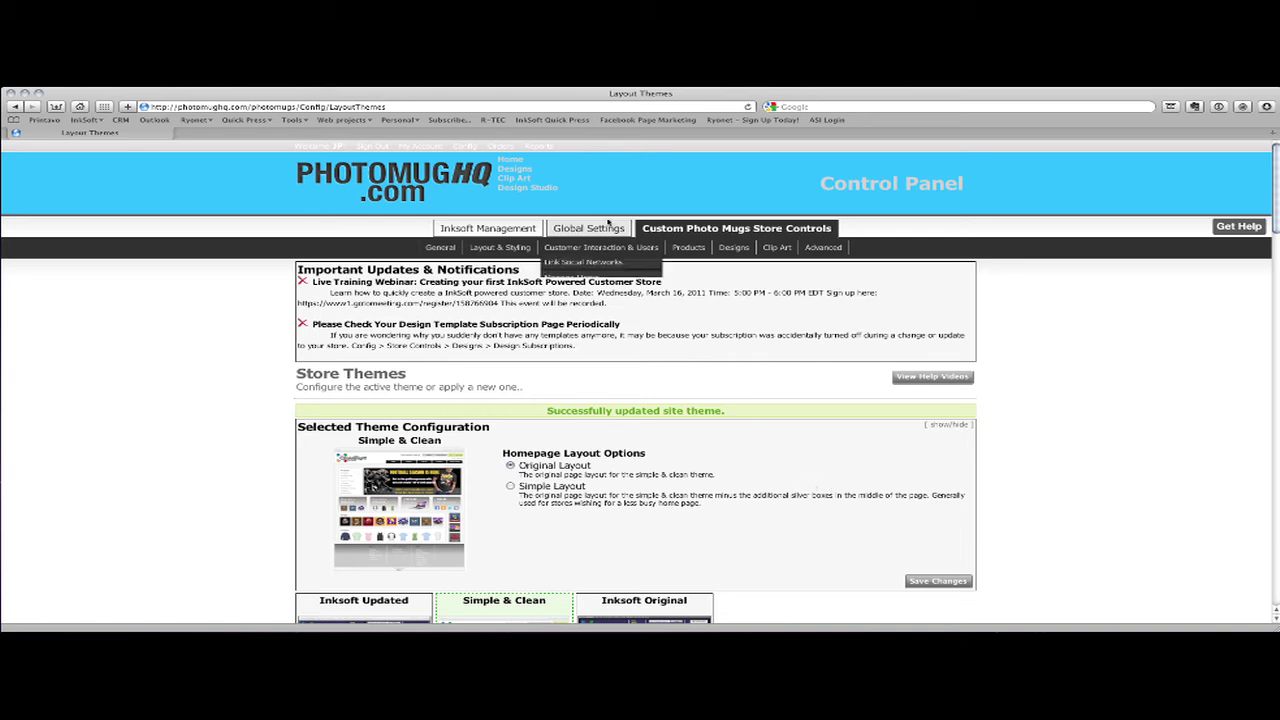
- Examine the storefront home page's layout in the applied theme and return to the store's configuration dashboard
{"action": "left_click", "coordinate": [512, 162]}
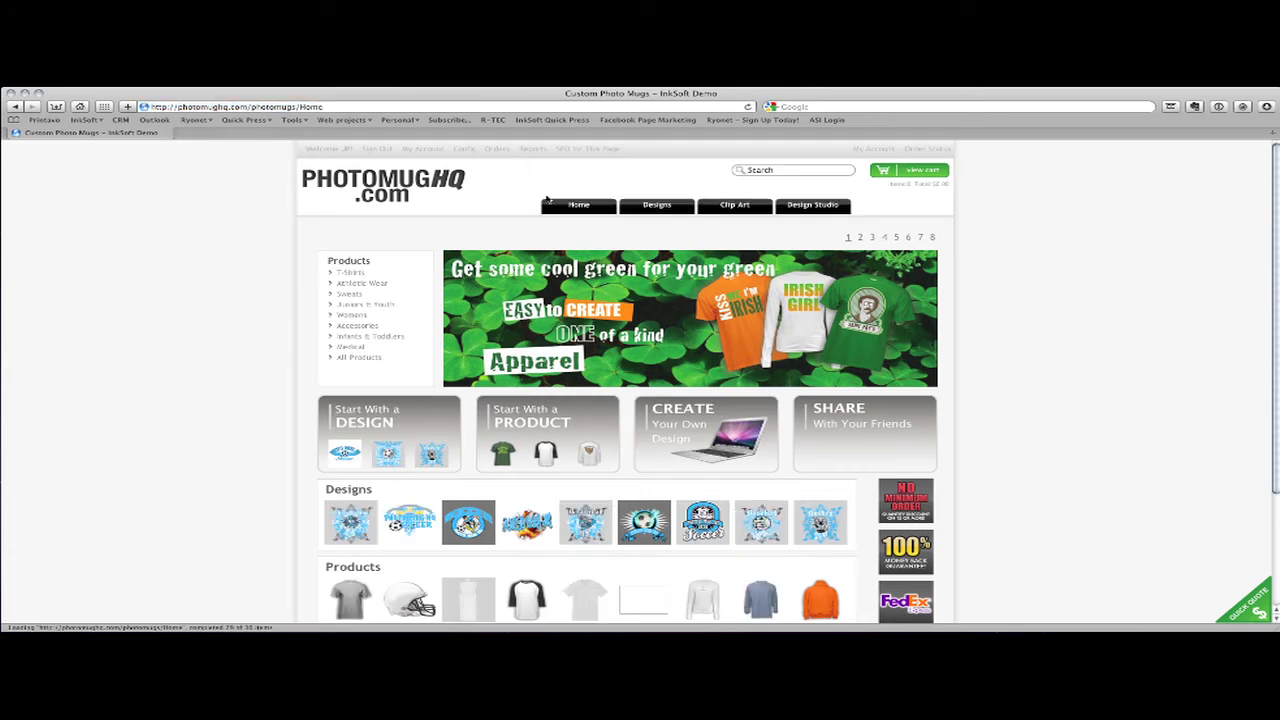
{"action": "scroll", "coordinate": [530, 175], "scroll_direction": "down", "scroll_amount": 1}
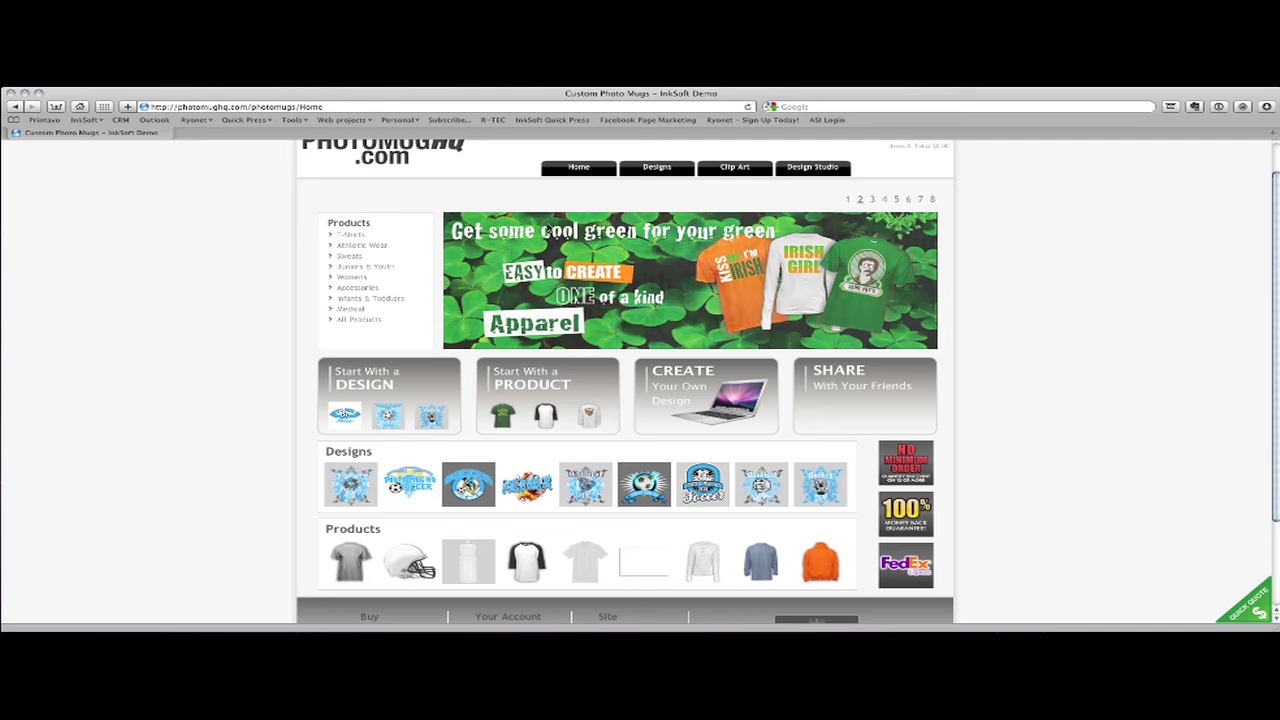
{"action": "scroll", "coordinate": [578, 300], "scroll_direction": "up", "scroll_amount": 1}
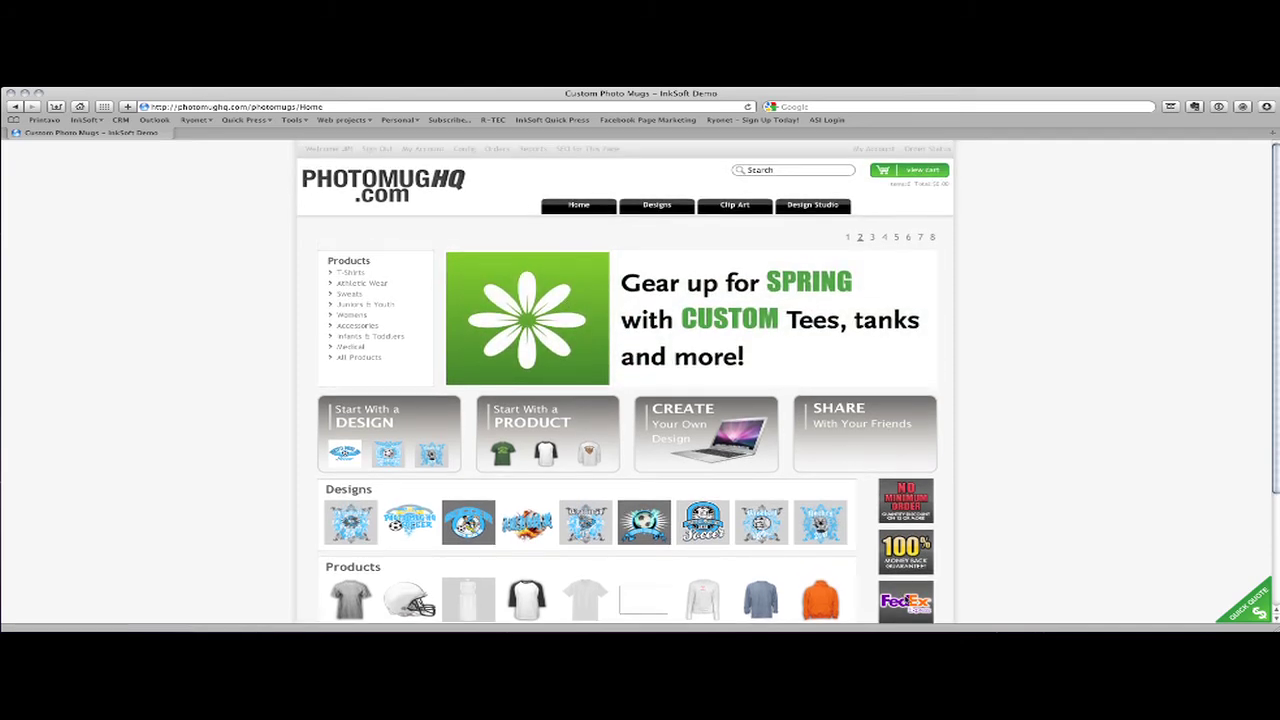
{"action": "scroll", "coordinate": [904, 573], "scroll_direction": "down", "scroll_amount": 1}
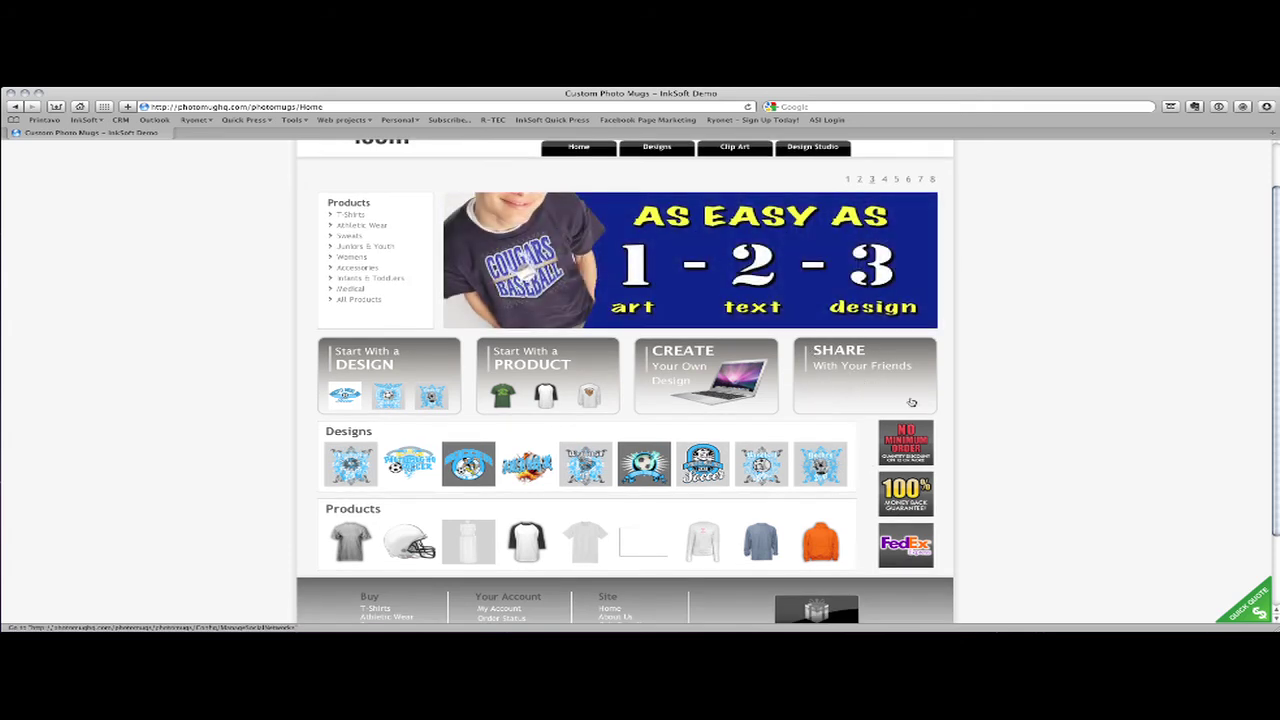
{"action": "scroll", "coordinate": [934, 401], "scroll_direction": "up", "scroll_amount": 1}
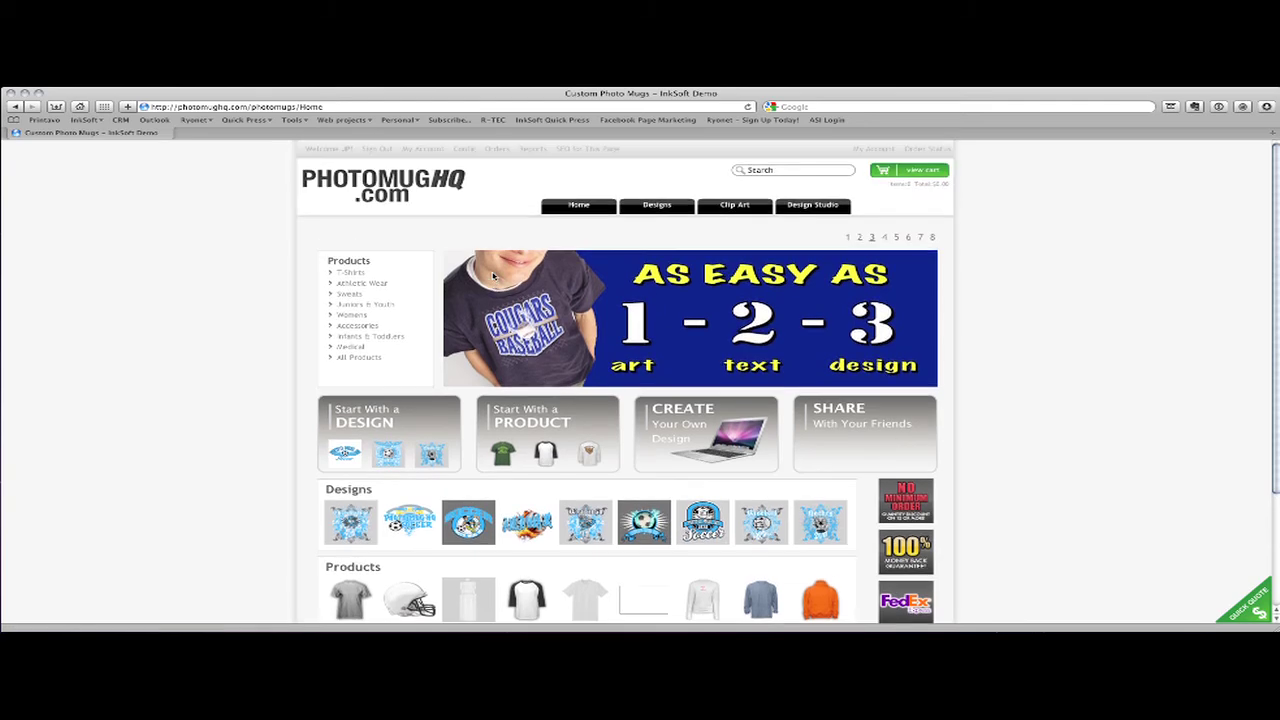
{"action": "left_click", "coordinate": [470, 150]}
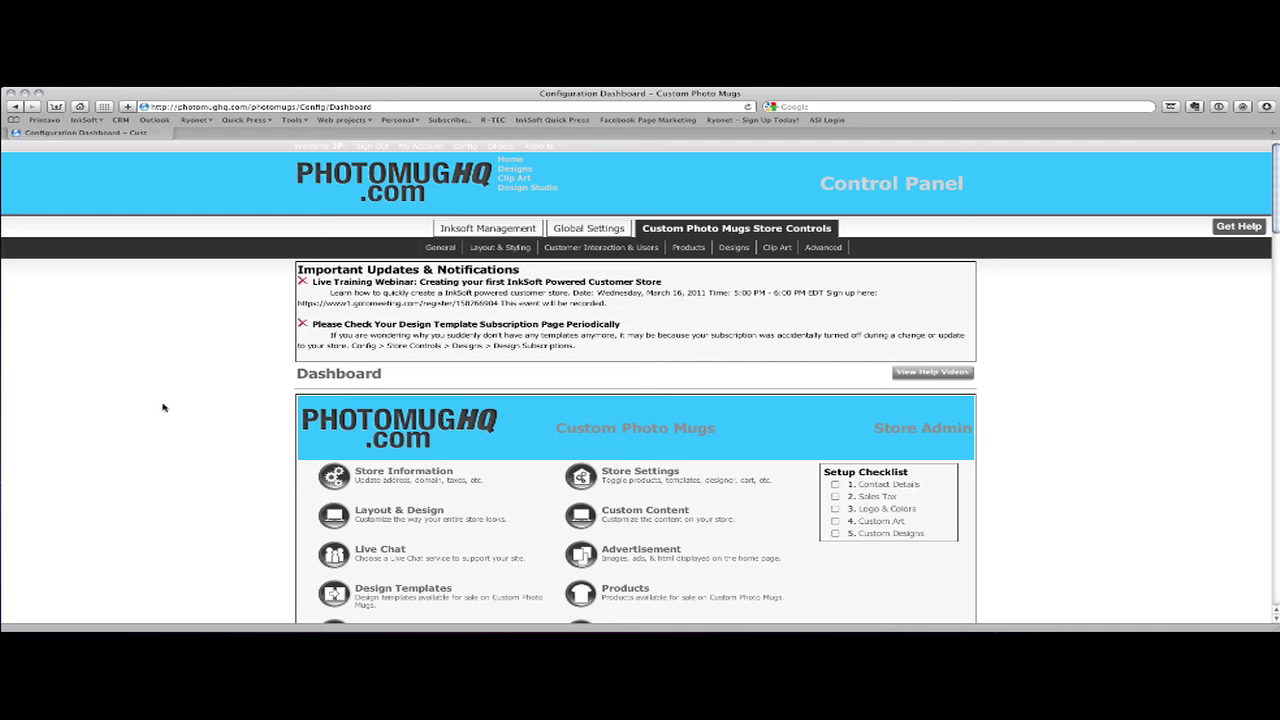
- Switch to Adobe Photoshop CS4, bring up the Untitled-1.jpg banner document and deselect the Design Now button's base with the Move tool
{"action": "left_click", "coordinate": [405, 628]}
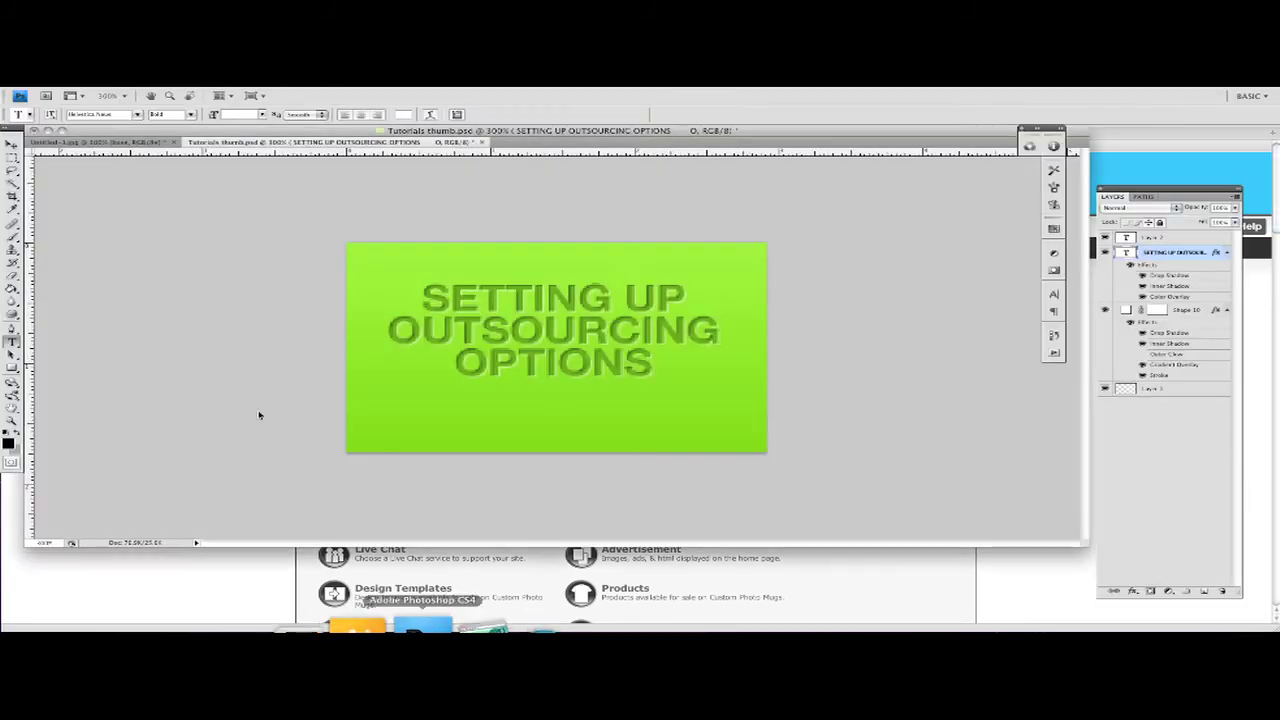
{"action": "left_click", "coordinate": [130, 143]}
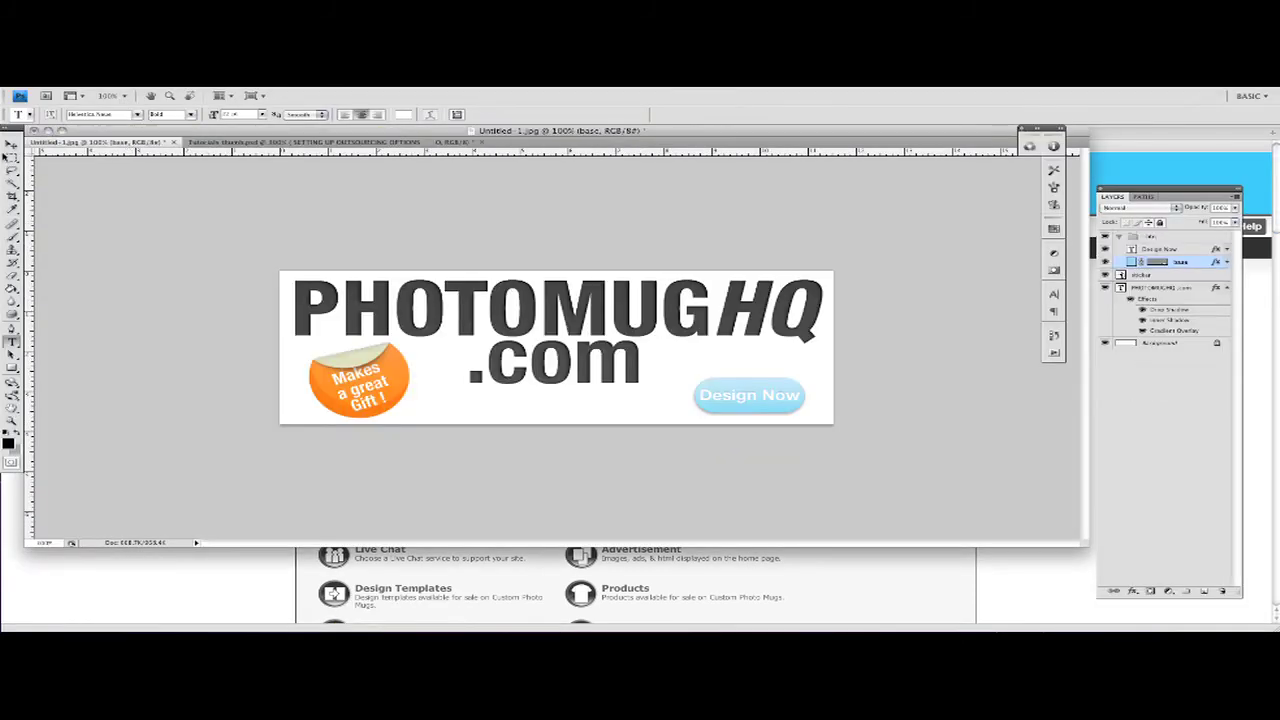
{"action": "left_click", "coordinate": [11, 144]}
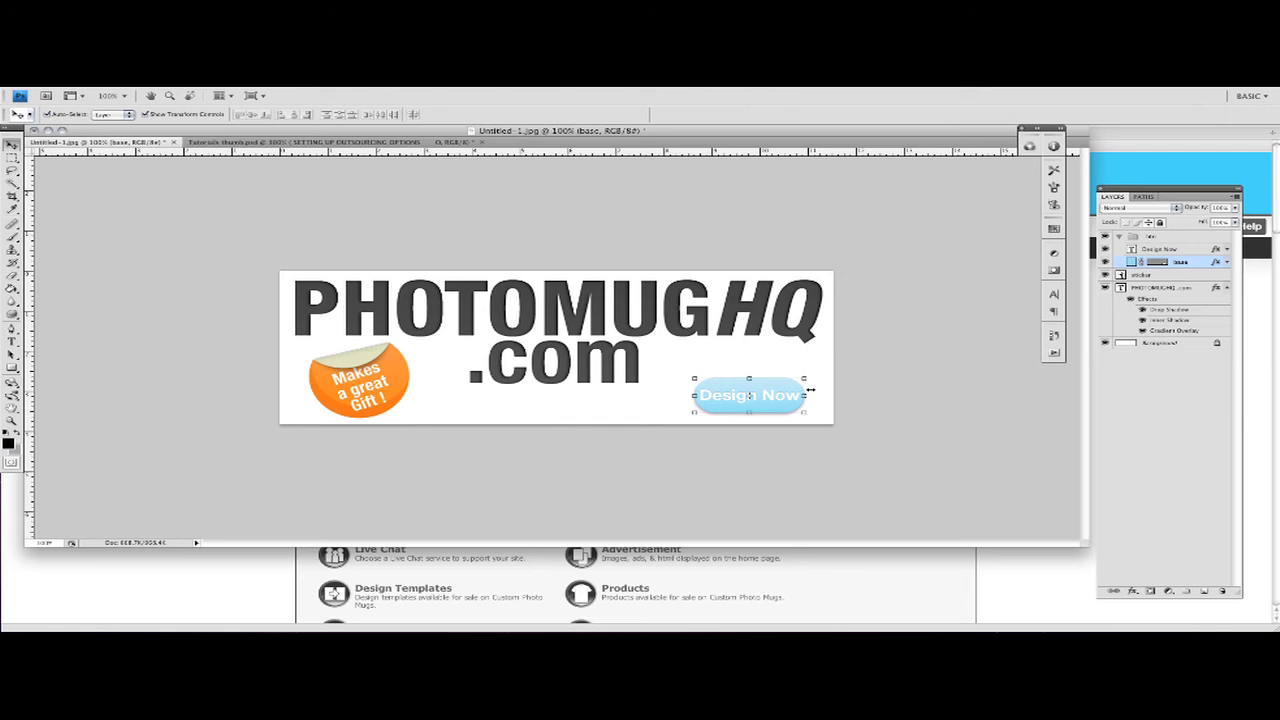
{"action": "left_click", "coordinate": [593, 230]}
- Export the banner for web as a very high quality JPEG named banner.jpg on the Desktop
{"action": "left_click", "coordinate": [112, 82]}
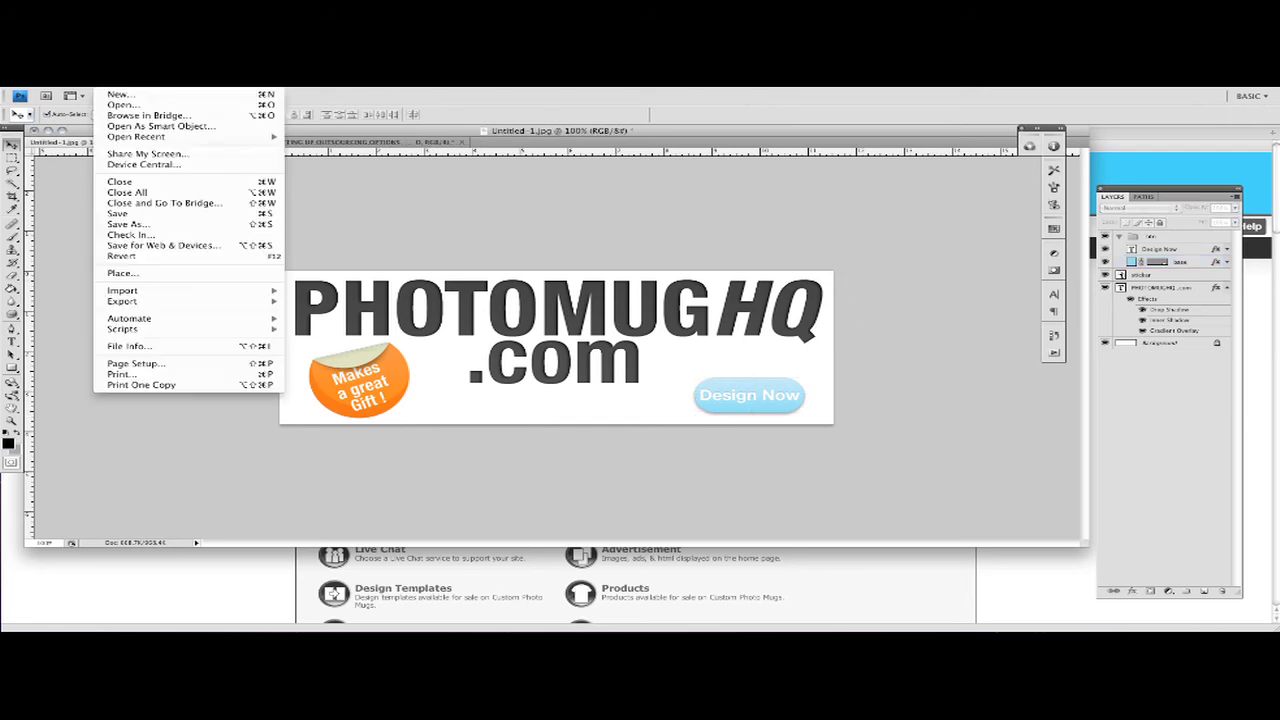
{"action": "left_click", "coordinate": [140, 246]}
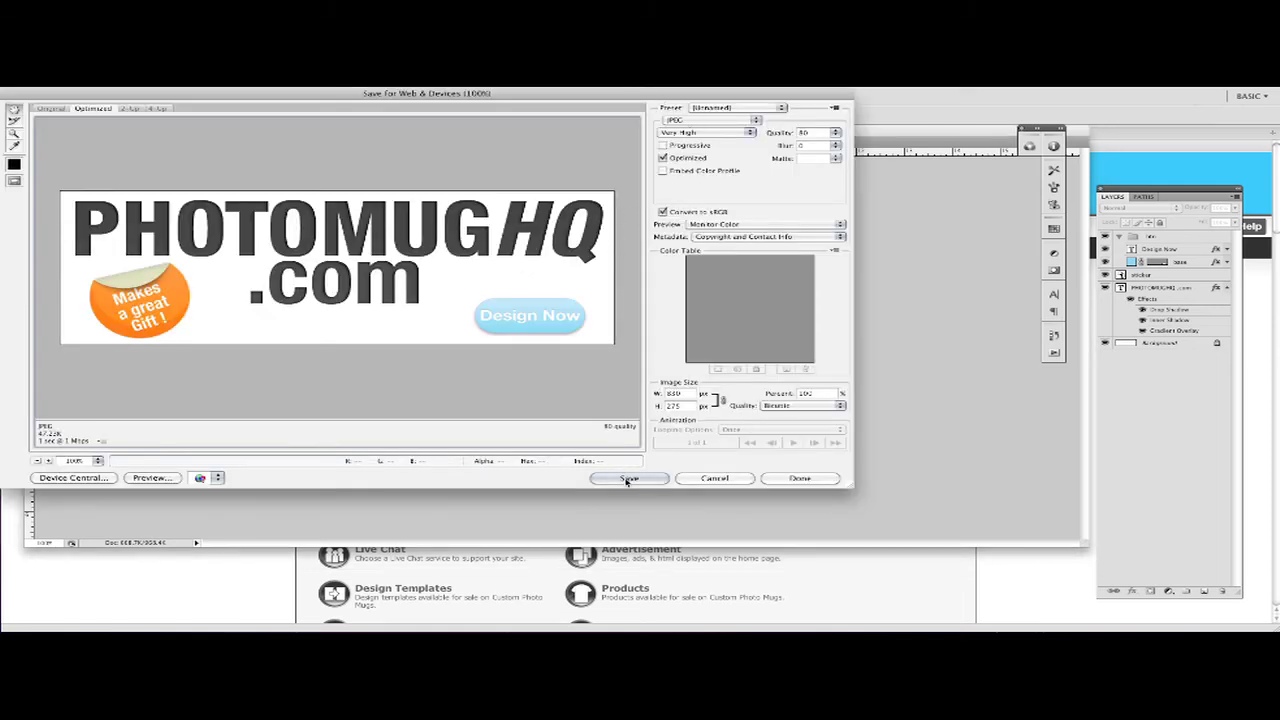
{"action": "left_click", "coordinate": [628, 478]}
{"action": "type", "text": "banner"}
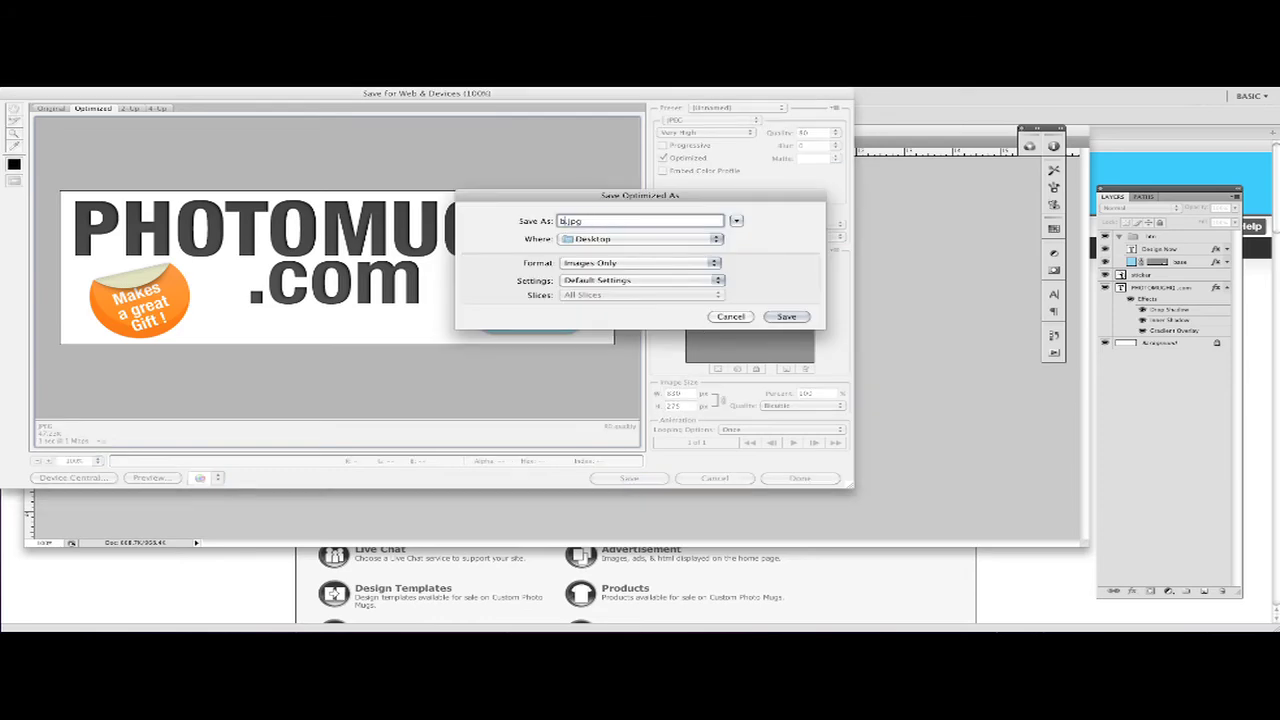
{"action": "left_click", "coordinate": [793, 318]}
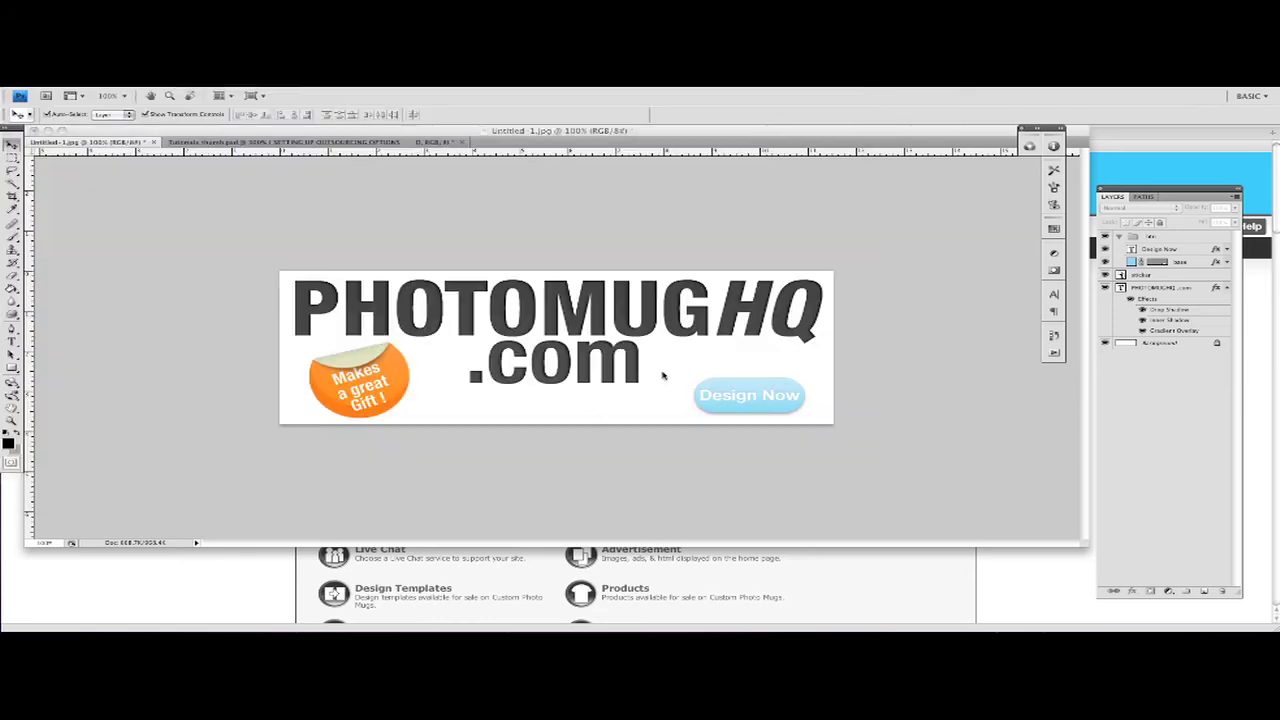
- Return to Safari, open the Advertisement Library in the global settings and start a new advertisement
{"action": "left_click", "coordinate": [175, 585]}
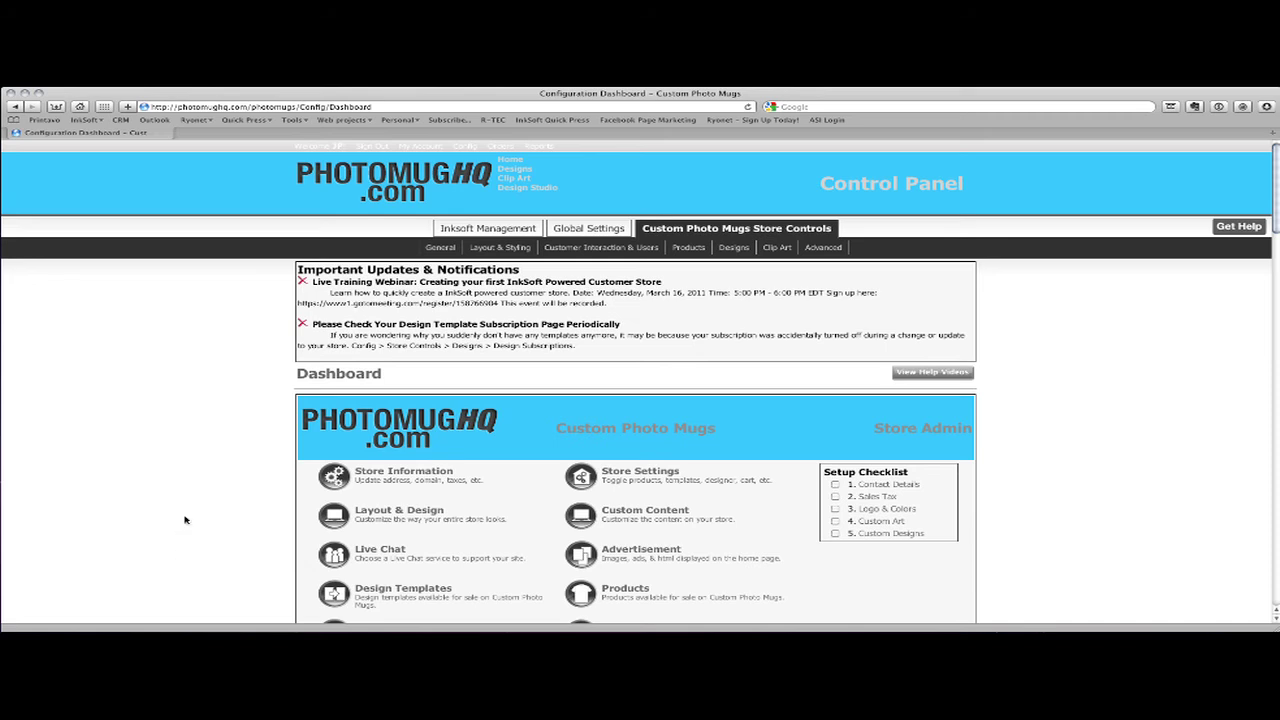
{"action": "left_click", "coordinate": [583, 229]}
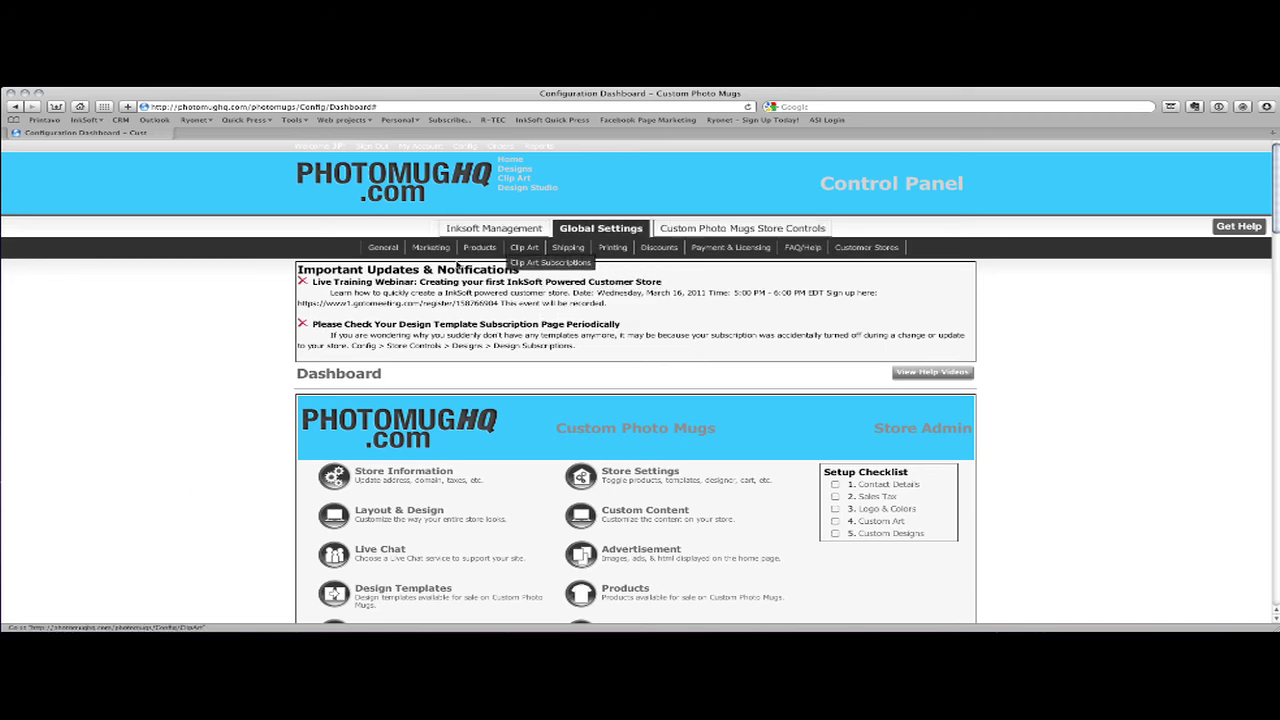
{"action": "mouse_move", "coordinate": [431, 248]}
{"action": "left_click", "coordinate": [465, 266]}
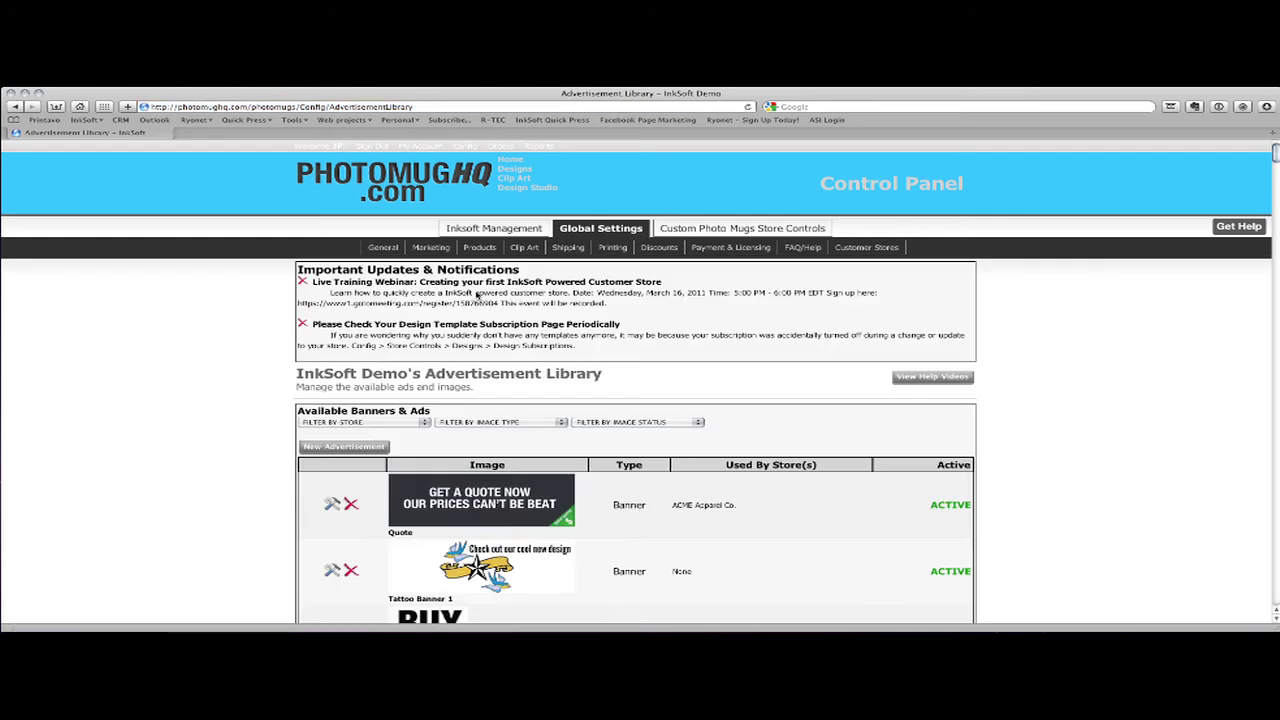
{"action": "left_click", "coordinate": [366, 448]}
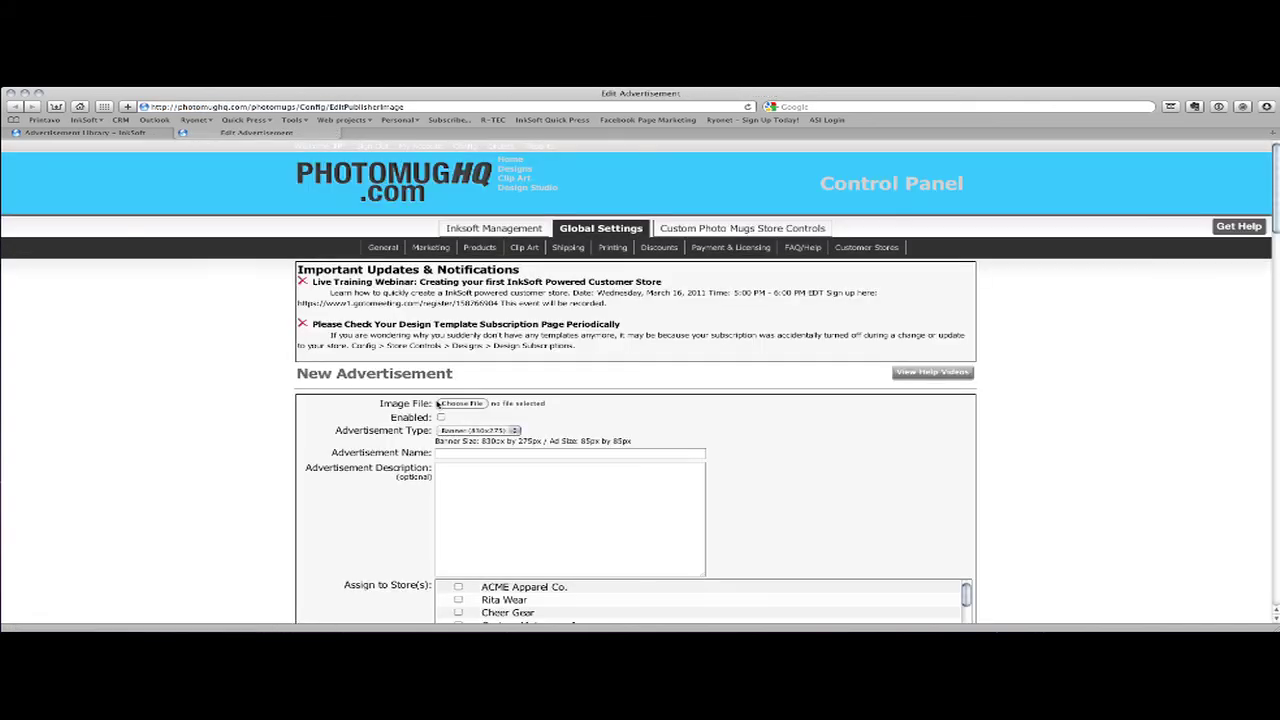
- Use banner.jpg as the new banner advertisement's image, enable it and name it Photo Mug
{"action": "left_click", "coordinate": [452, 407]}
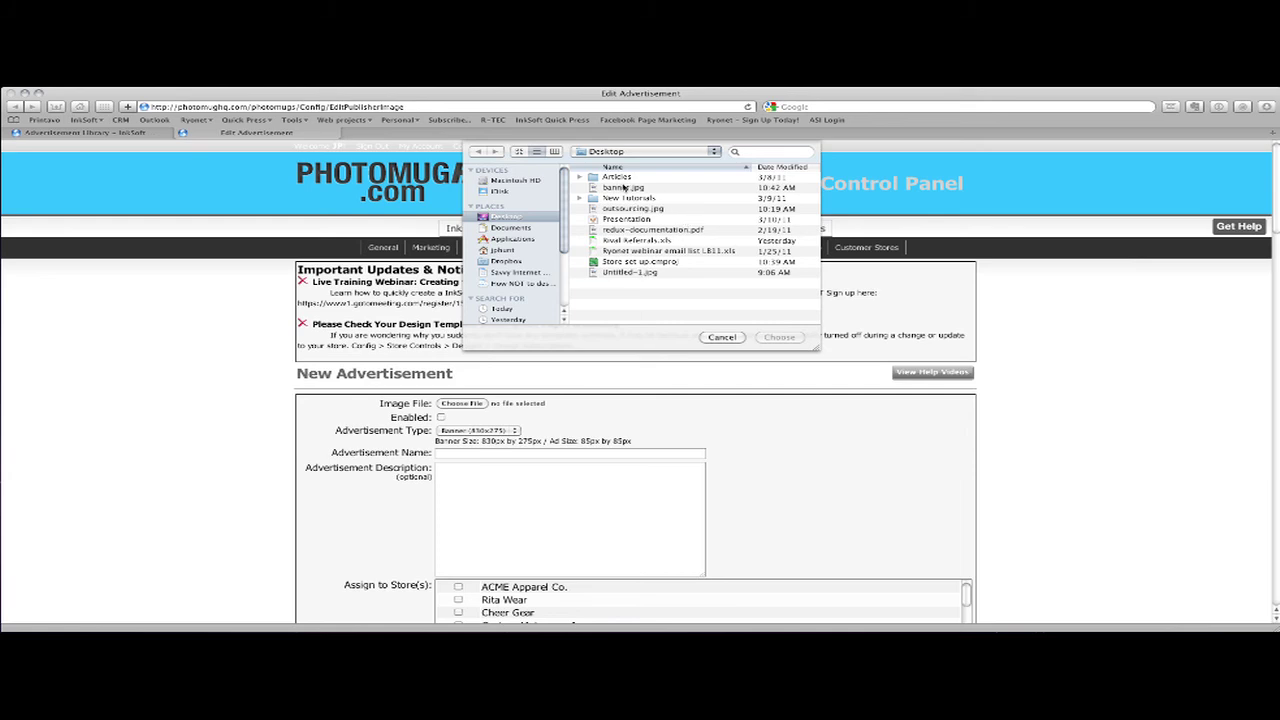
{"action": "double_click", "coordinate": [624, 187]}
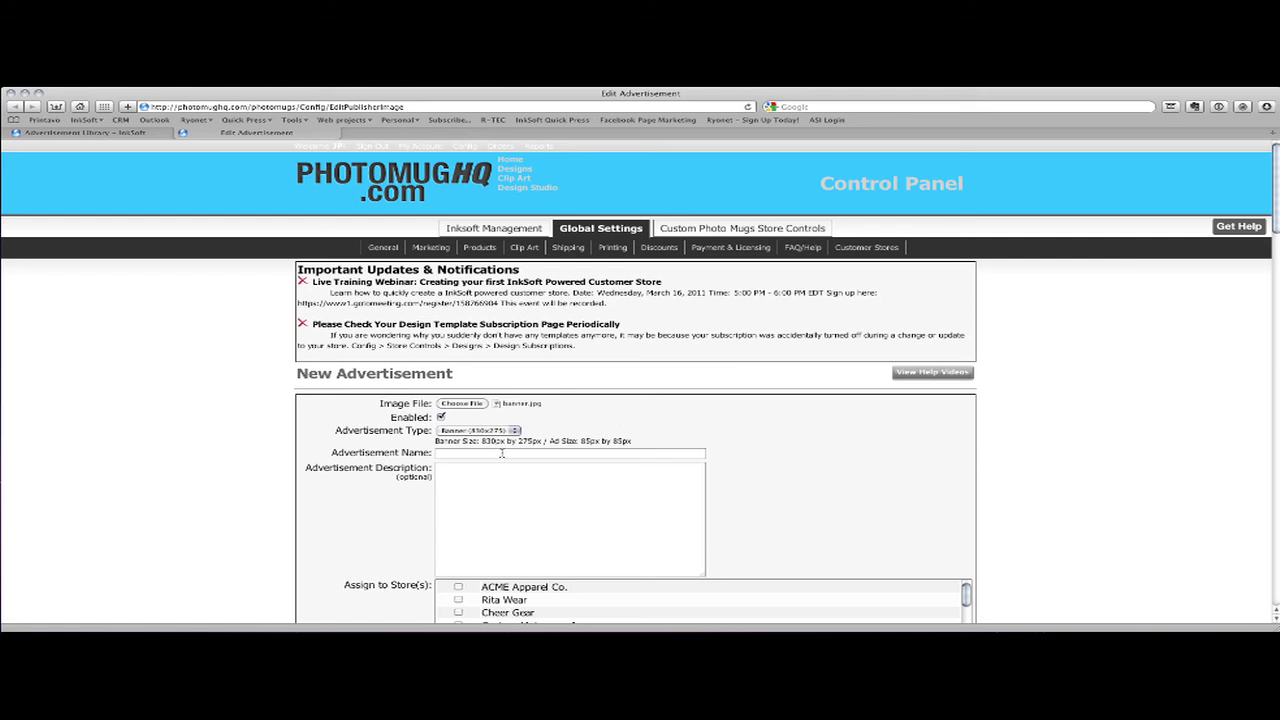
{"action": "left_click", "coordinate": [502, 454]}
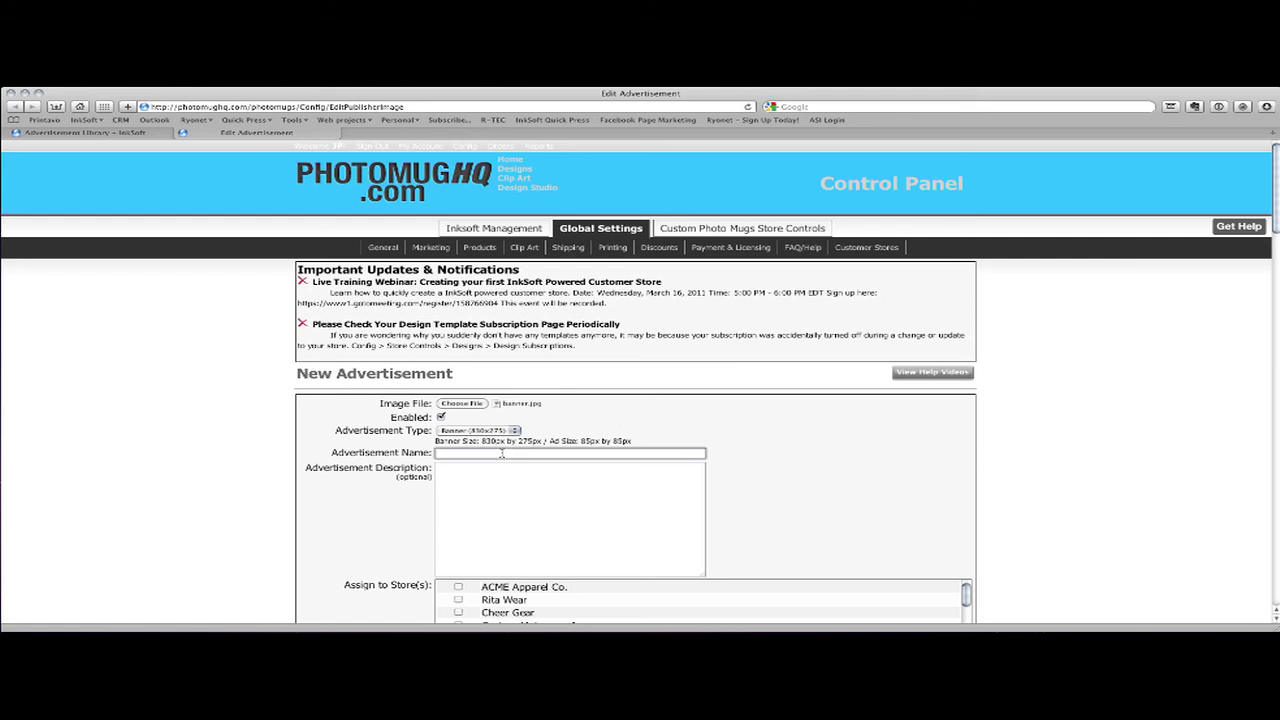
{"action": "type", "text": "Photo Mug"}
{"action": "left_click", "coordinate": [539, 528]}
- Look through the store assignment list and save the new Photo Mug advertisement
{"action": "scroll", "coordinate": [507, 550], "scroll_direction": "down", "scroll_amount": 10}
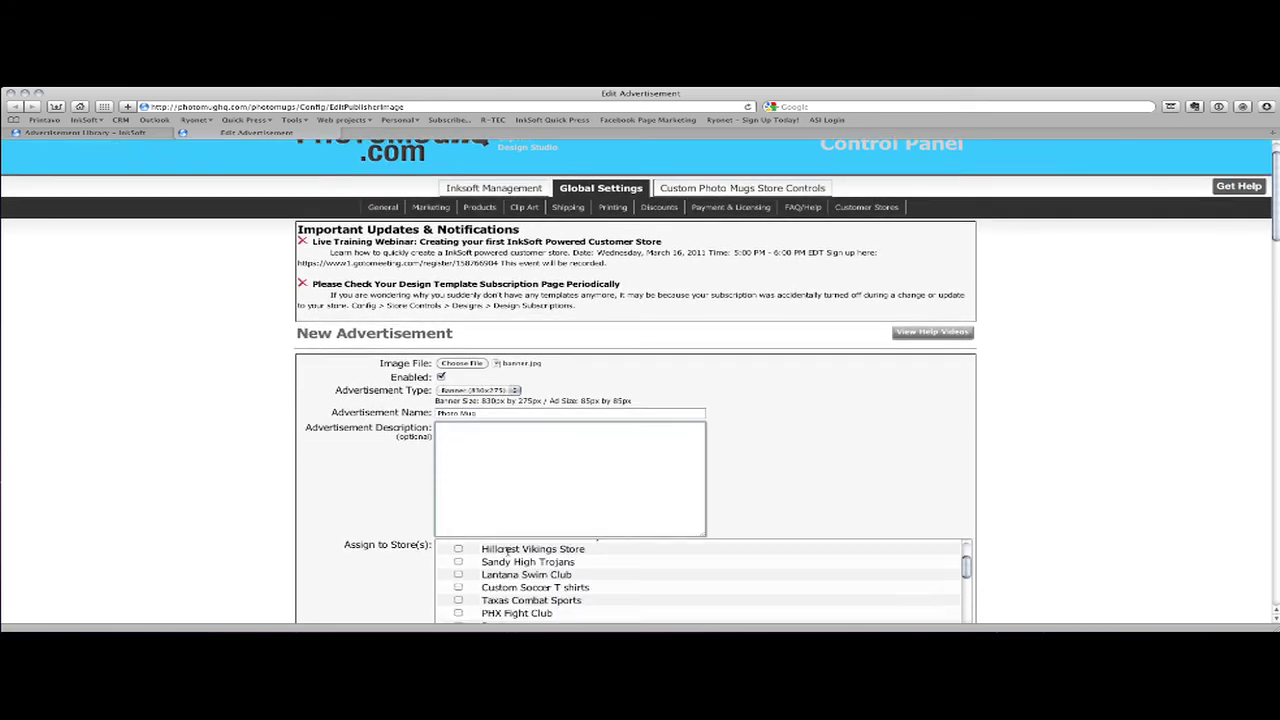
{"action": "scroll", "coordinate": [545, 523], "scroll_direction": "down", "scroll_amount": 4}
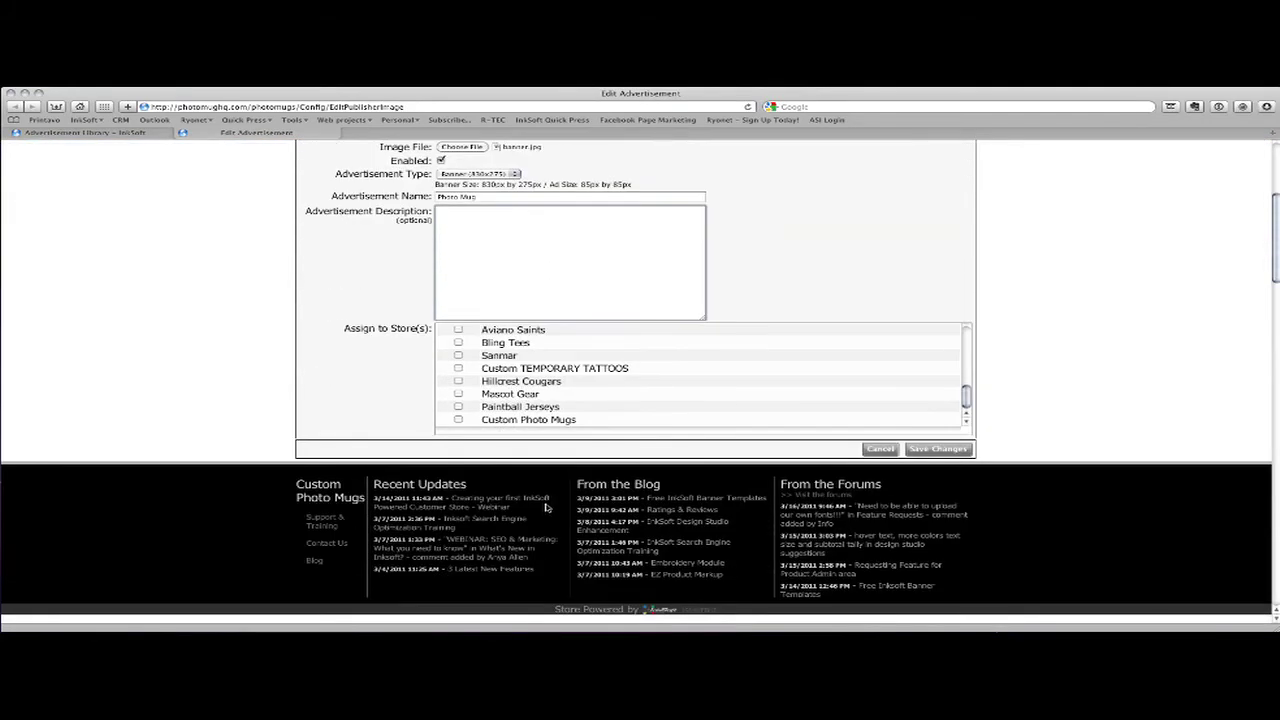
{"action": "scroll", "coordinate": [568, 390], "scroll_direction": "up", "scroll_amount": 5}
{"action": "scroll", "coordinate": [568, 390], "scroll_direction": "up", "scroll_amount": 5}
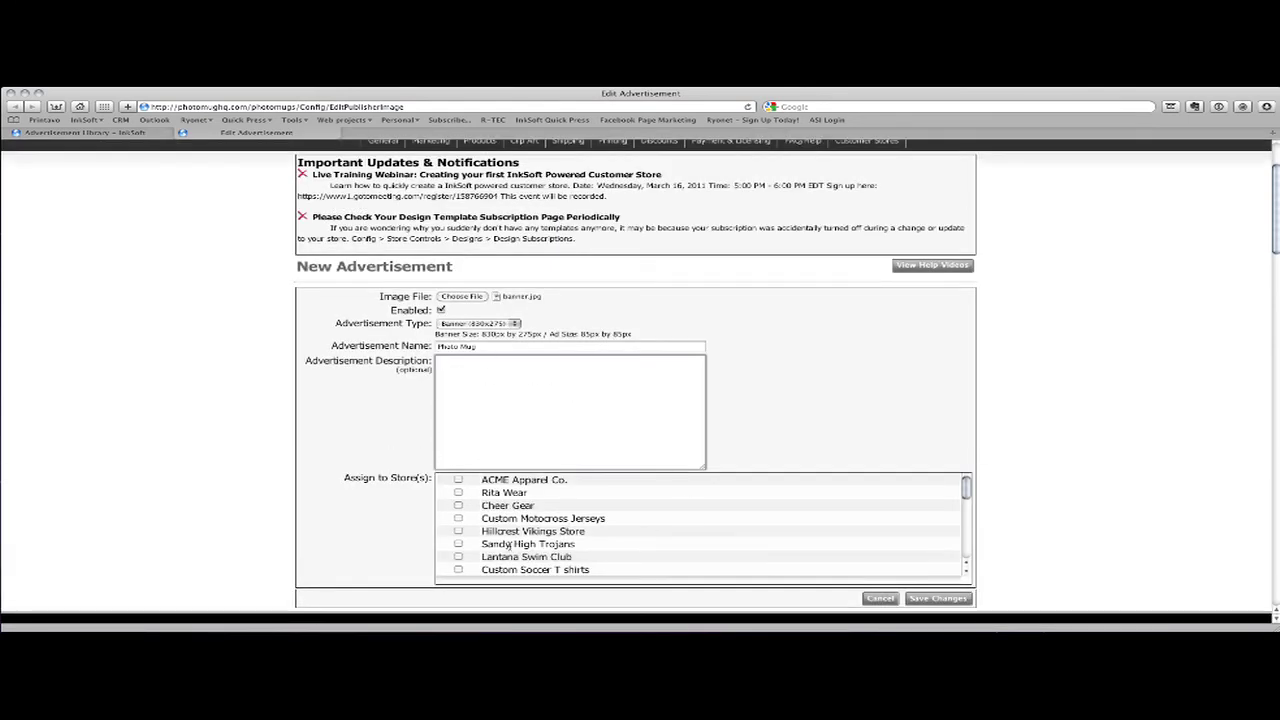
{"action": "left_click", "coordinate": [937, 599]}
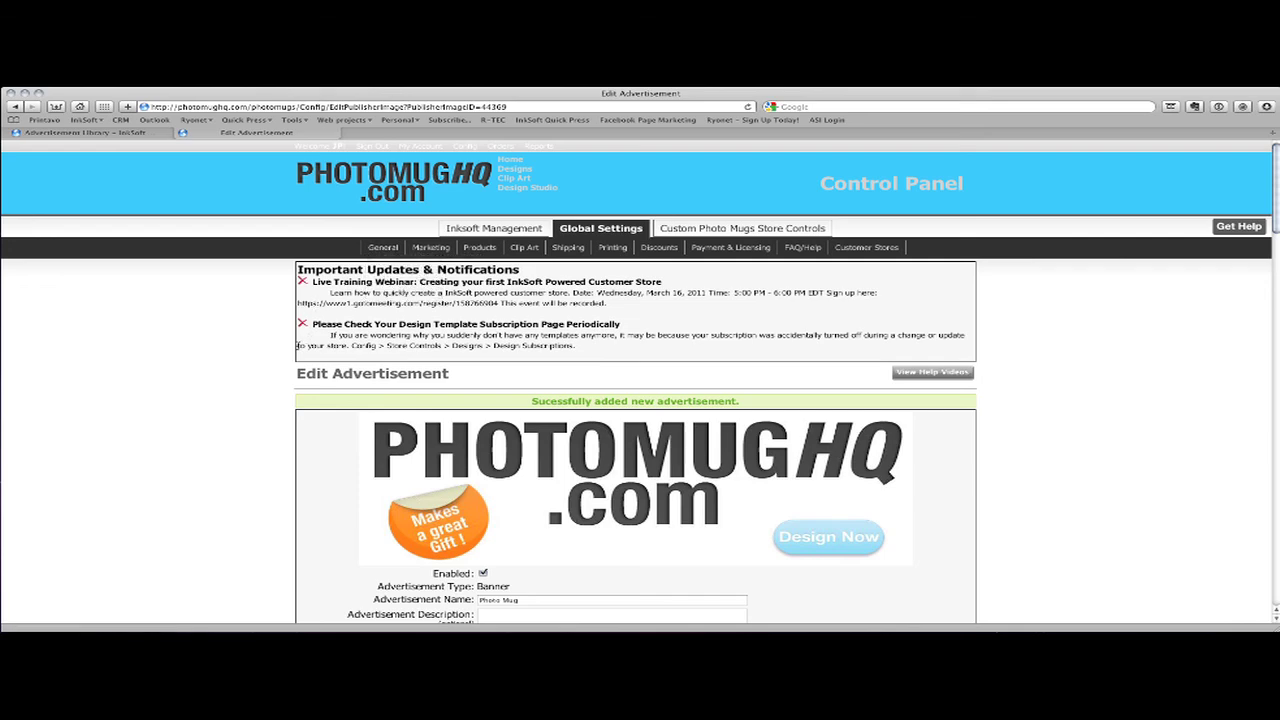
{"action": "scroll", "coordinate": [297, 345], "scroll_direction": "down", "scroll_amount": 3}
{"action": "scroll", "coordinate": [297, 347], "scroll_direction": "down", "scroll_amount": 7}
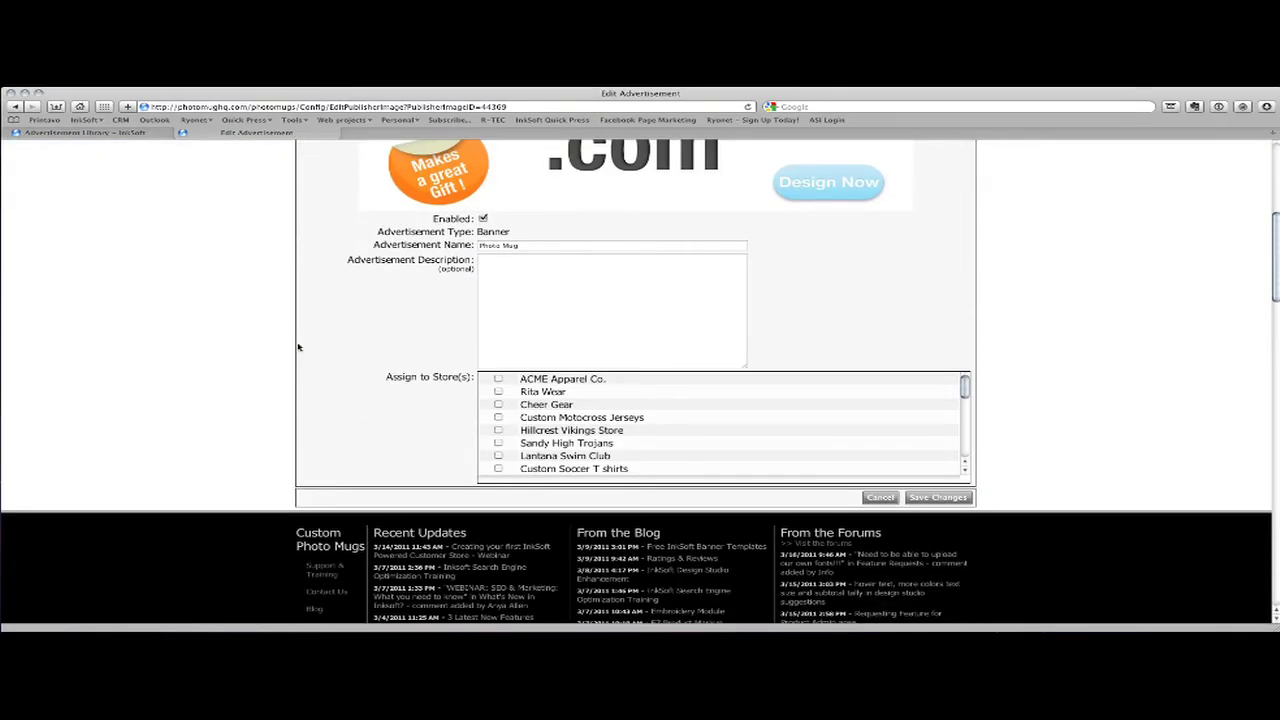
{"action": "scroll", "coordinate": [297, 347], "scroll_direction": "up", "scroll_amount": 10}
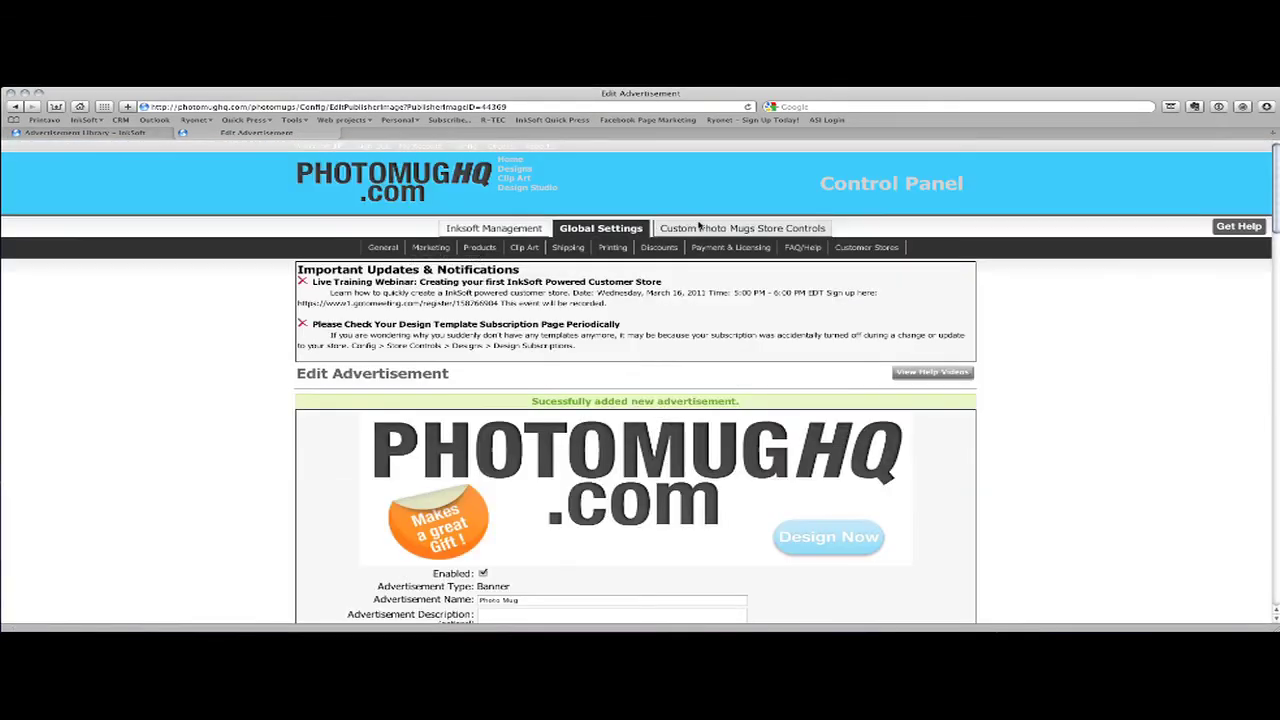
- Open the Custom Photo Mugs store's advertisements and add the PHOTOMUGHQ.com banner from the available ones to the store
{"action": "left_click", "coordinate": [700, 227]}
{"action": "mouse_move", "coordinate": [625, 248]}
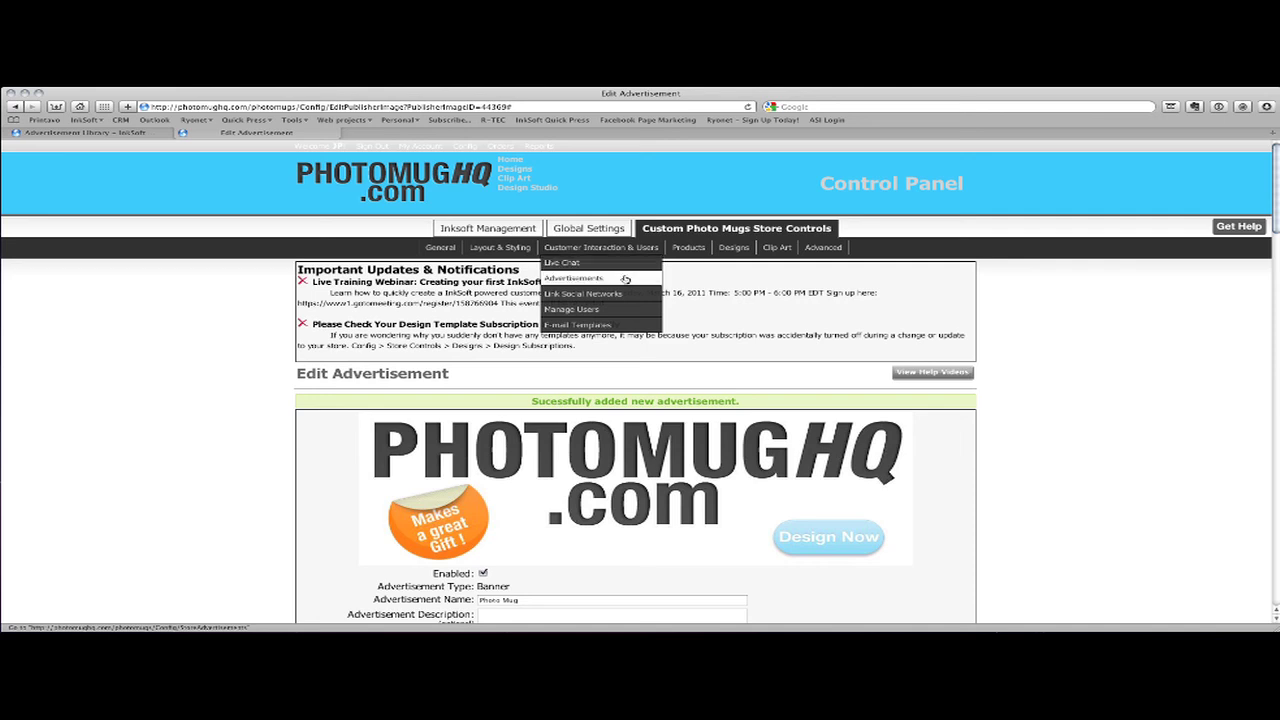
{"action": "left_click", "coordinate": [625, 279]}
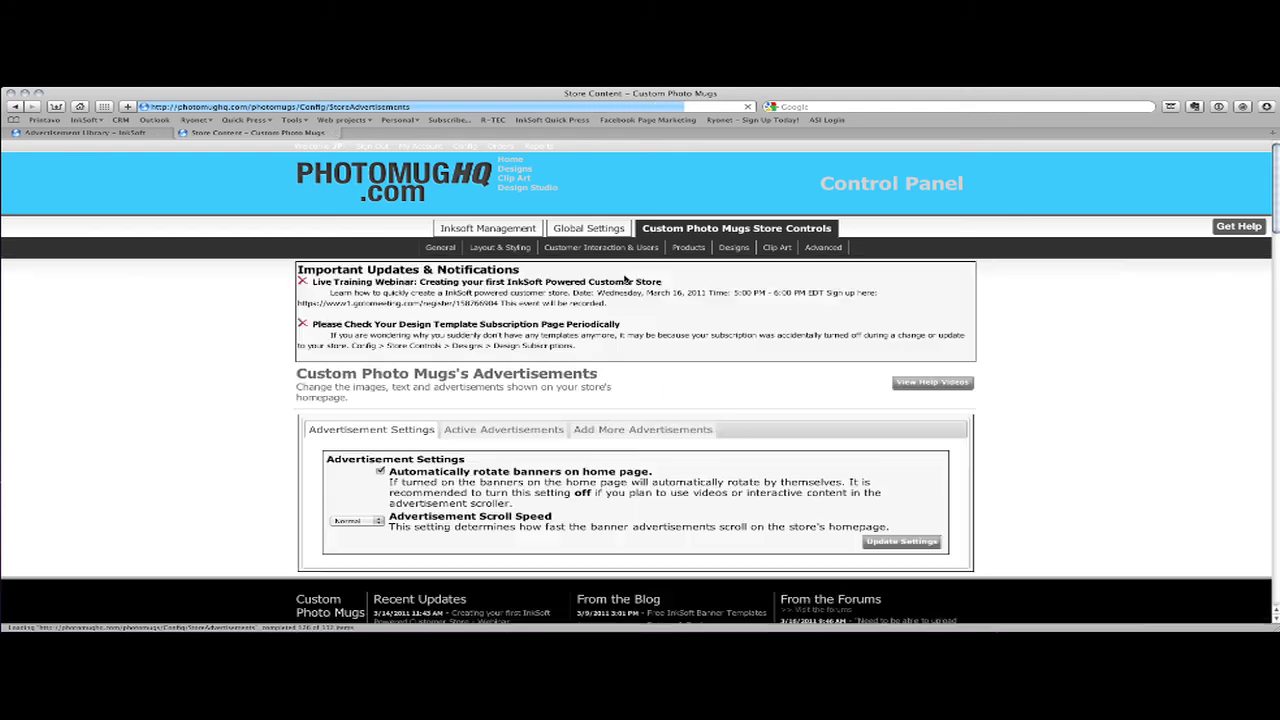
{"action": "left_click", "coordinate": [589, 429]}
{"action": "scroll", "coordinate": [500, 465], "scroll_direction": "down", "scroll_amount": 1}
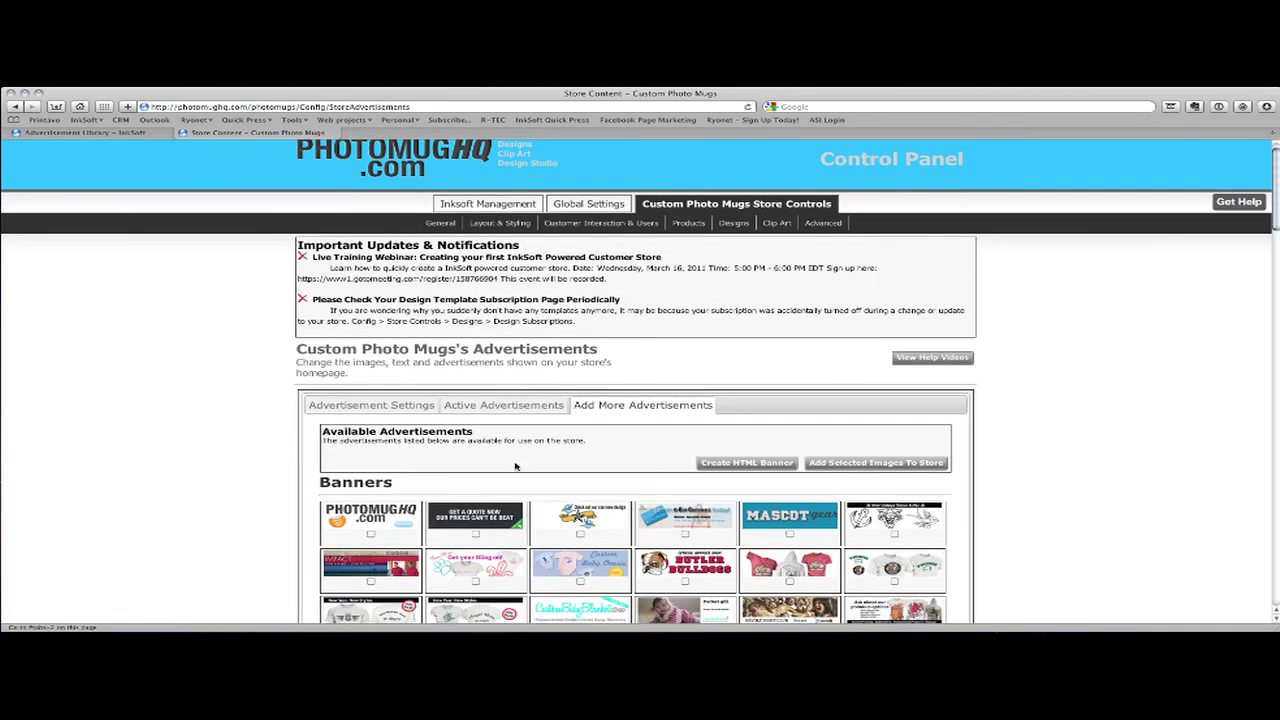
{"action": "left_click", "coordinate": [370, 535]}
{"action": "left_click", "coordinate": [844, 465]}
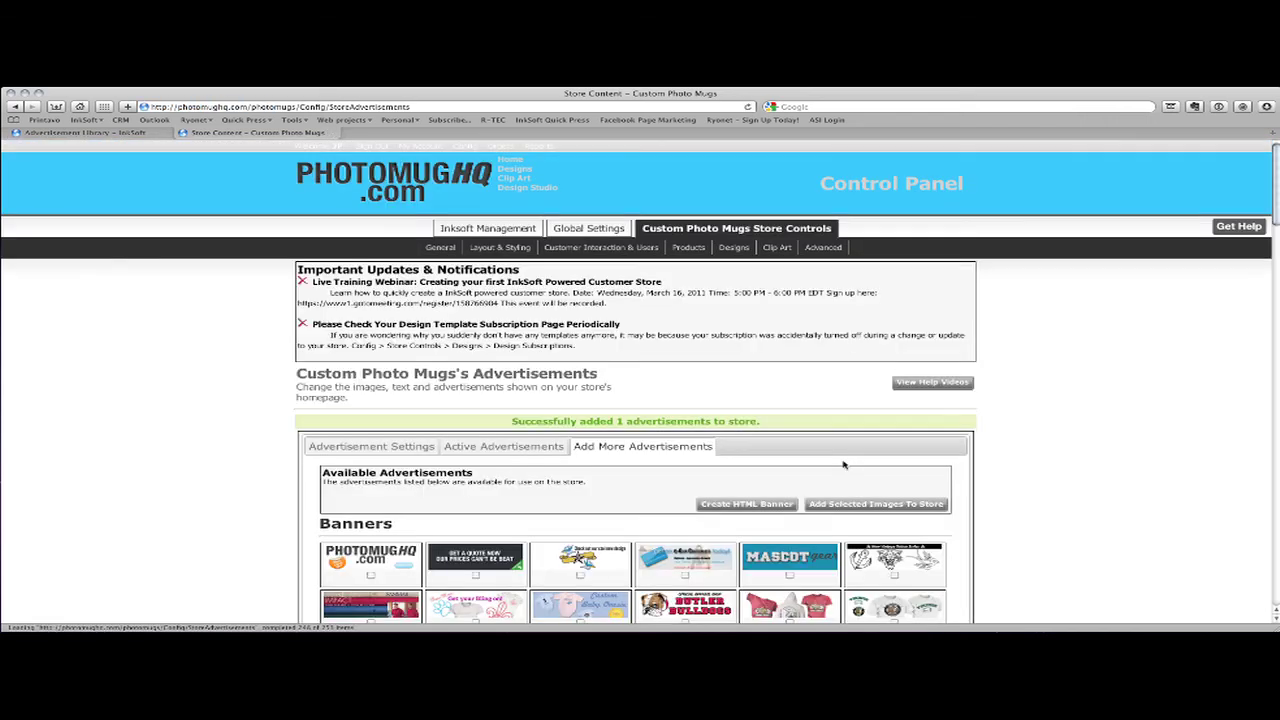
- Open the PHOTOMUGHQ.com banner from the store's active advertisements for editing and examine its link types and display options
{"action": "left_click", "coordinate": [472, 448]}
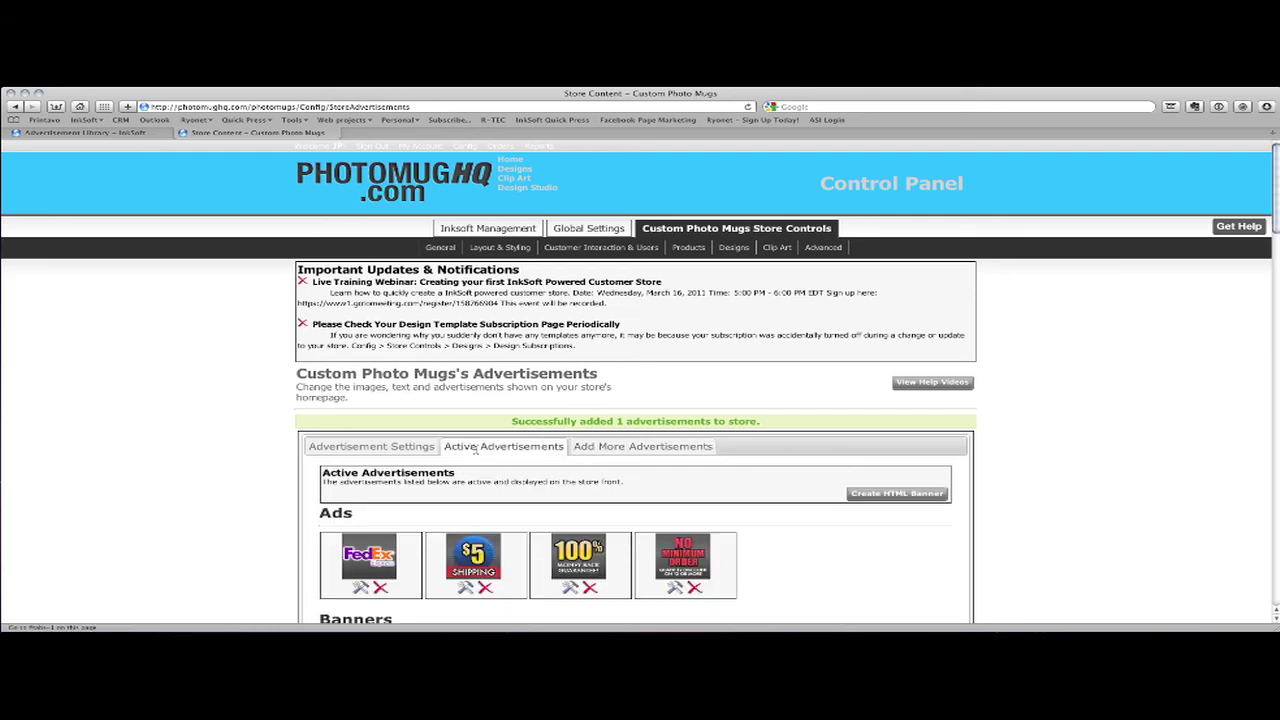
{"action": "scroll", "coordinate": [476, 452], "scroll_direction": "down", "scroll_amount": 4}
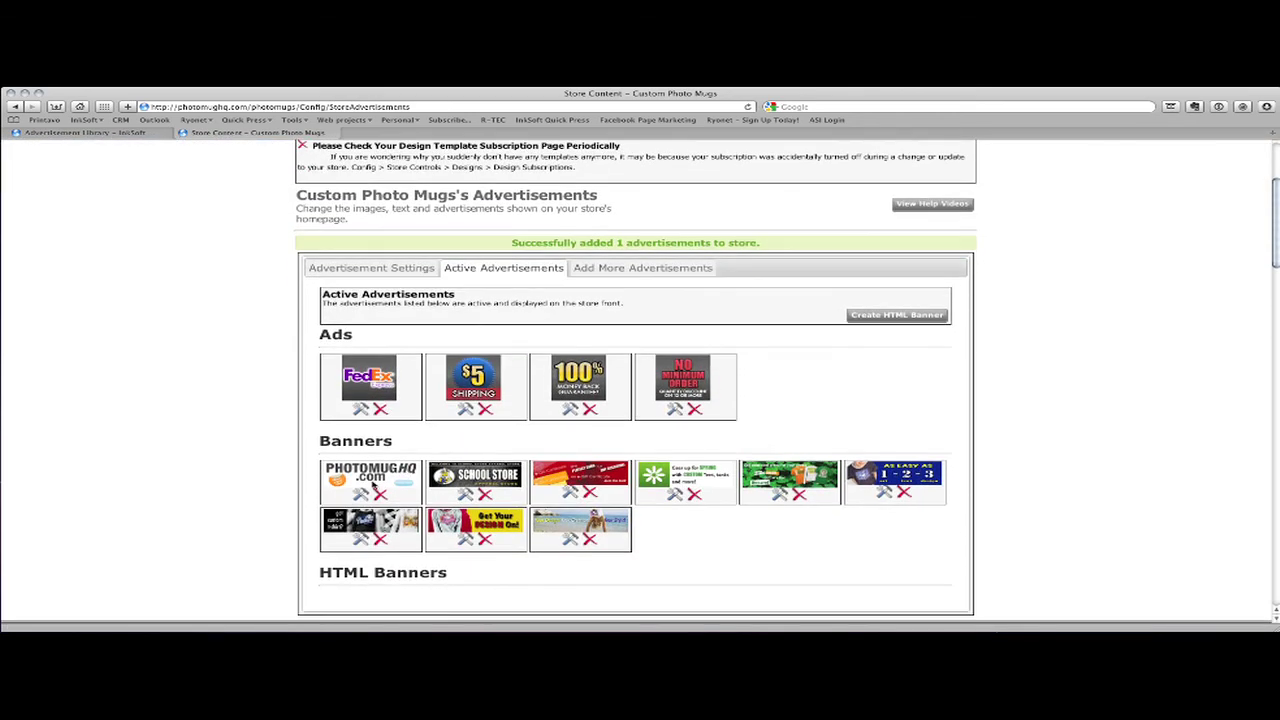
{"action": "left_click", "coordinate": [361, 492]}
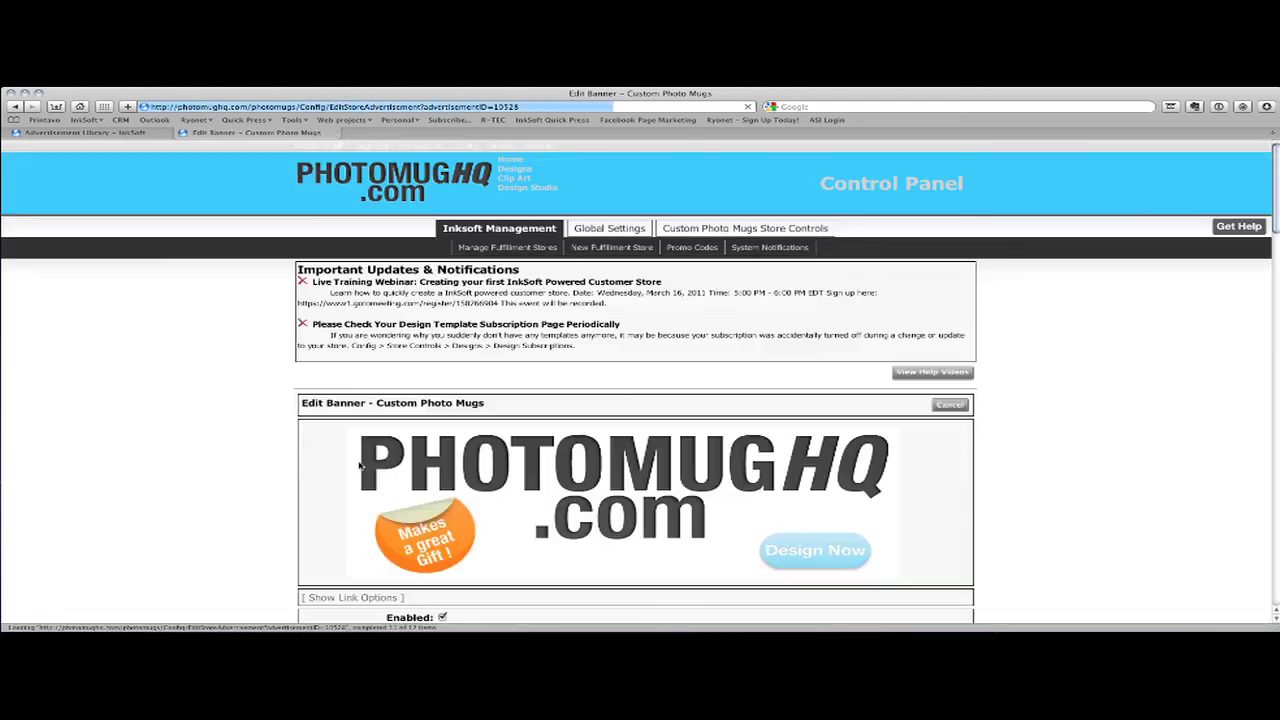
{"action": "scroll", "coordinate": [342, 478], "scroll_direction": "down", "scroll_amount": 2}
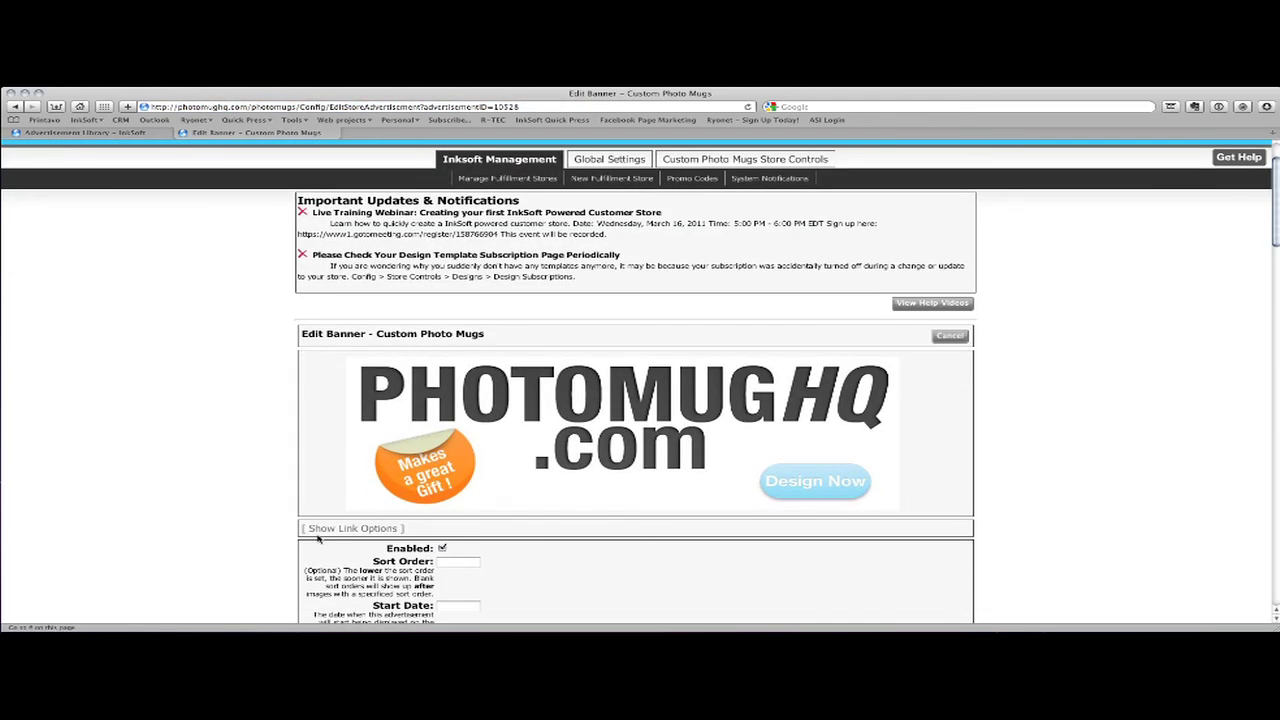
{"action": "scroll", "coordinate": [108, 406], "scroll_direction": "down", "scroll_amount": 3}
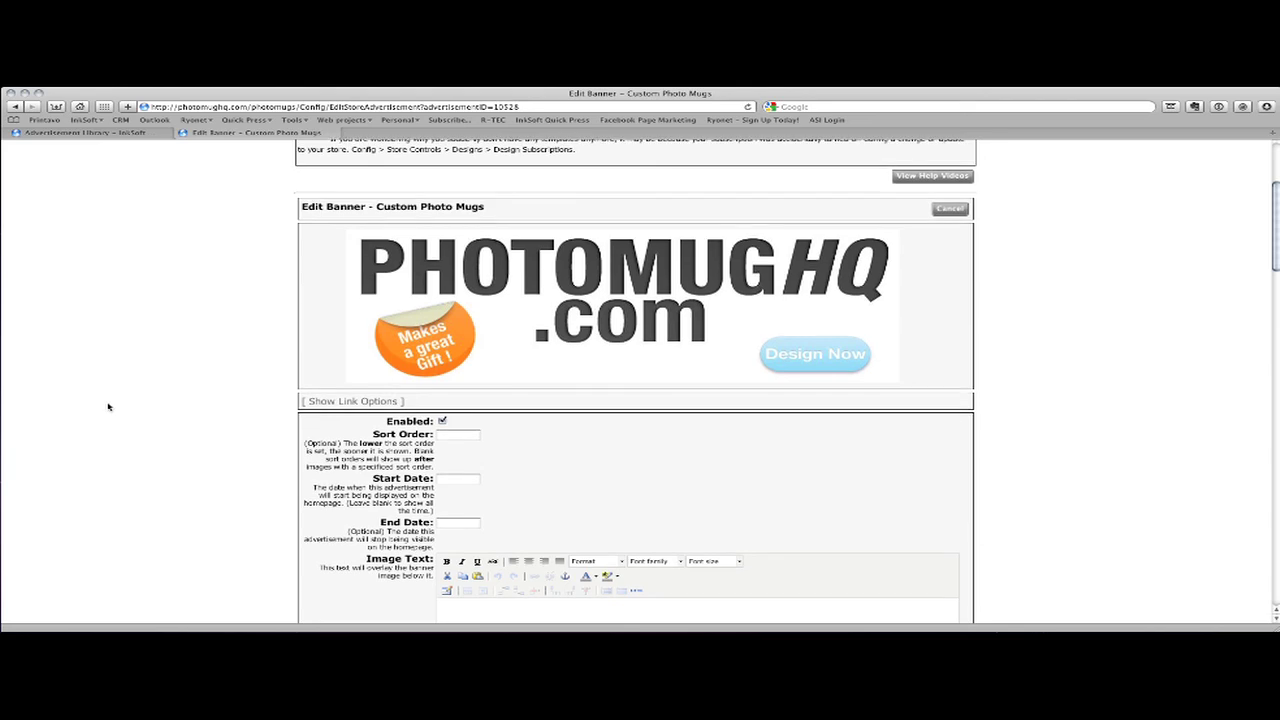
{"action": "left_click", "coordinate": [352, 401]}
{"action": "scroll", "coordinate": [372, 490], "scroll_direction": "down", "scroll_amount": 6}
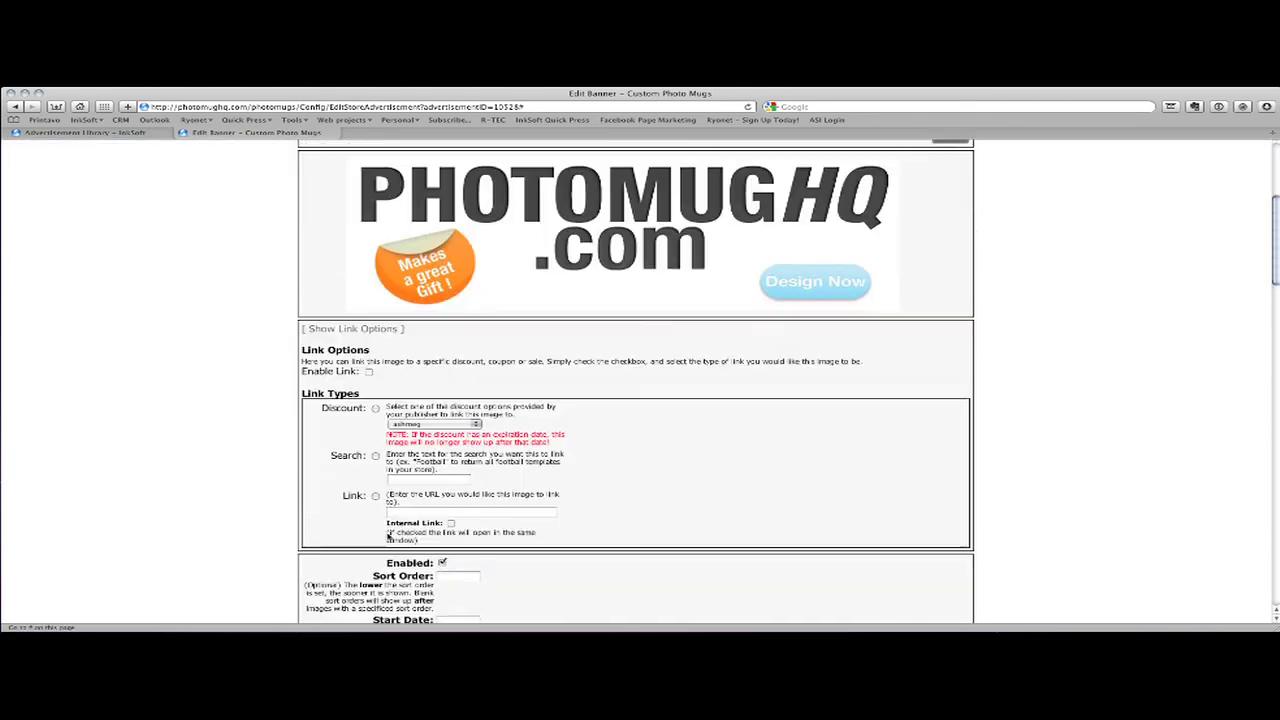
{"action": "scroll", "coordinate": [388, 537], "scroll_direction": "down", "scroll_amount": 1}
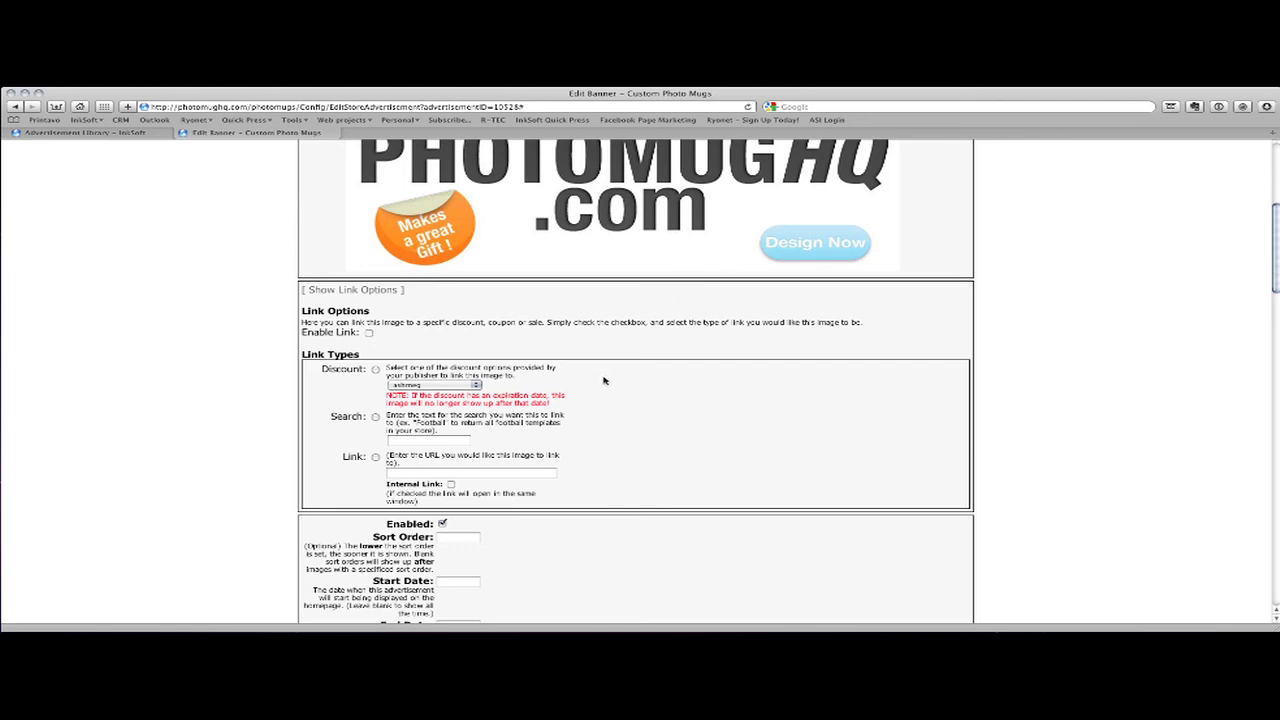
- Open the Custom Photo Mugs store's product management, enable products for the store and apply the change
{"action": "scroll", "coordinate": [687, 435], "scroll_direction": "up", "scroll_amount": 6}
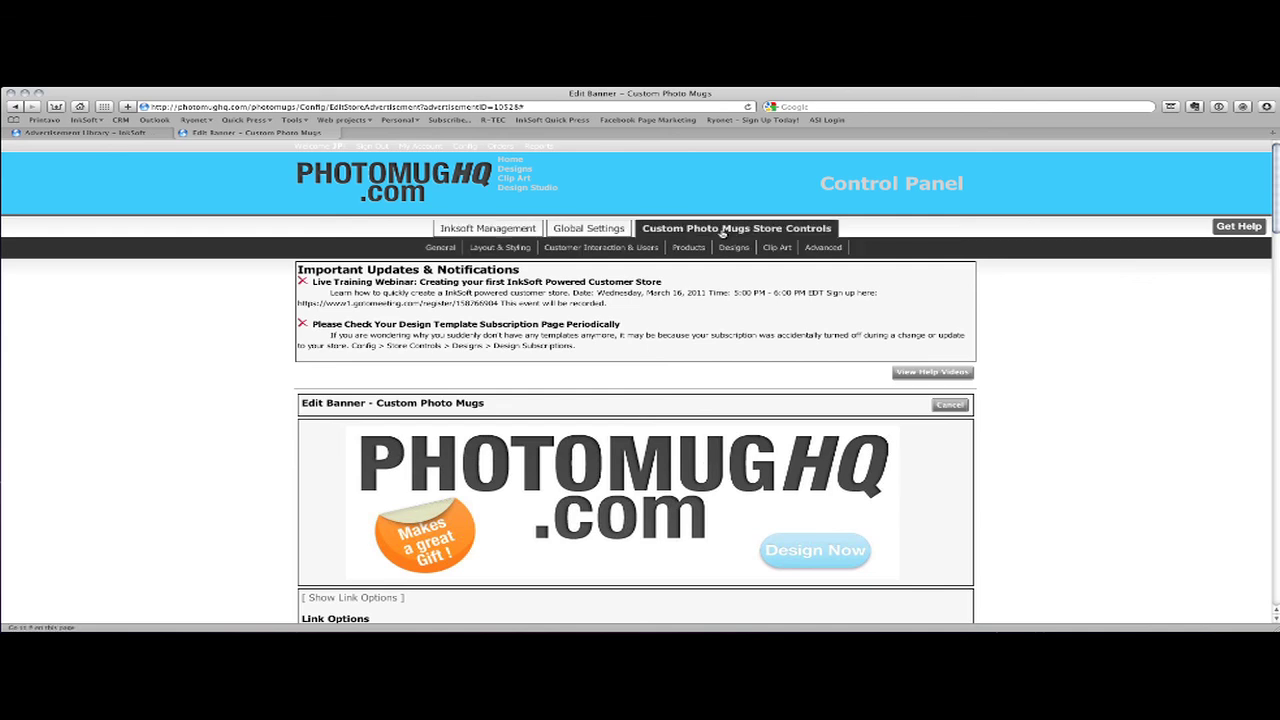
{"action": "mouse_move", "coordinate": [744, 238]}
{"action": "mouse_move", "coordinate": [688, 248]}
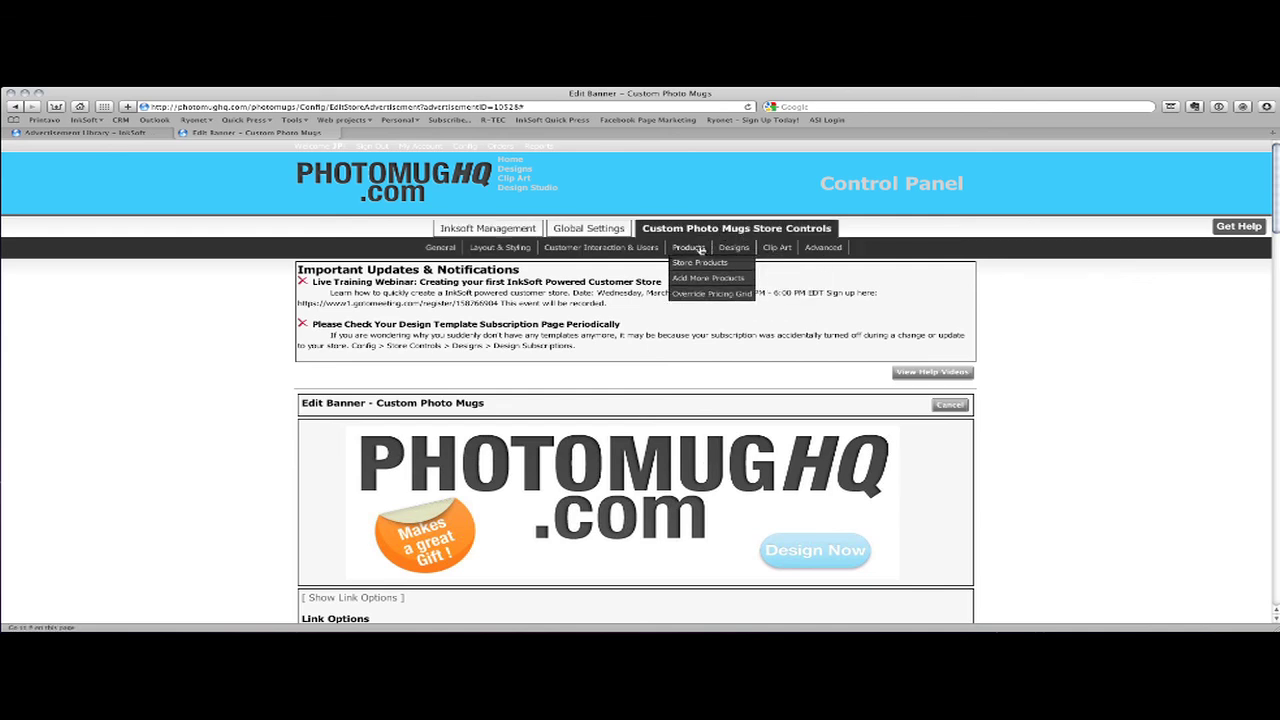
{"action": "left_click", "coordinate": [700, 263]}
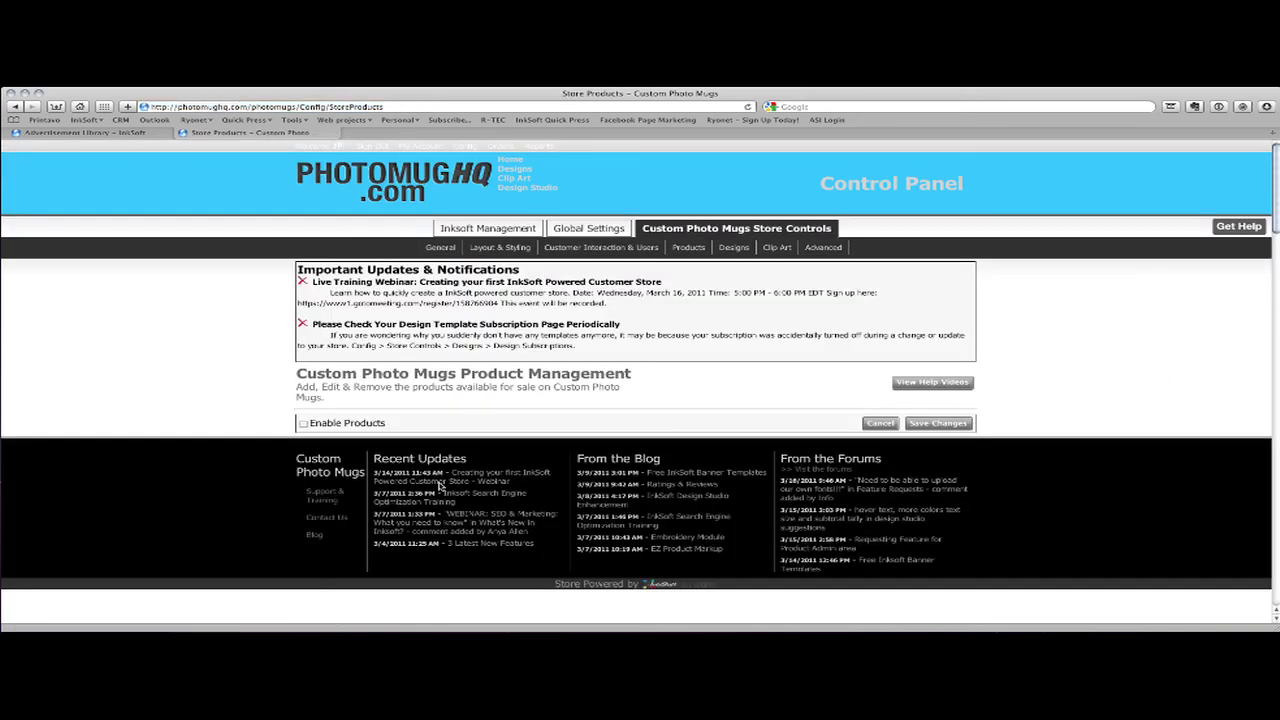
{"action": "left_click", "coordinate": [303, 424]}
{"action": "left_click", "coordinate": [926, 423]}
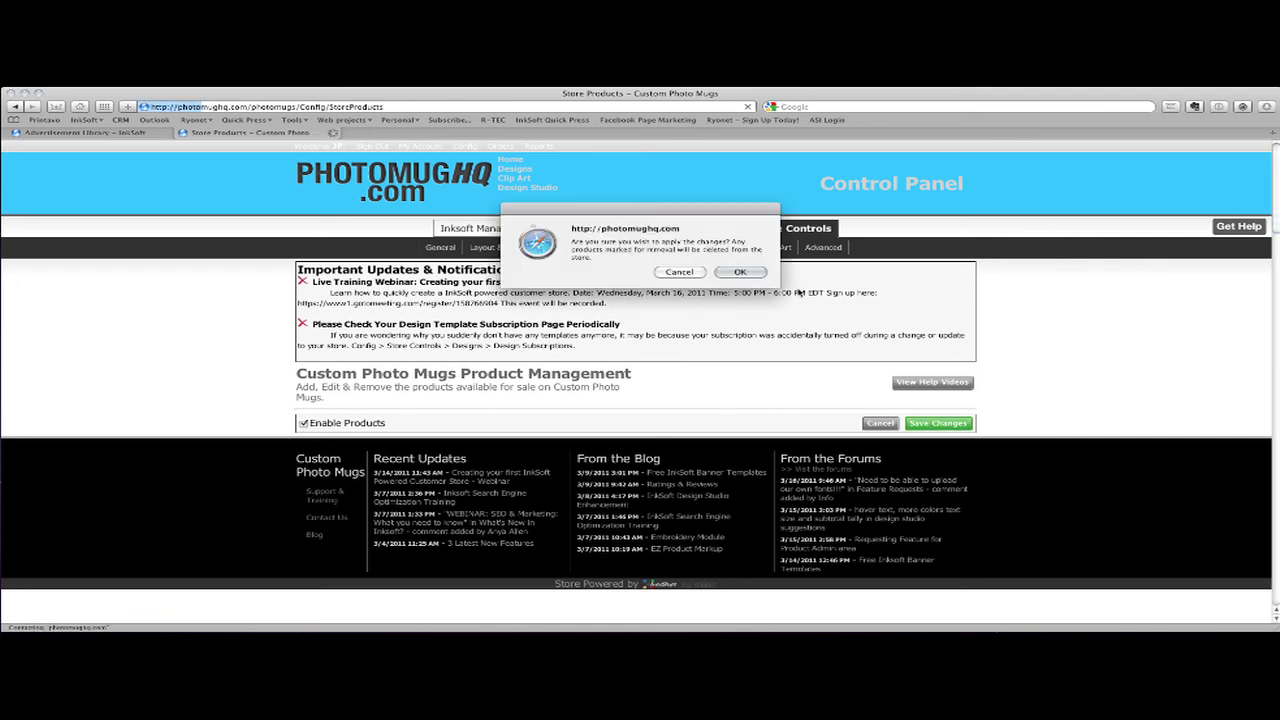
{"action": "left_click", "coordinate": [745, 273]}
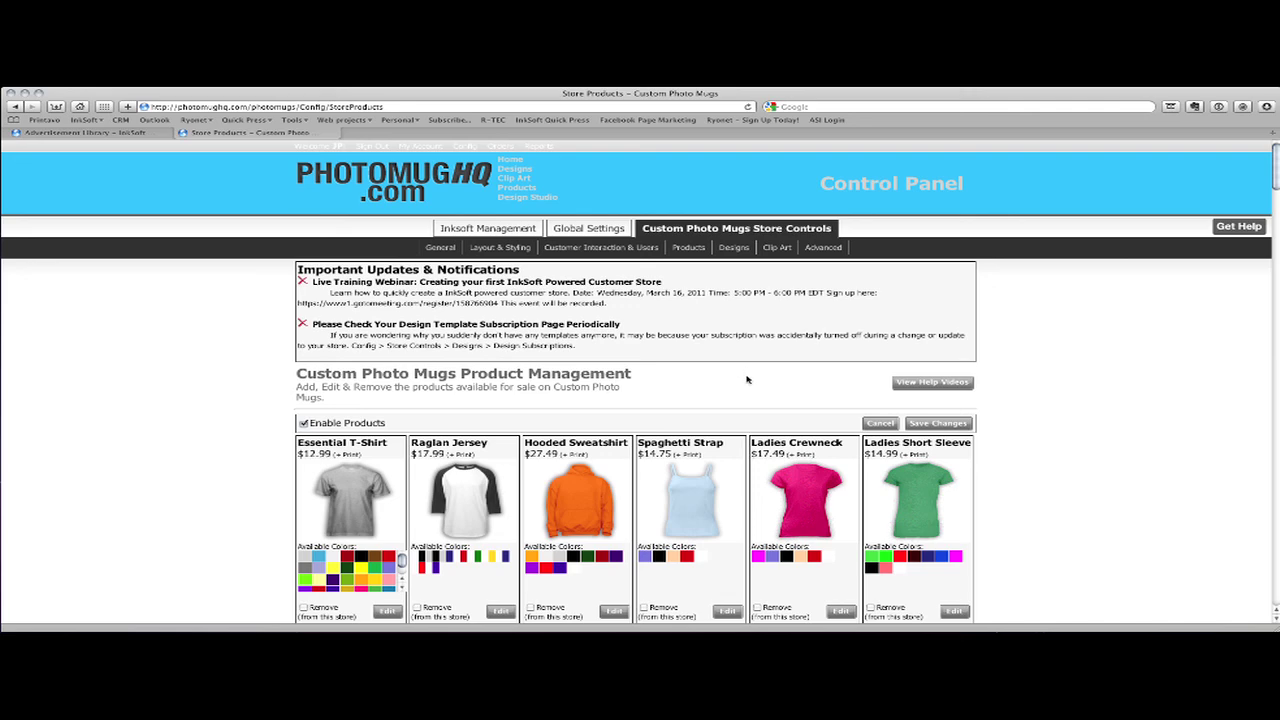
- Look through the Custom Photo Mugs store's product list, examining which apparel and other items are offered for sale
{"action": "scroll", "coordinate": [746, 379], "scroll_direction": "down", "scroll_amount": 10}
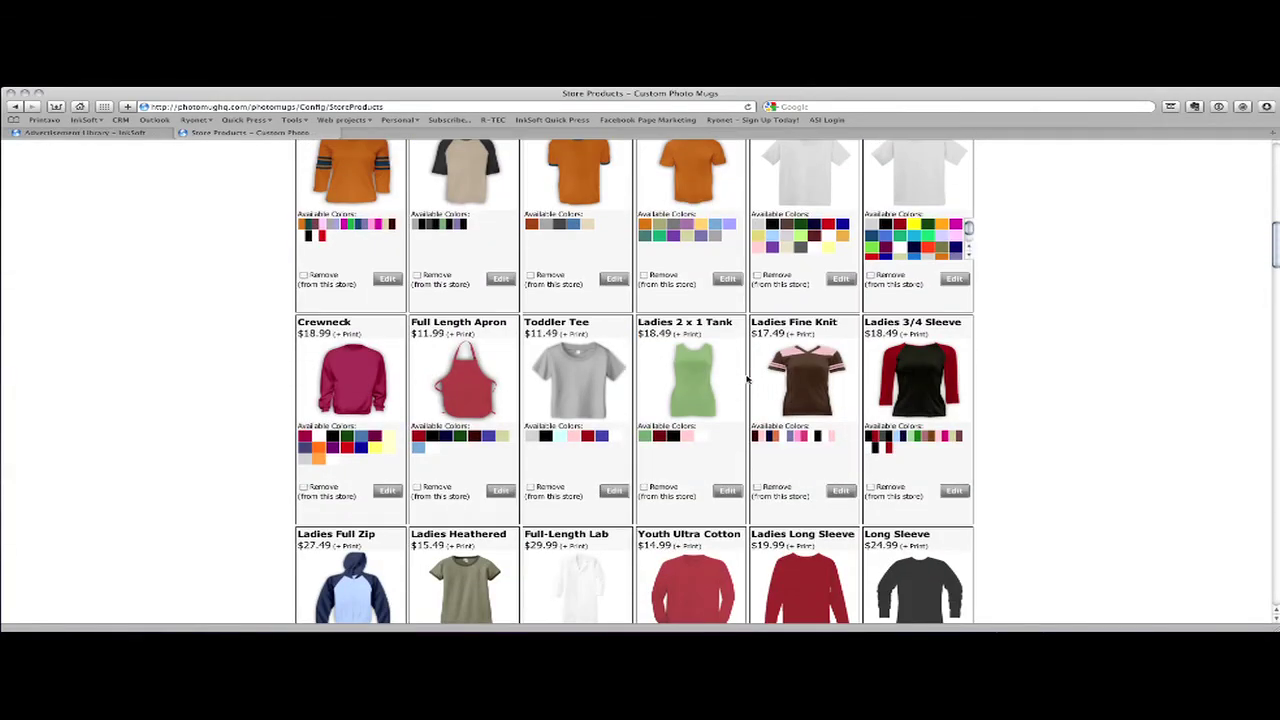
{"action": "scroll", "coordinate": [746, 379], "scroll_direction": "down", "scroll_amount": 5}
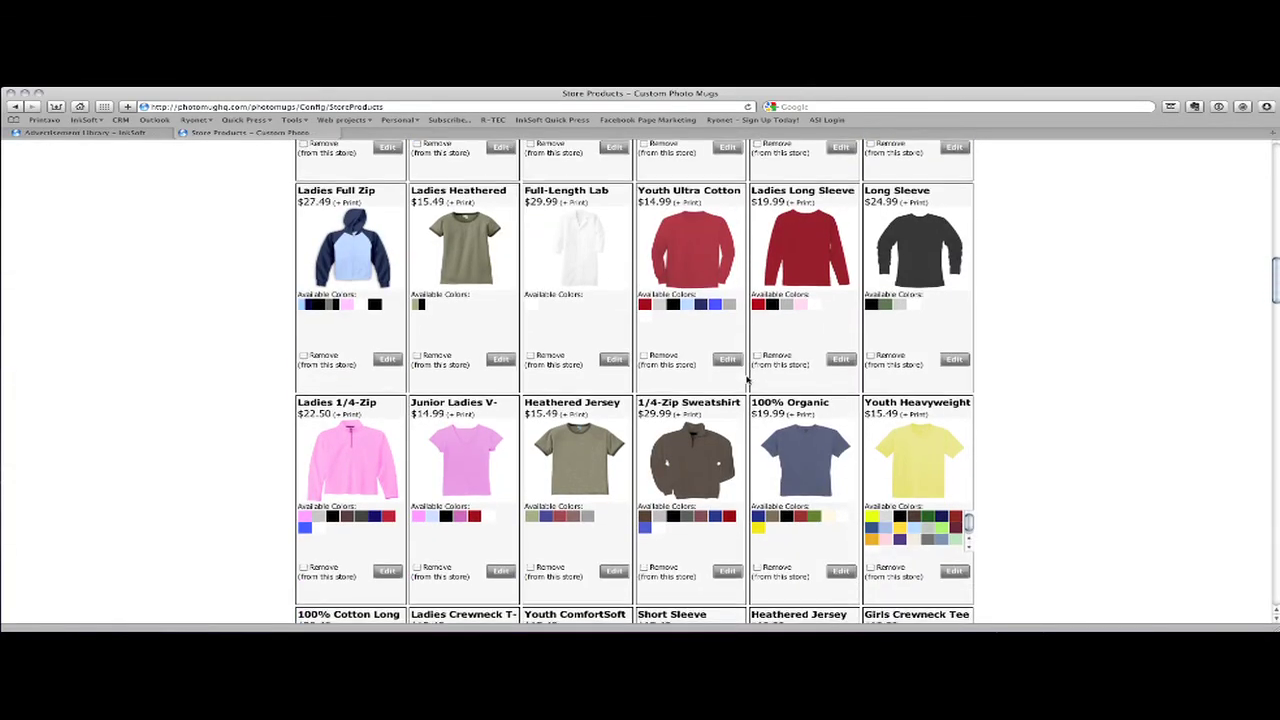
{"action": "scroll", "coordinate": [746, 379], "scroll_direction": "down", "scroll_amount": 9}
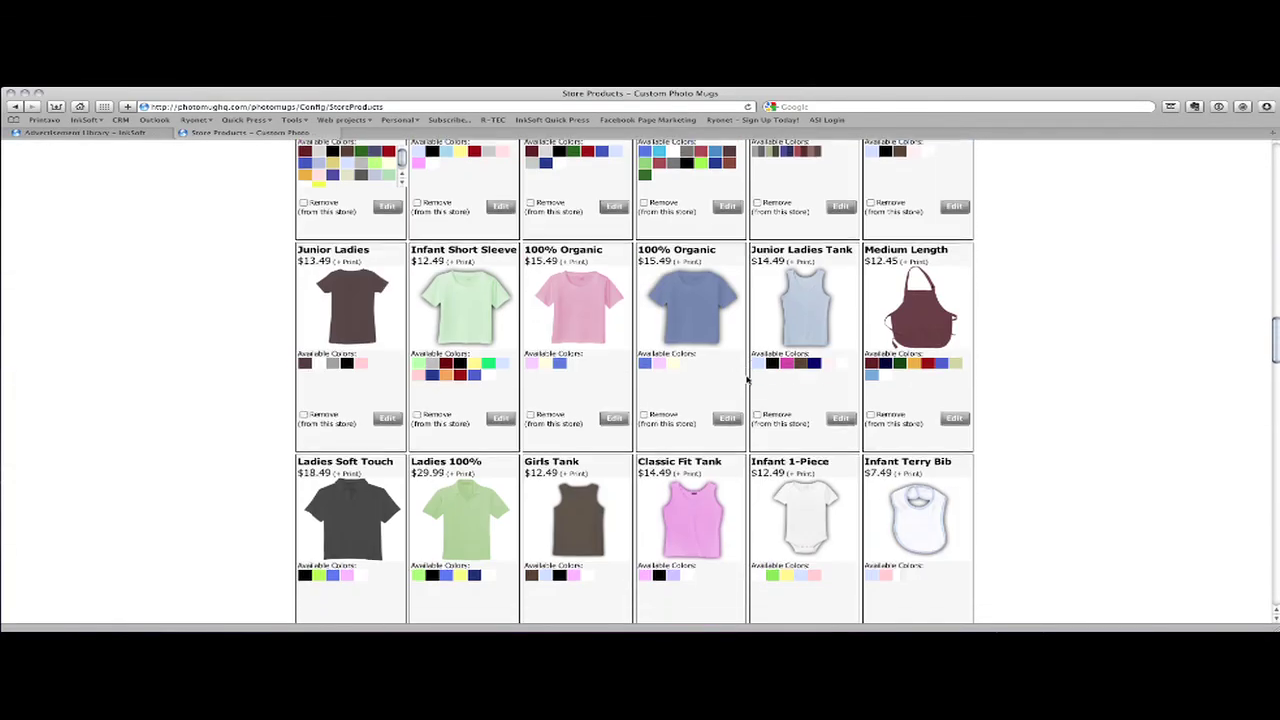
{"action": "scroll", "coordinate": [746, 379], "scroll_direction": "down", "scroll_amount": 9}
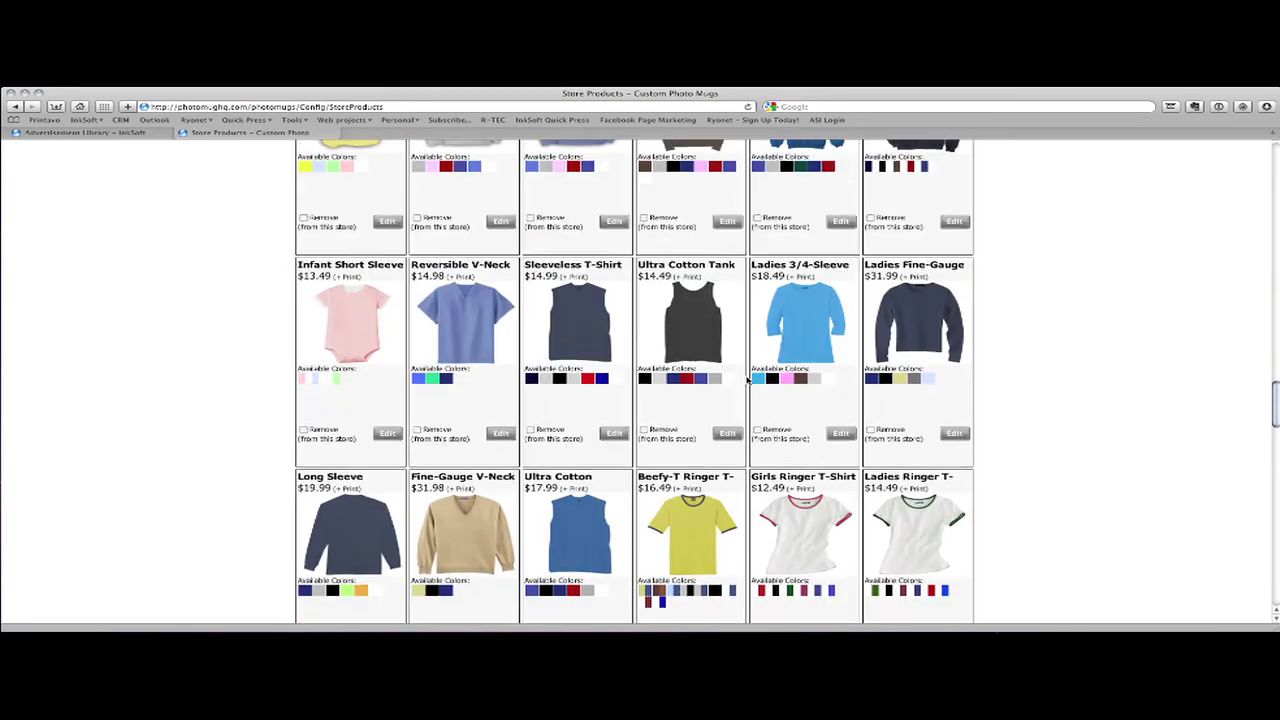
{"action": "scroll", "coordinate": [746, 379], "scroll_direction": "down", "scroll_amount": 4}
{"action": "scroll", "coordinate": [746, 379], "scroll_direction": "down", "scroll_amount": 4}
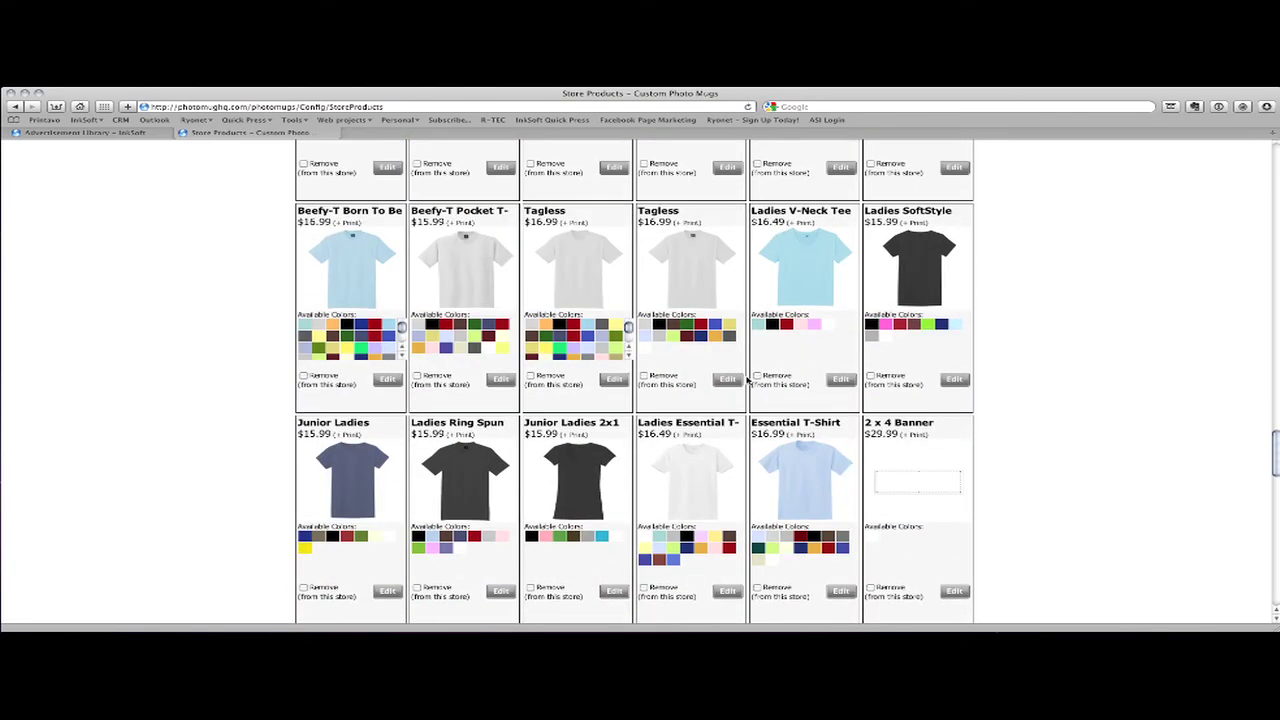